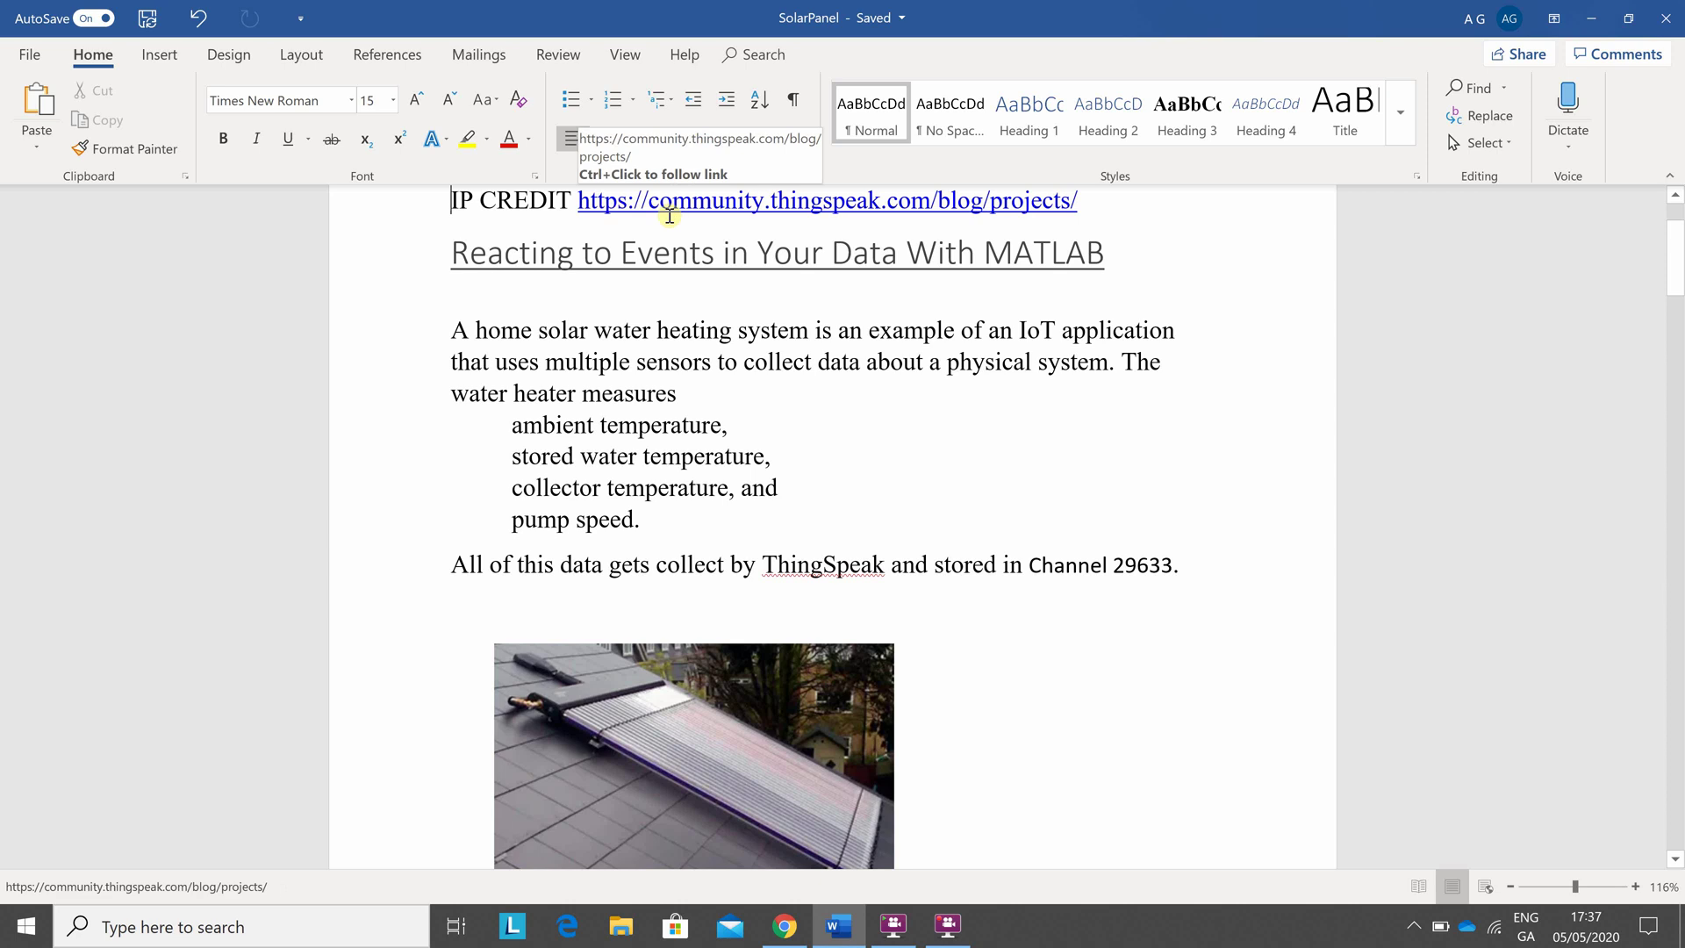
# Switch from the Word notes to the ThingSpeak blog post 'Reacting to Events in Your Data With MATLAB'
pyautogui.hotkey('alt', 'Tab')
pyautogui.hotkey('alt', 'Tab')
pyautogui.hotkey('alt', 'Tab')
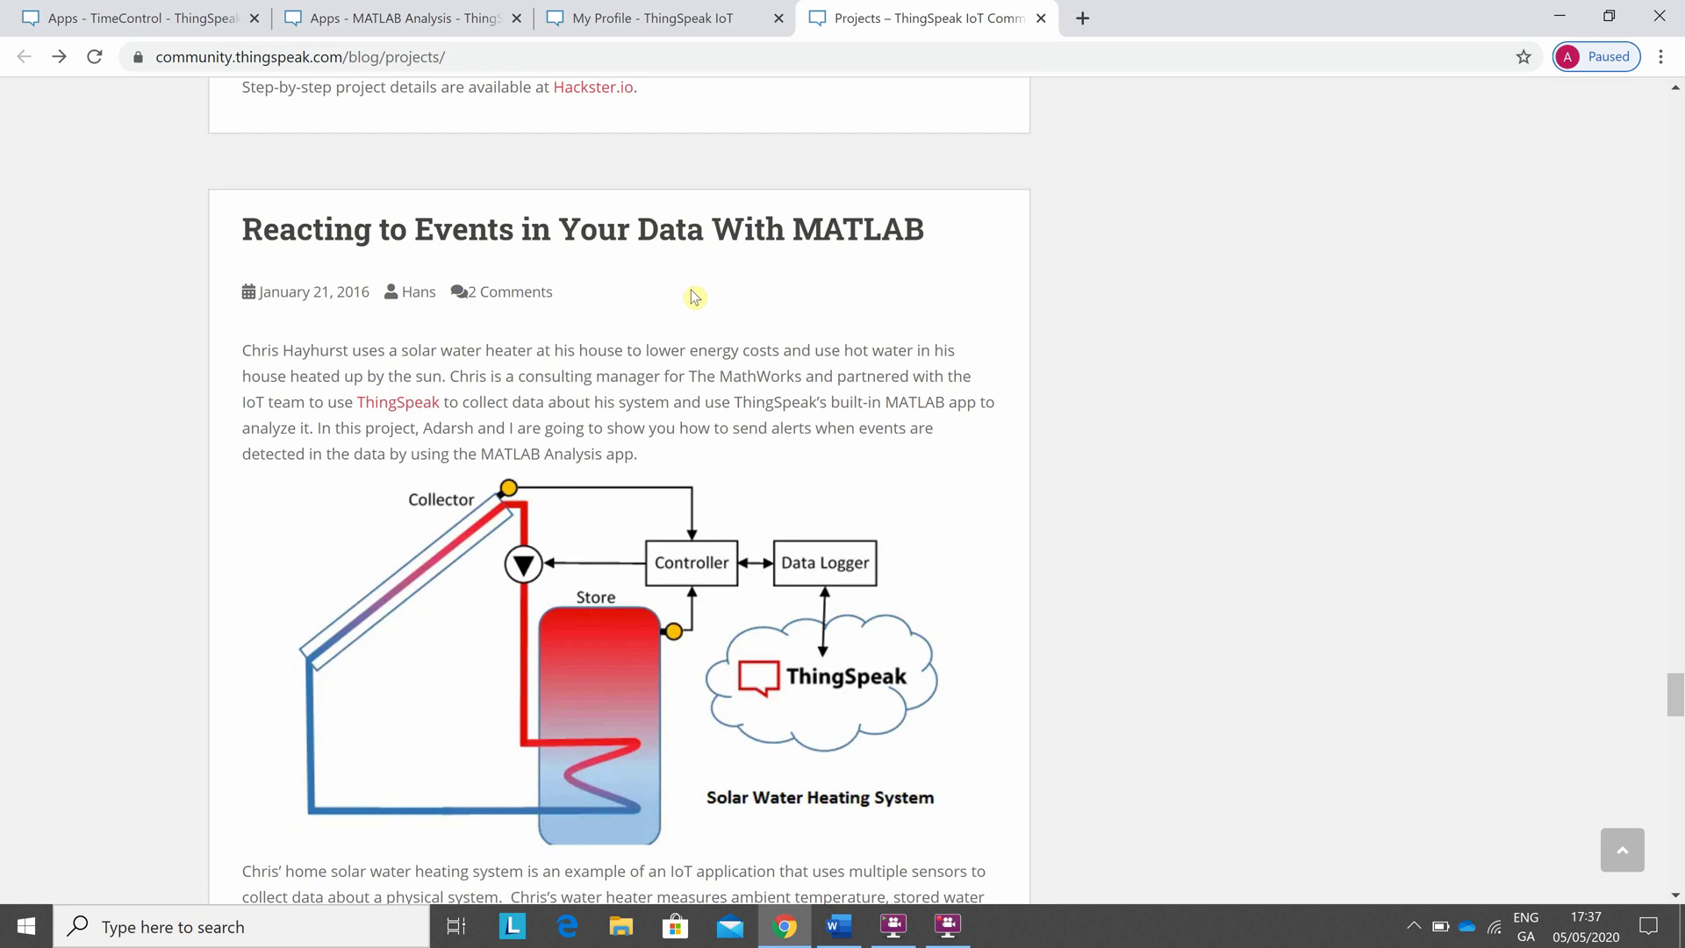
# Return to the SolarPanel Word document with the blog title, sensor list and panel photo
pyautogui.hotkey('alt', 'Tab')
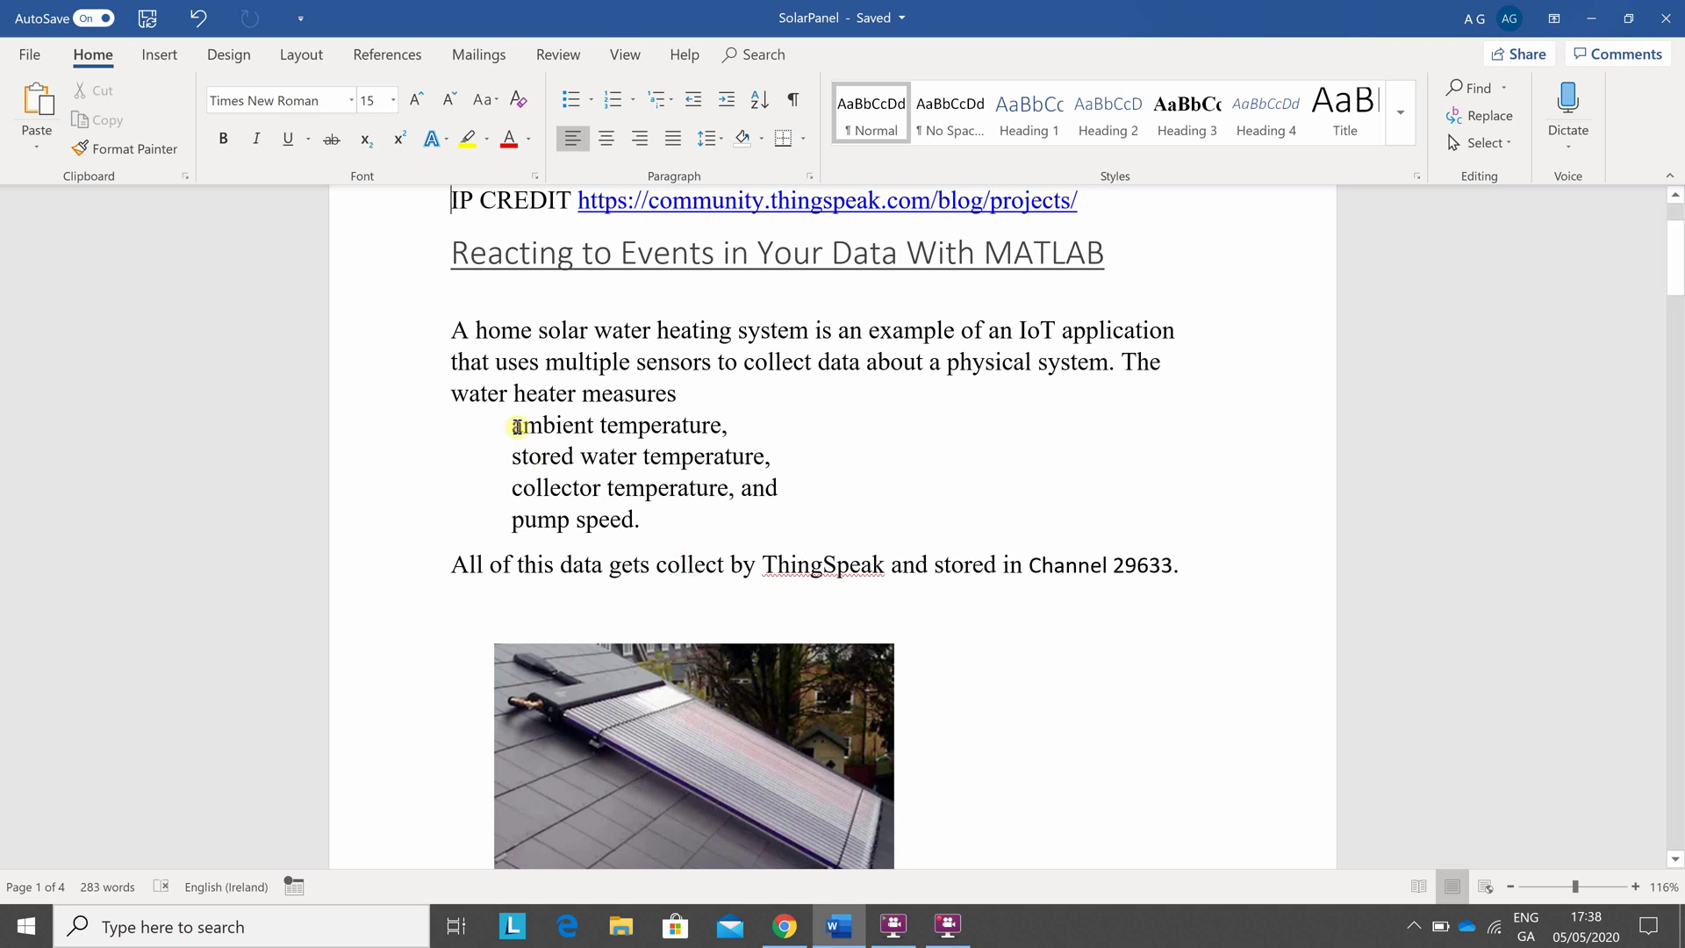
pyautogui.moveTo(514, 426); pyautogui.dragTo(617, 511)
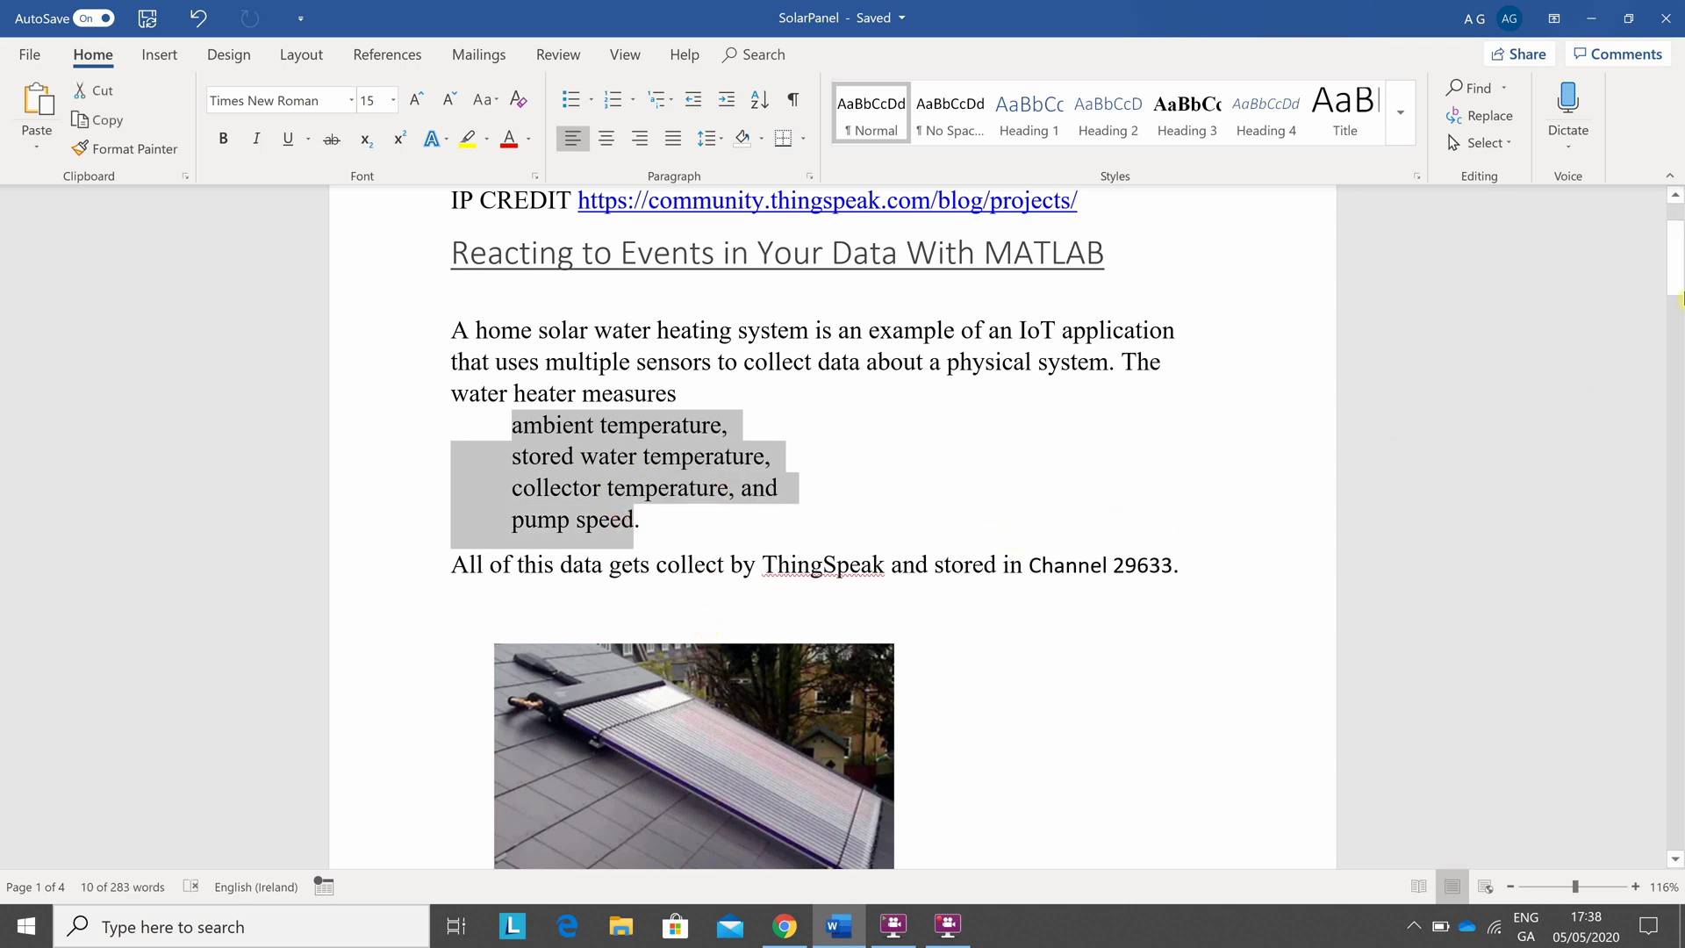
pyautogui.moveTo(1678, 294); pyautogui.dragTo(1678, 325)
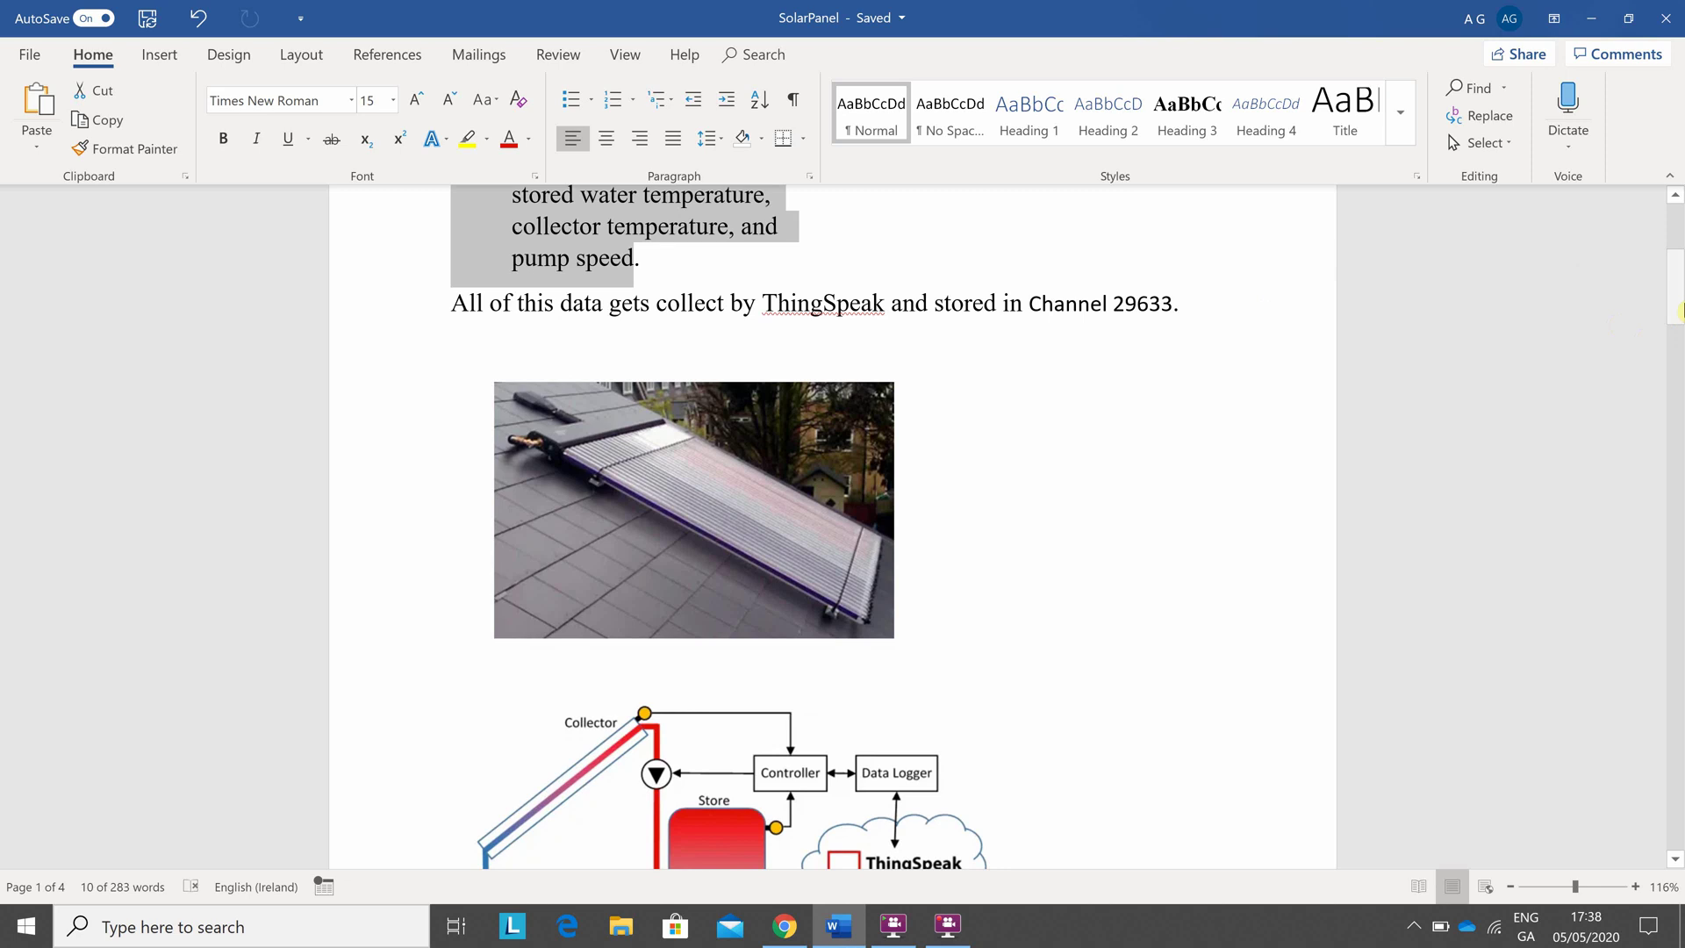
pyautogui.moveTo(1677, 312); pyautogui.dragTo(1678, 425)
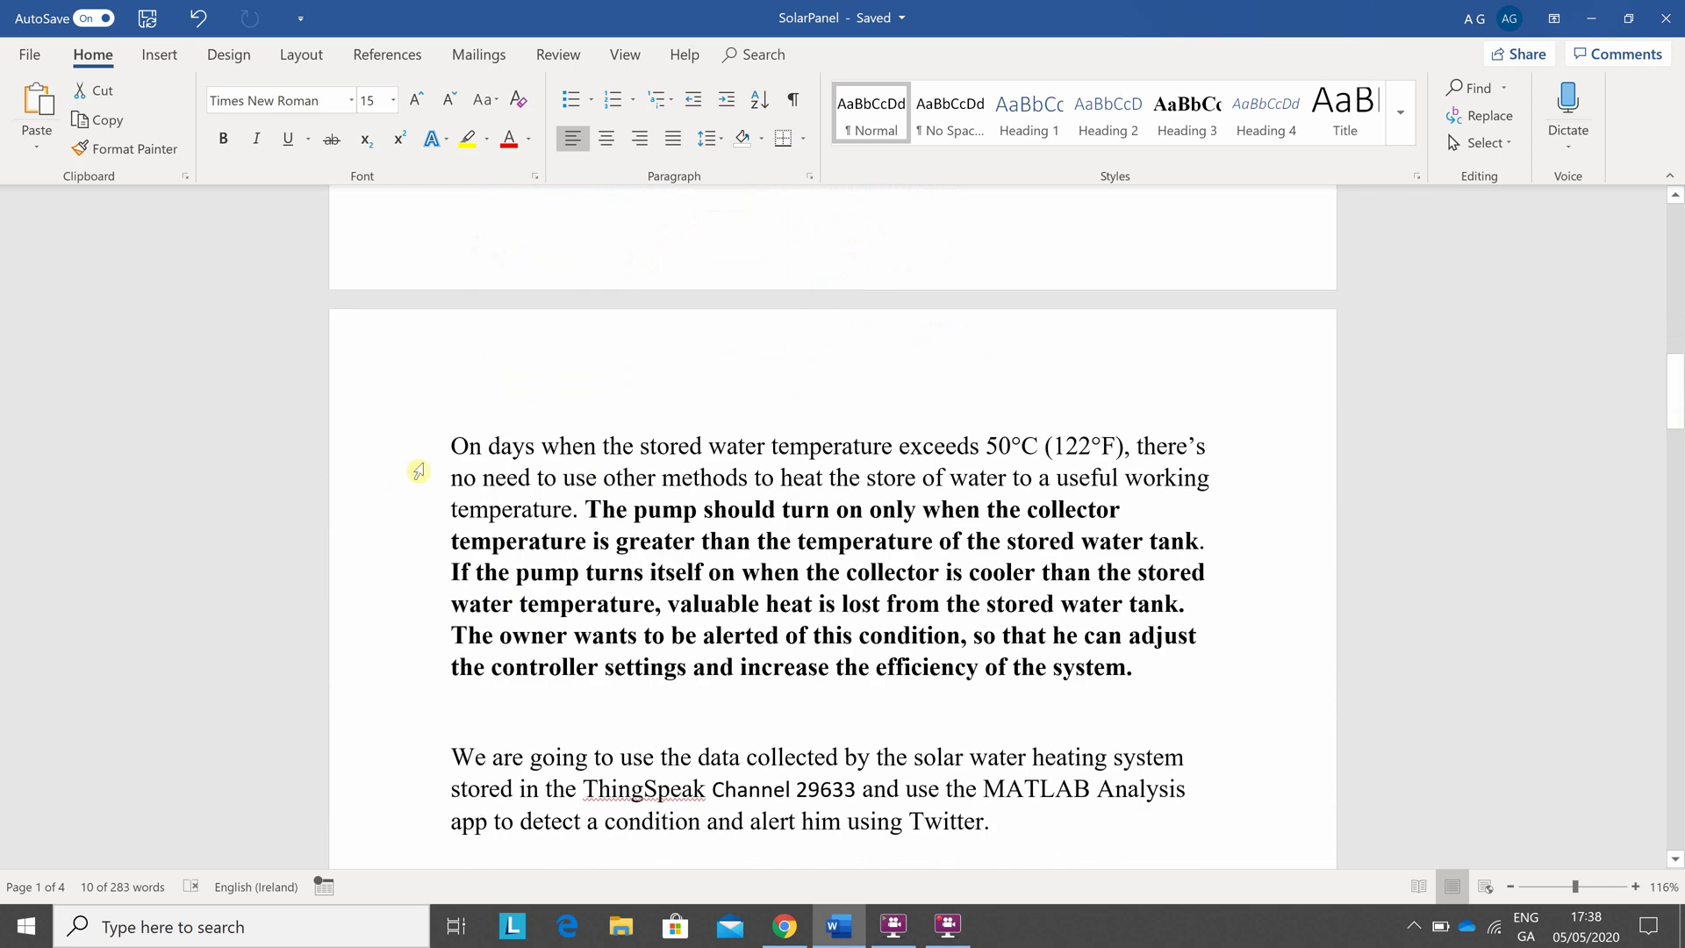
pyautogui.moveTo(451, 445); pyautogui.dragTo(534, 478)
pyautogui.moveTo(696, 537); pyautogui.dragTo(1285, 685)
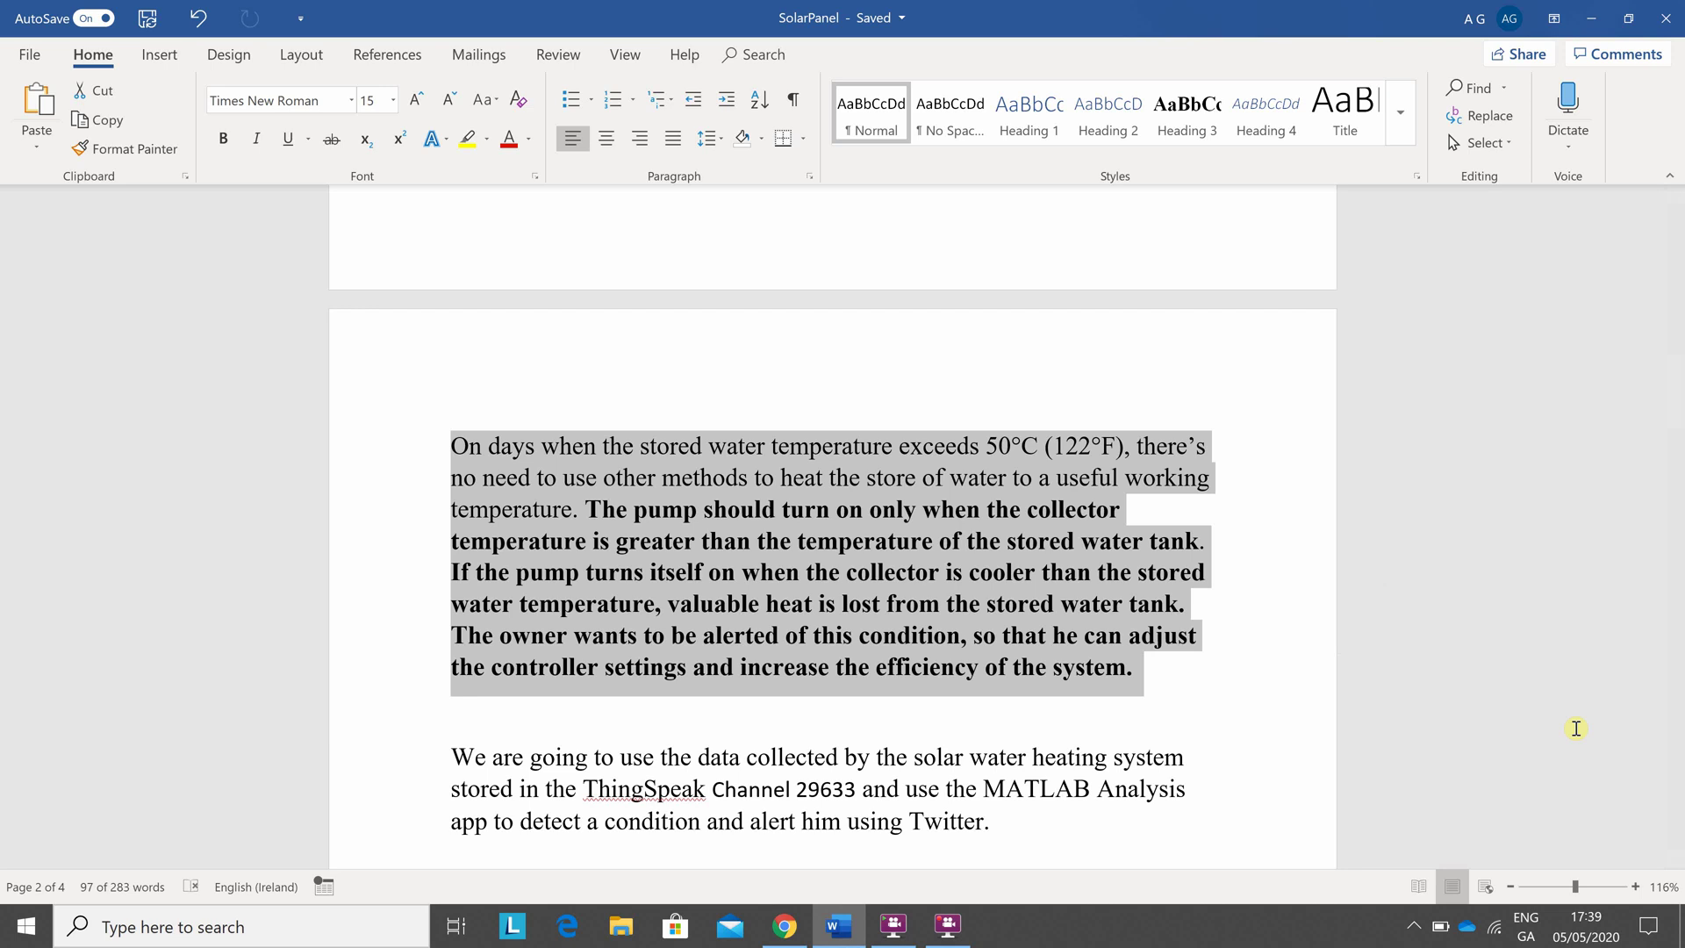
pyautogui.press('Down')
pyautogui.press('Down')
pyautogui.press('Down')
pyautogui.press('Down')
pyautogui.press('Down')
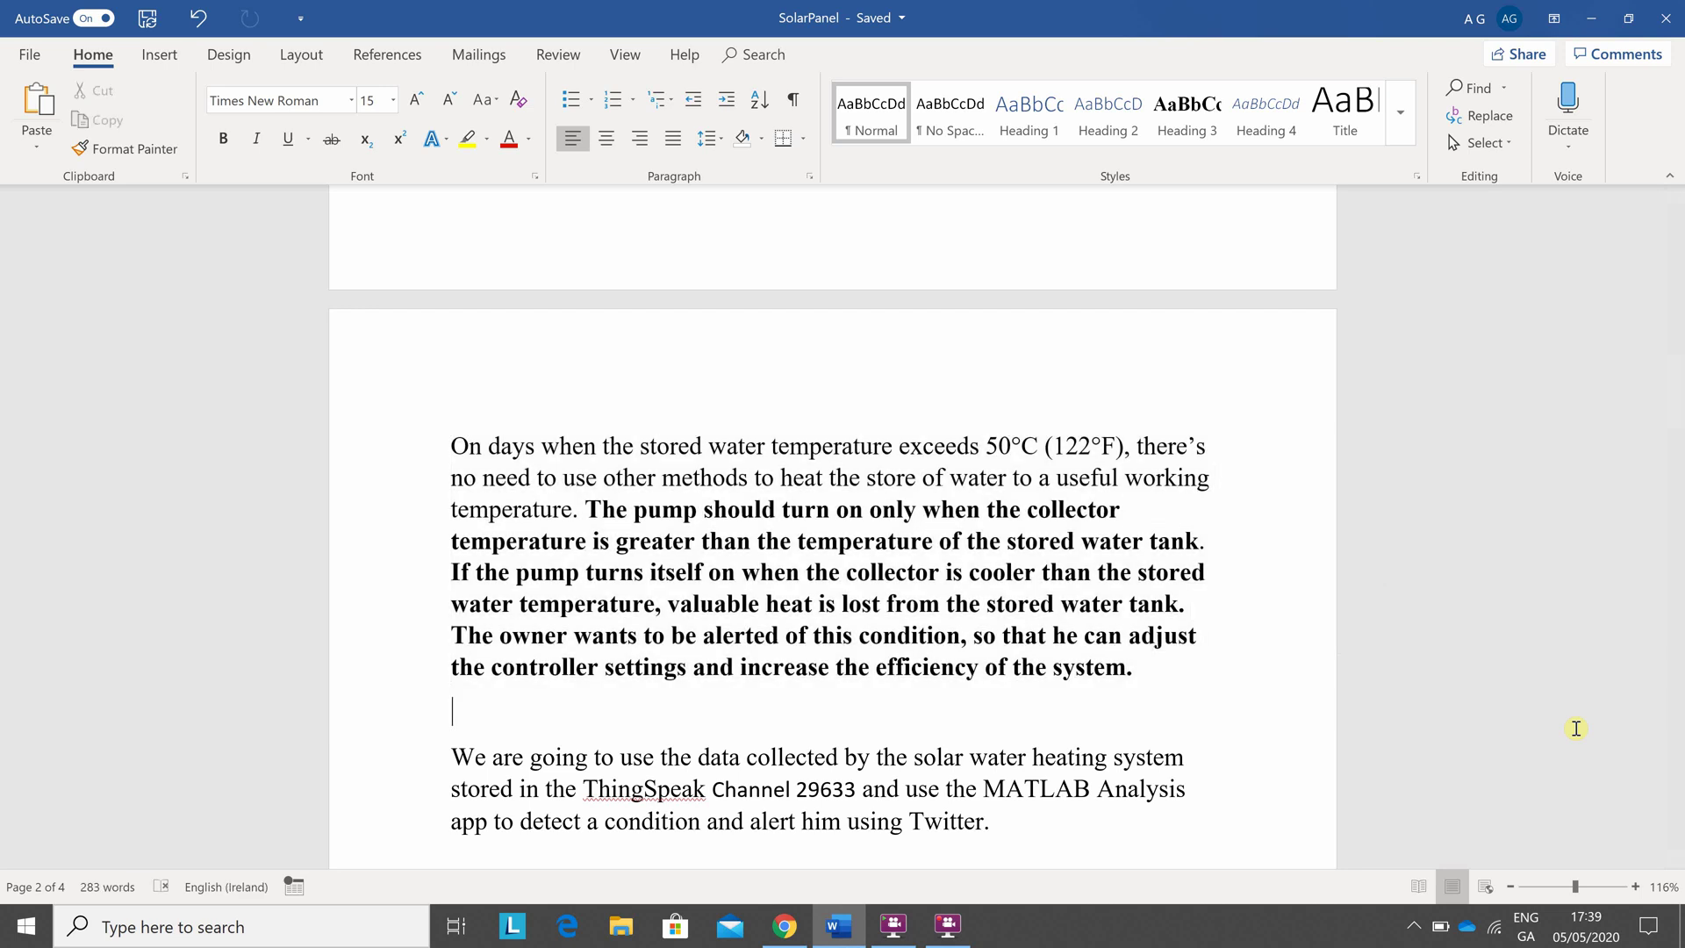
pyautogui.press('Down')
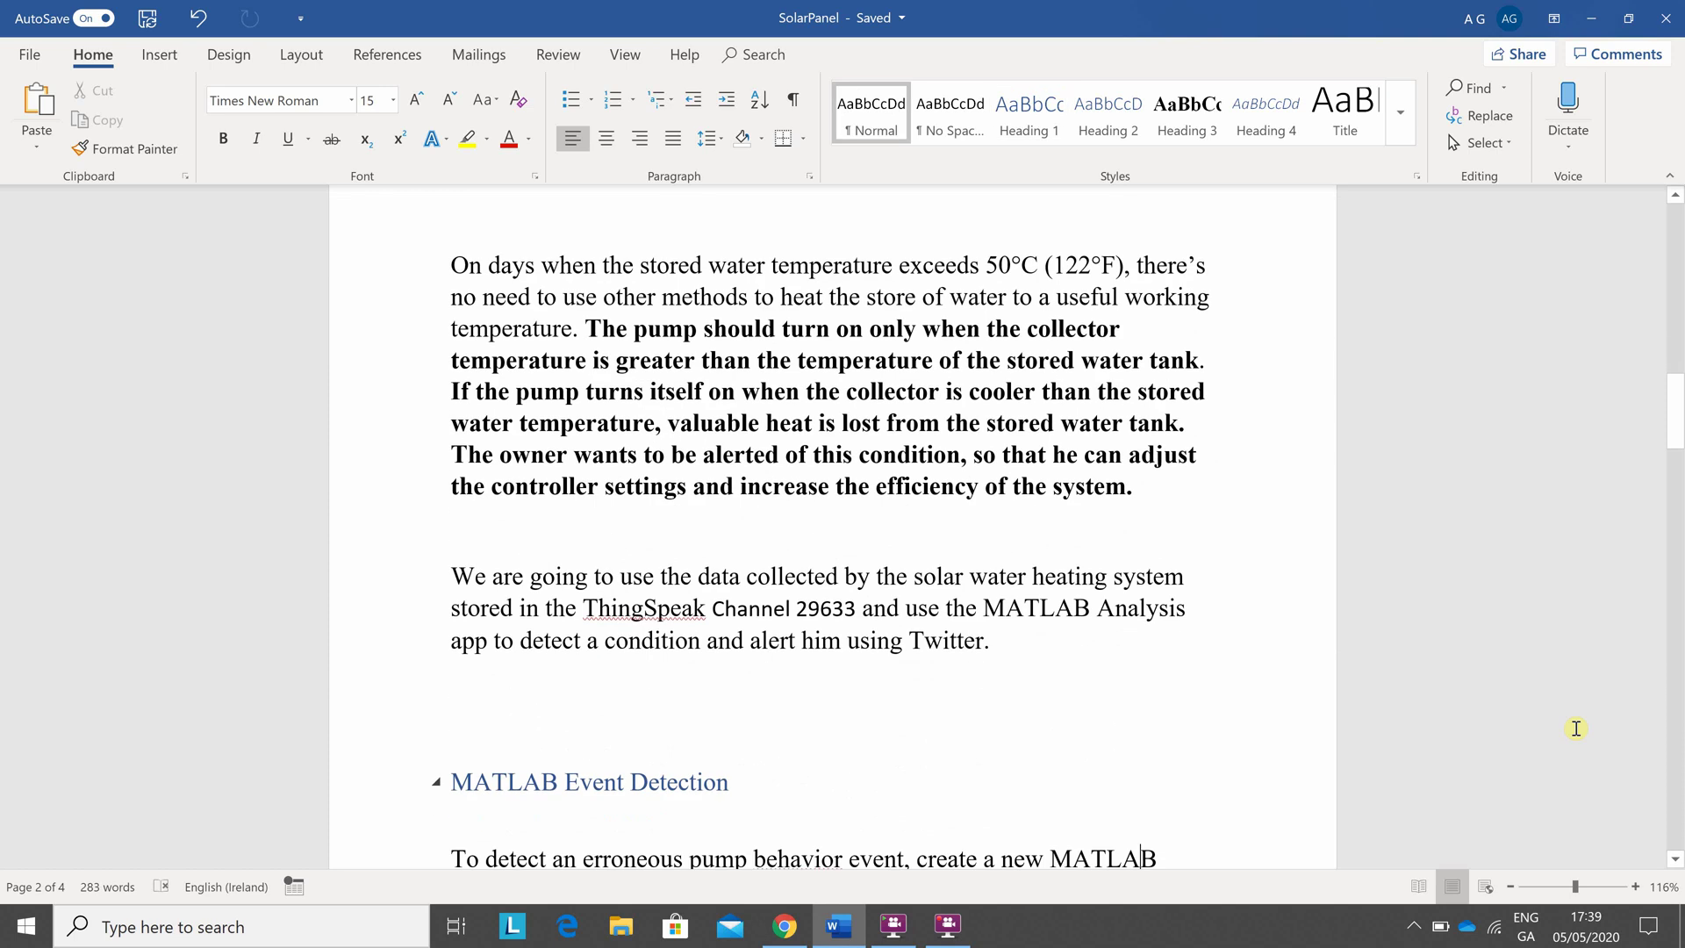
pyautogui.press('Down')
pyautogui.press('Down')
pyautogui.press('Down')
pyautogui.press('Down')
pyautogui.press('Down')
pyautogui.press('Down')
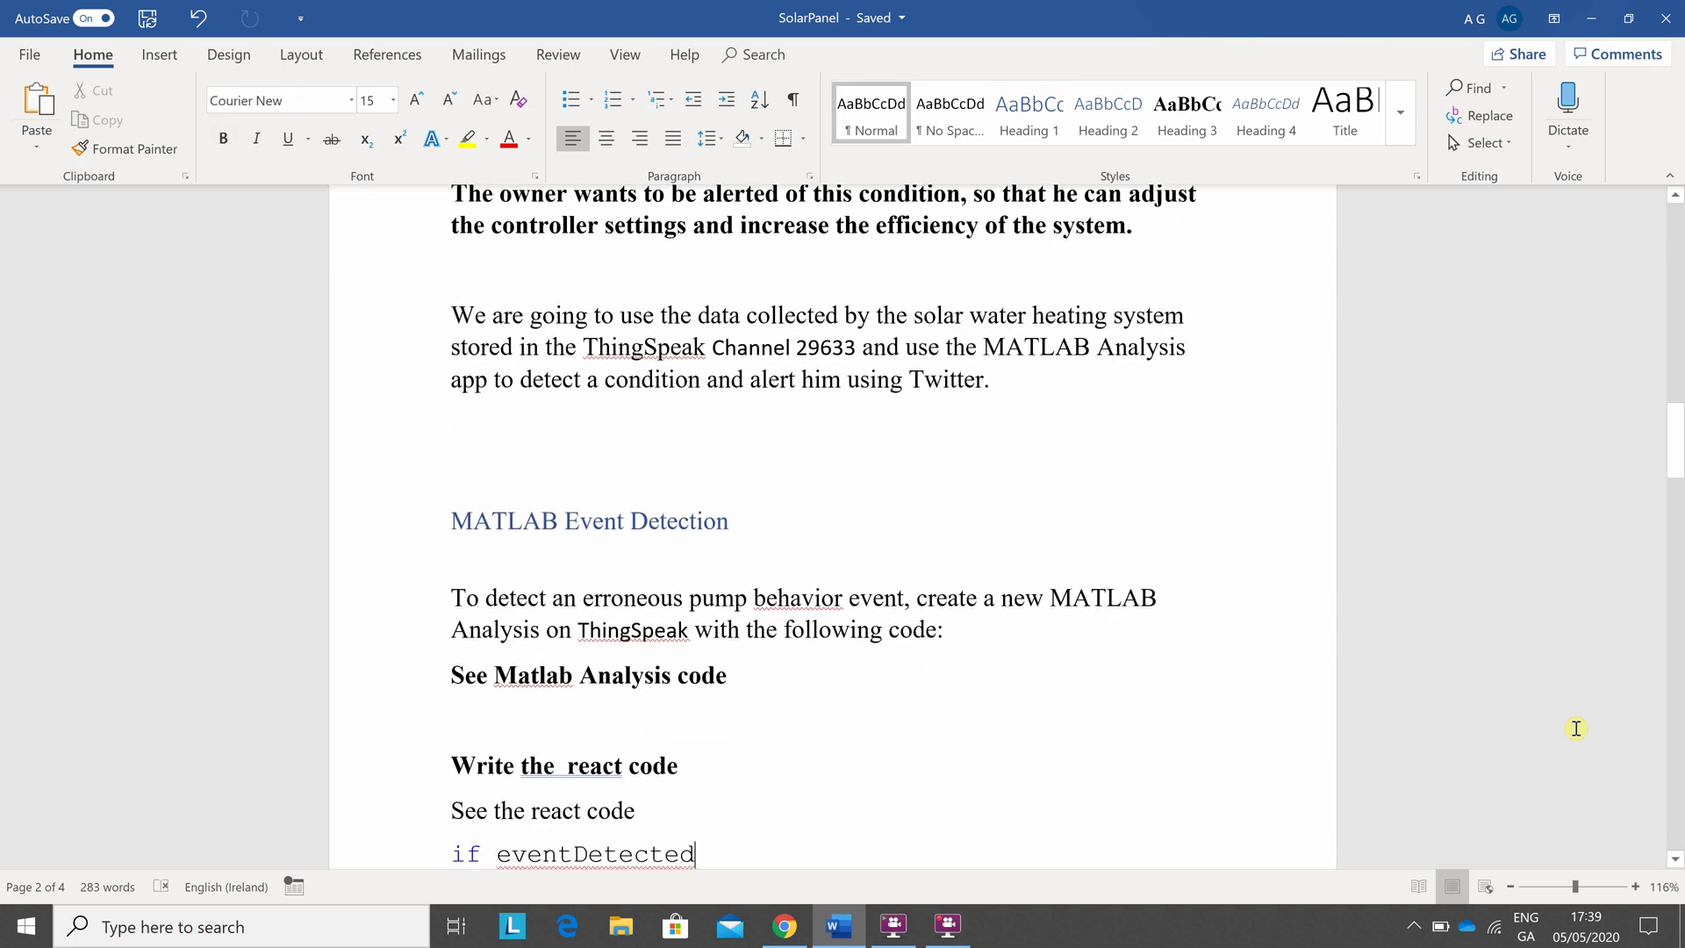
pyautogui.press('Up')
pyautogui.press('Up')
pyautogui.press('Up')
pyautogui.press('Up')
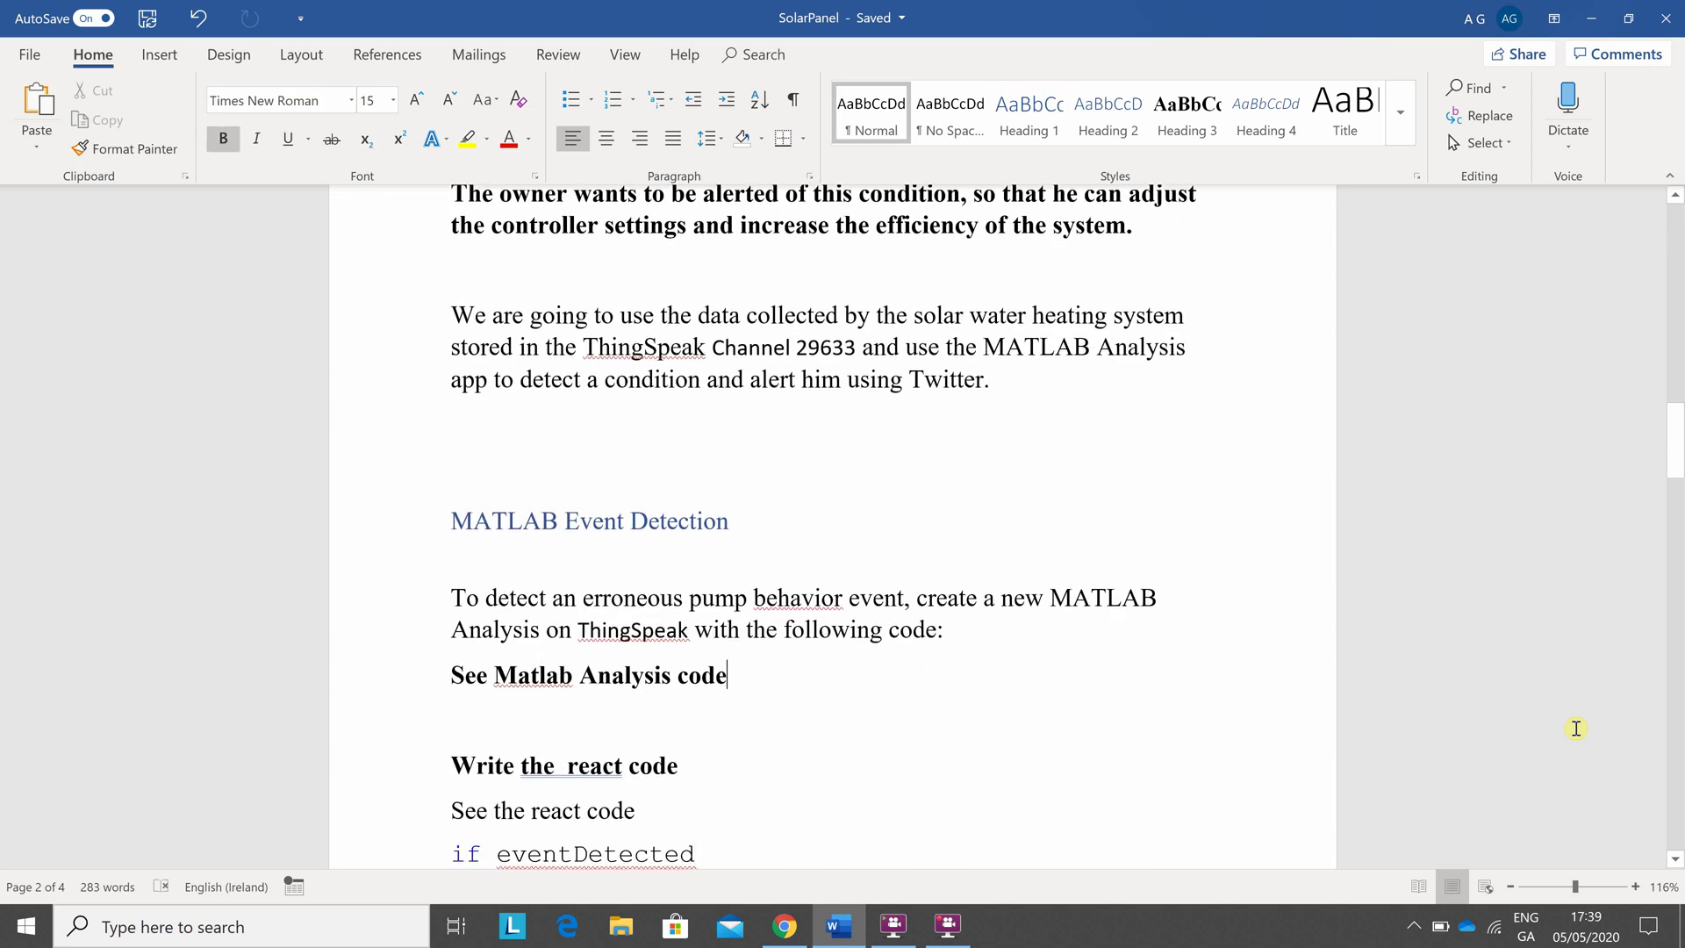
pyautogui.hotkey('alt', 'Tab')
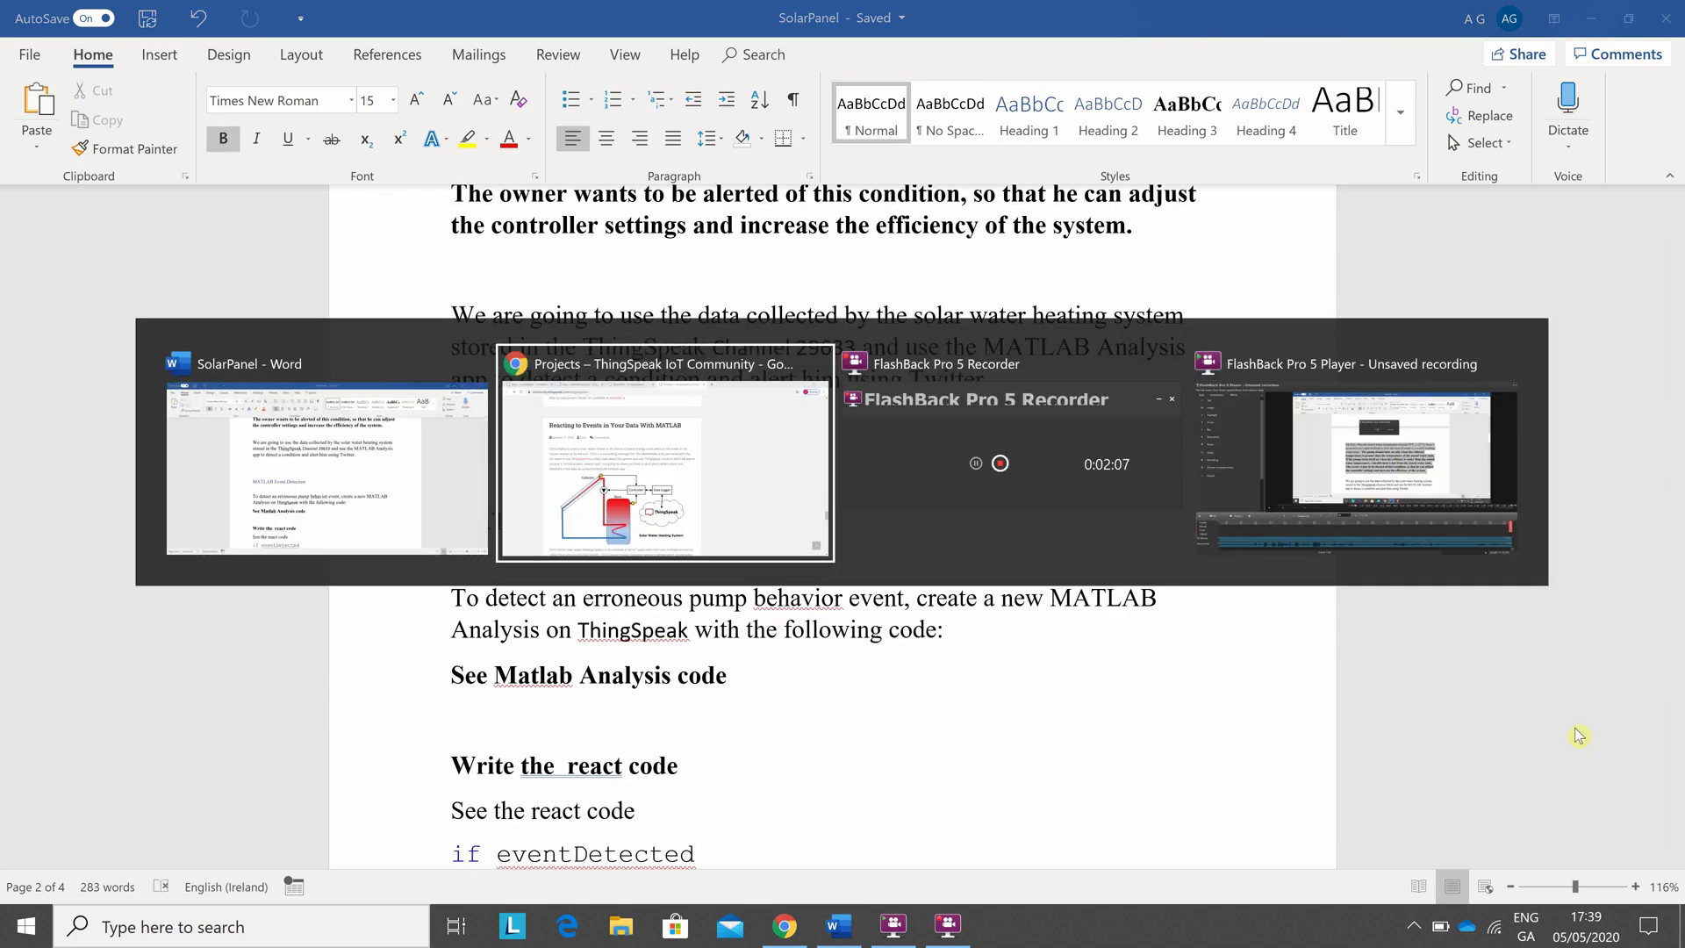
# Bring up the Reacting to Events analysis code and step through its opening comment lines
pyautogui.hotkey('ctrl', 'Tab')
pyautogui.hotkey('ctrl', 'Tab')
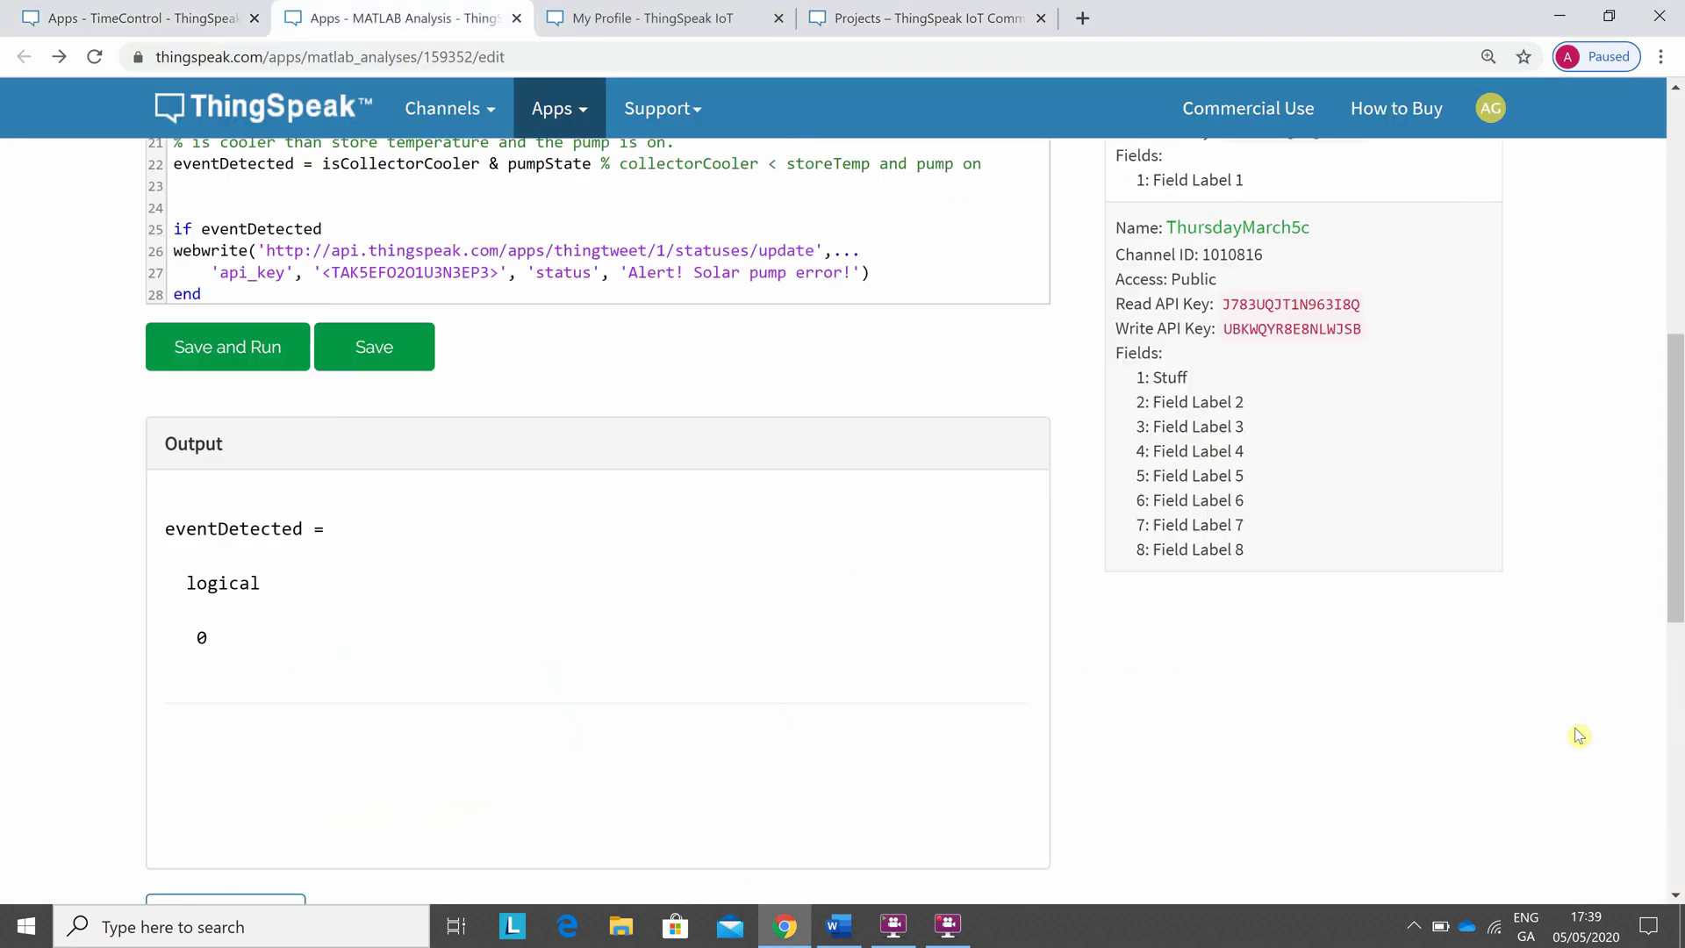
pyautogui.press('Up')
pyautogui.press('Up')
pyautogui.press('Up')
pyautogui.press('Up')
pyautogui.press('Up')
pyautogui.press('Up')
pyautogui.press('Up')
pyautogui.press('Up')
pyautogui.press('Up')
pyautogui.press('Up')
pyautogui.press('Up')
pyautogui.press('Up')
pyautogui.press('Up')
pyautogui.press('Up')
pyautogui.press('Up')
pyautogui.press('Up')
pyautogui.press('Up')
pyautogui.press('Up')
pyautogui.press('Up')
pyautogui.press('Up')
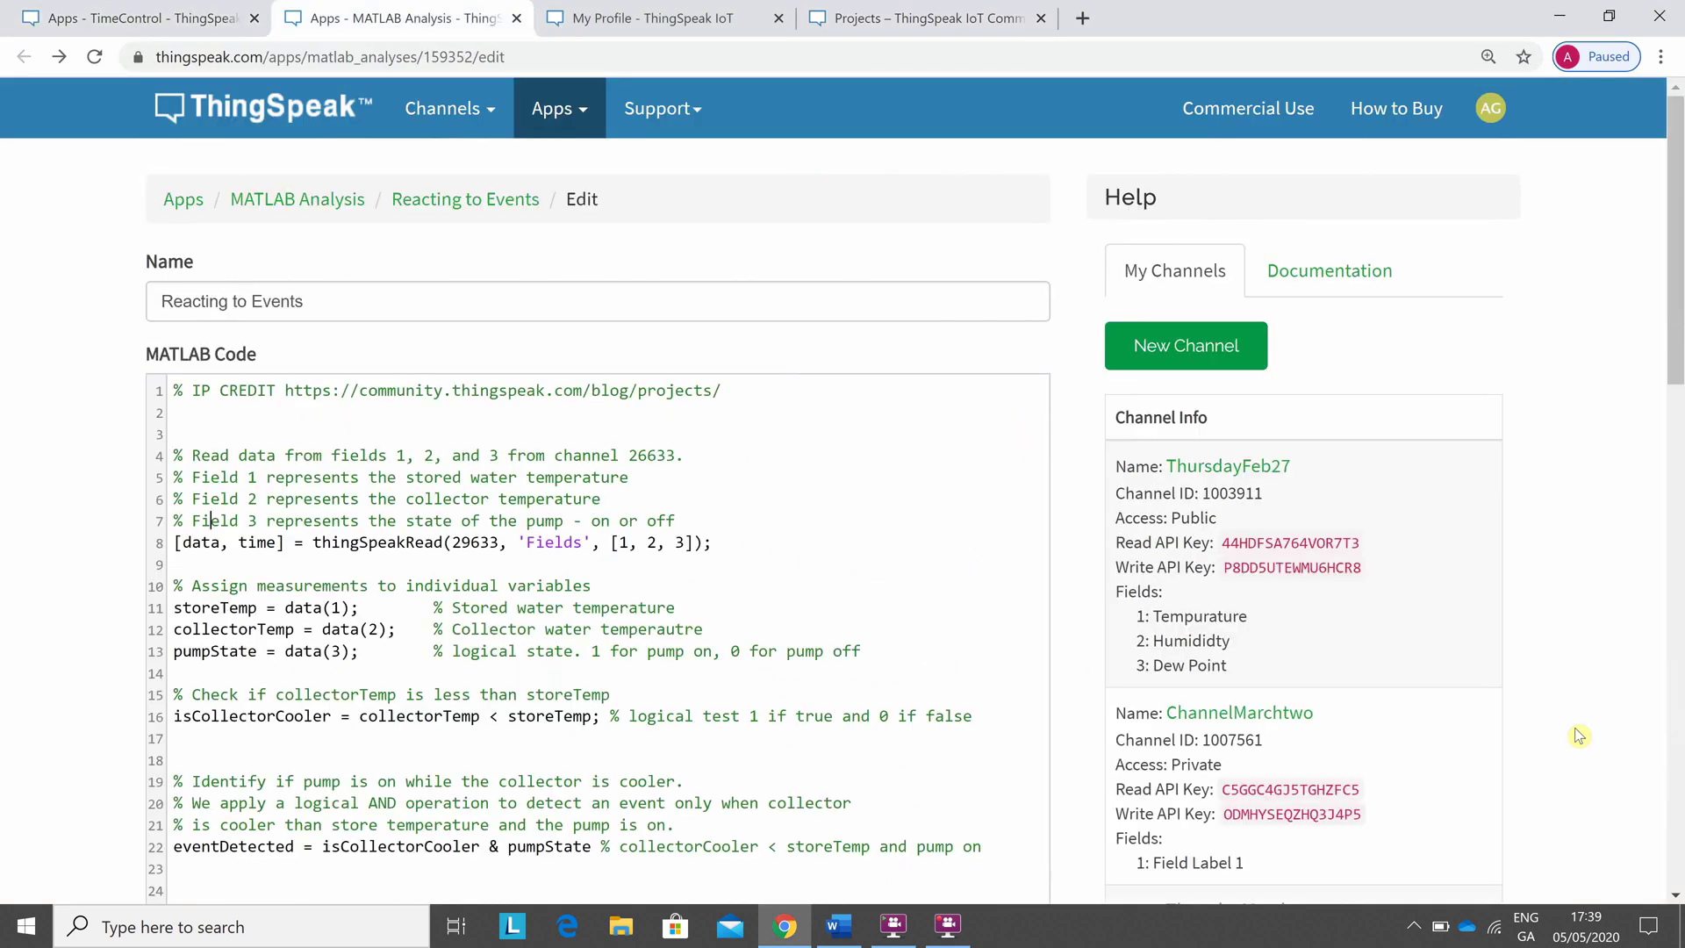
pyautogui.press('Down')
pyautogui.press('Up')
pyautogui.press('Up')
pyautogui.press('Down')
pyautogui.press('Down')
# Highlight channel number 29633 in the comment and the data variable on line 8
pyautogui.moveTo(627, 458); pyautogui.dragTo(674, 465)
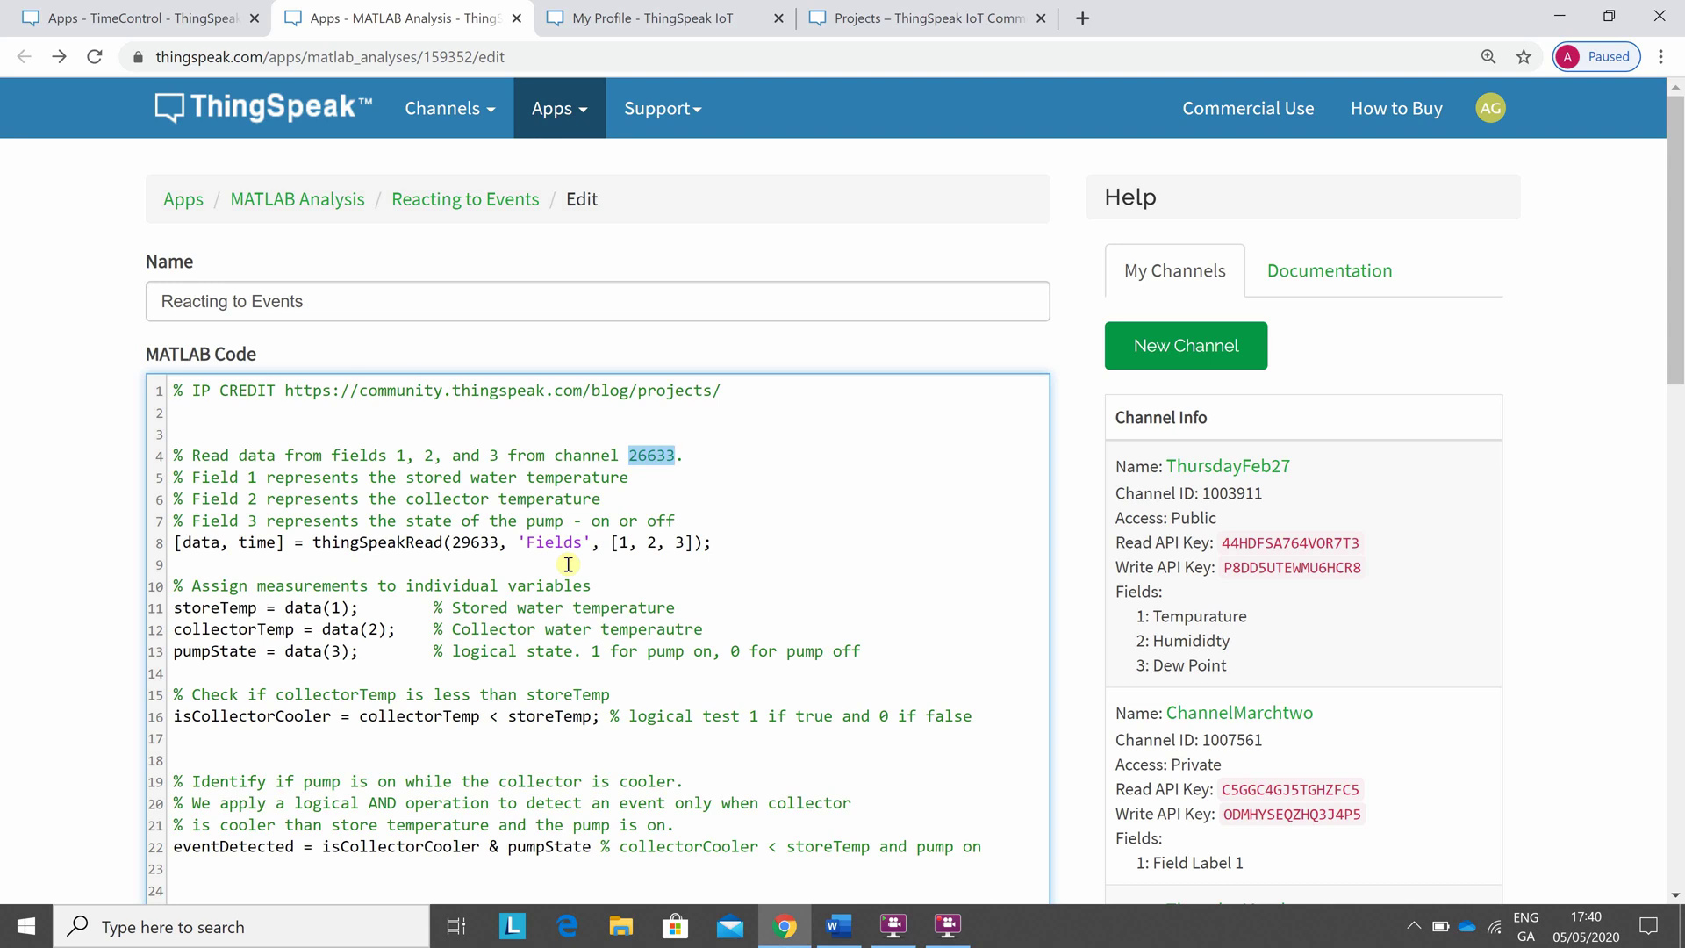
pyautogui.click(237, 567)
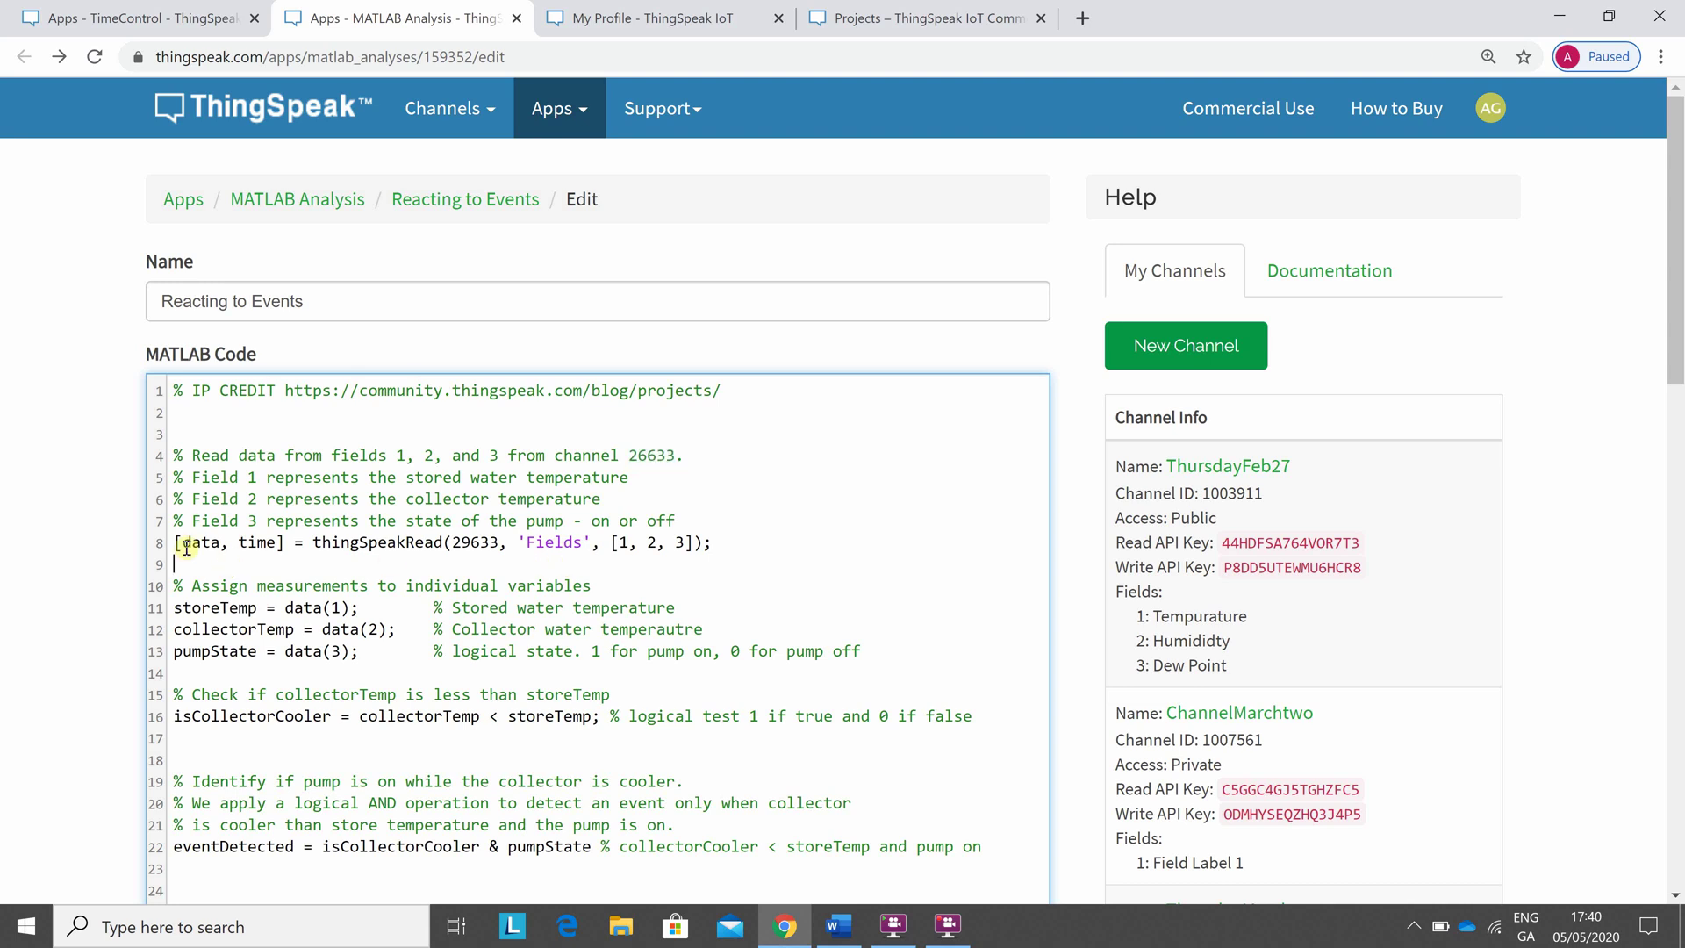
pyautogui.moveTo(180, 542); pyautogui.dragTo(709, 555)
pyautogui.click(689, 590)
pyautogui.moveTo(1674, 351); pyautogui.dragTo(1677, 440)
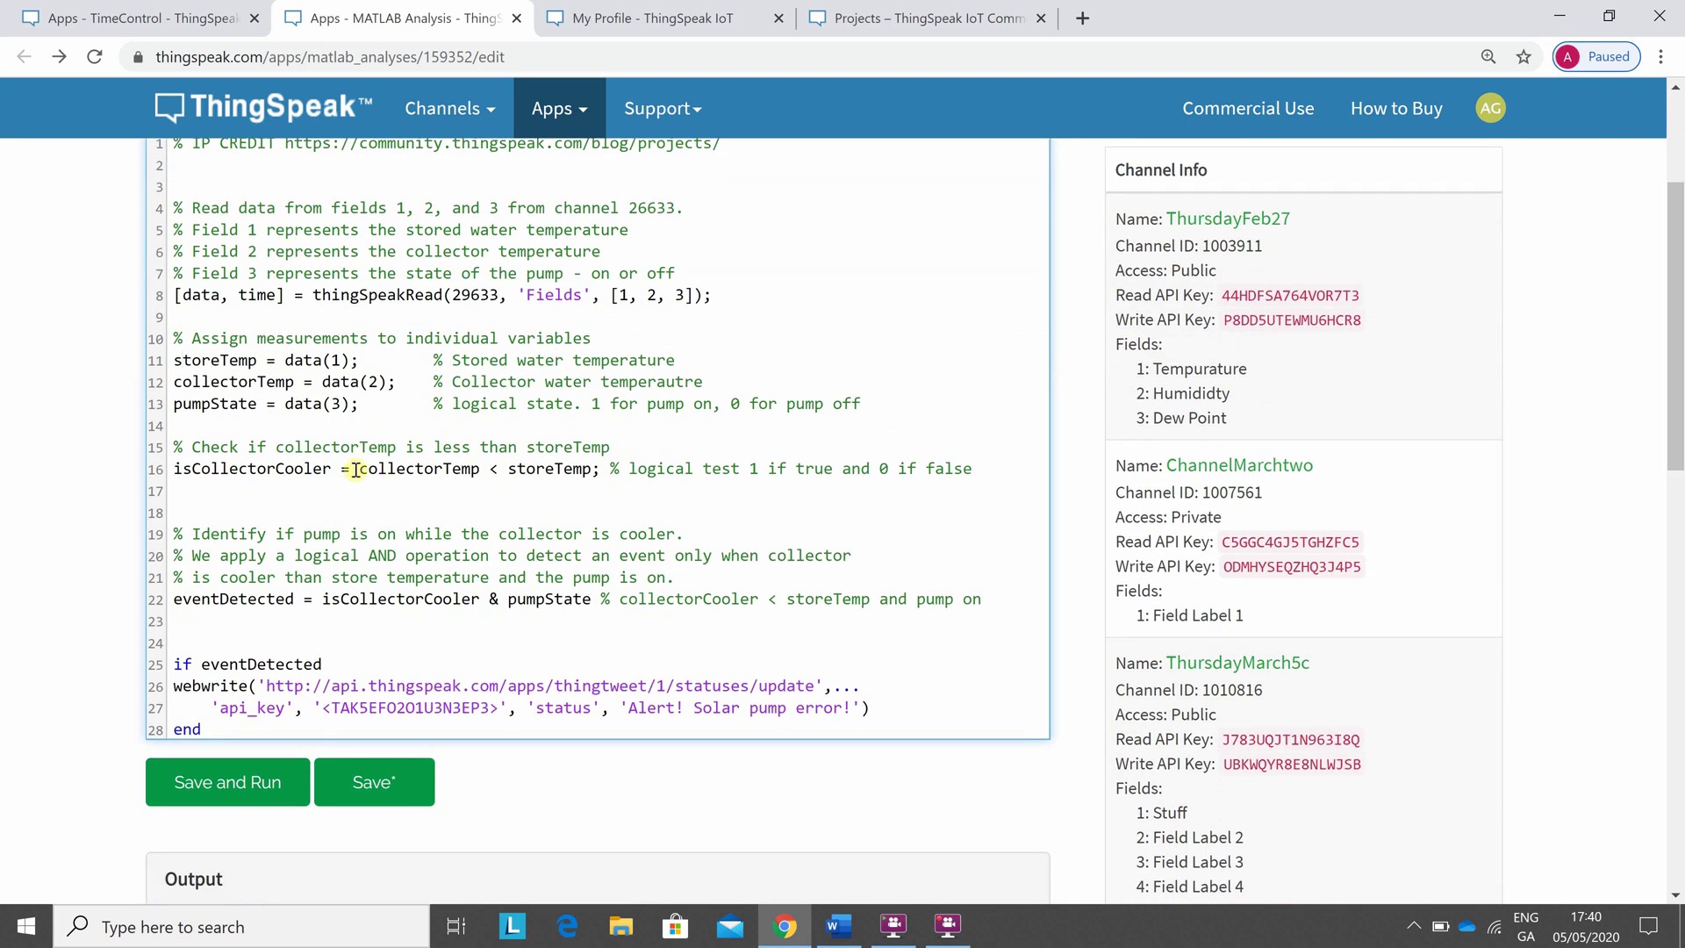
pyautogui.moveTo(359, 468); pyautogui.dragTo(600, 483)
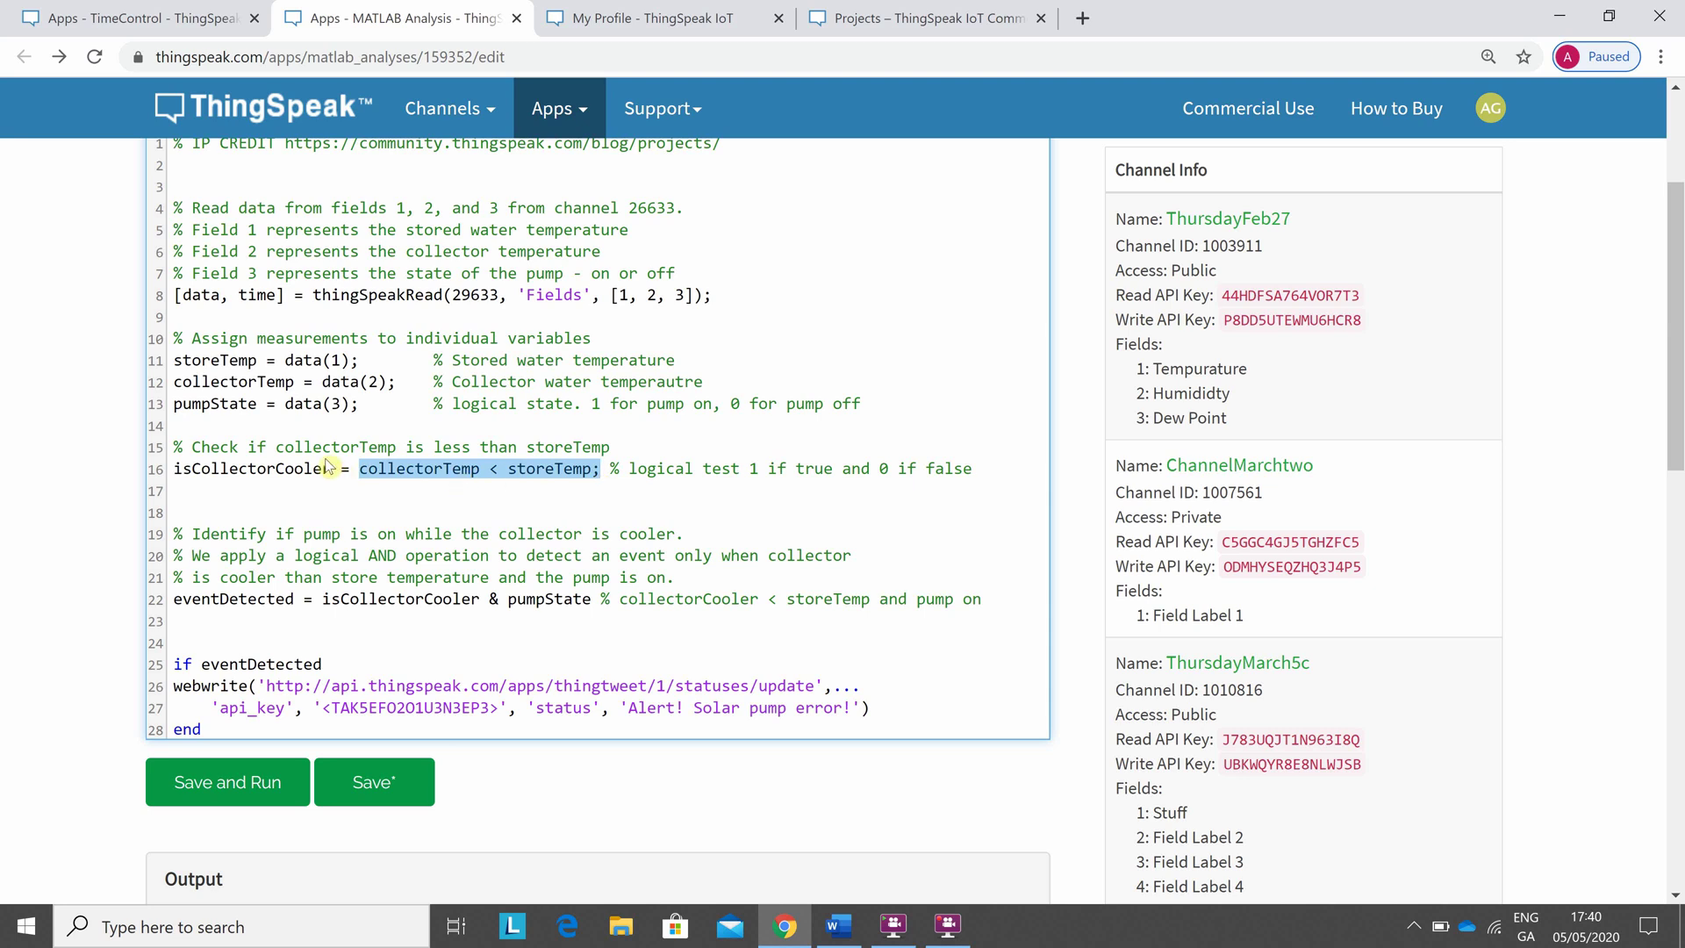
pyautogui.moveTo(332, 470); pyautogui.dragTo(161, 477)
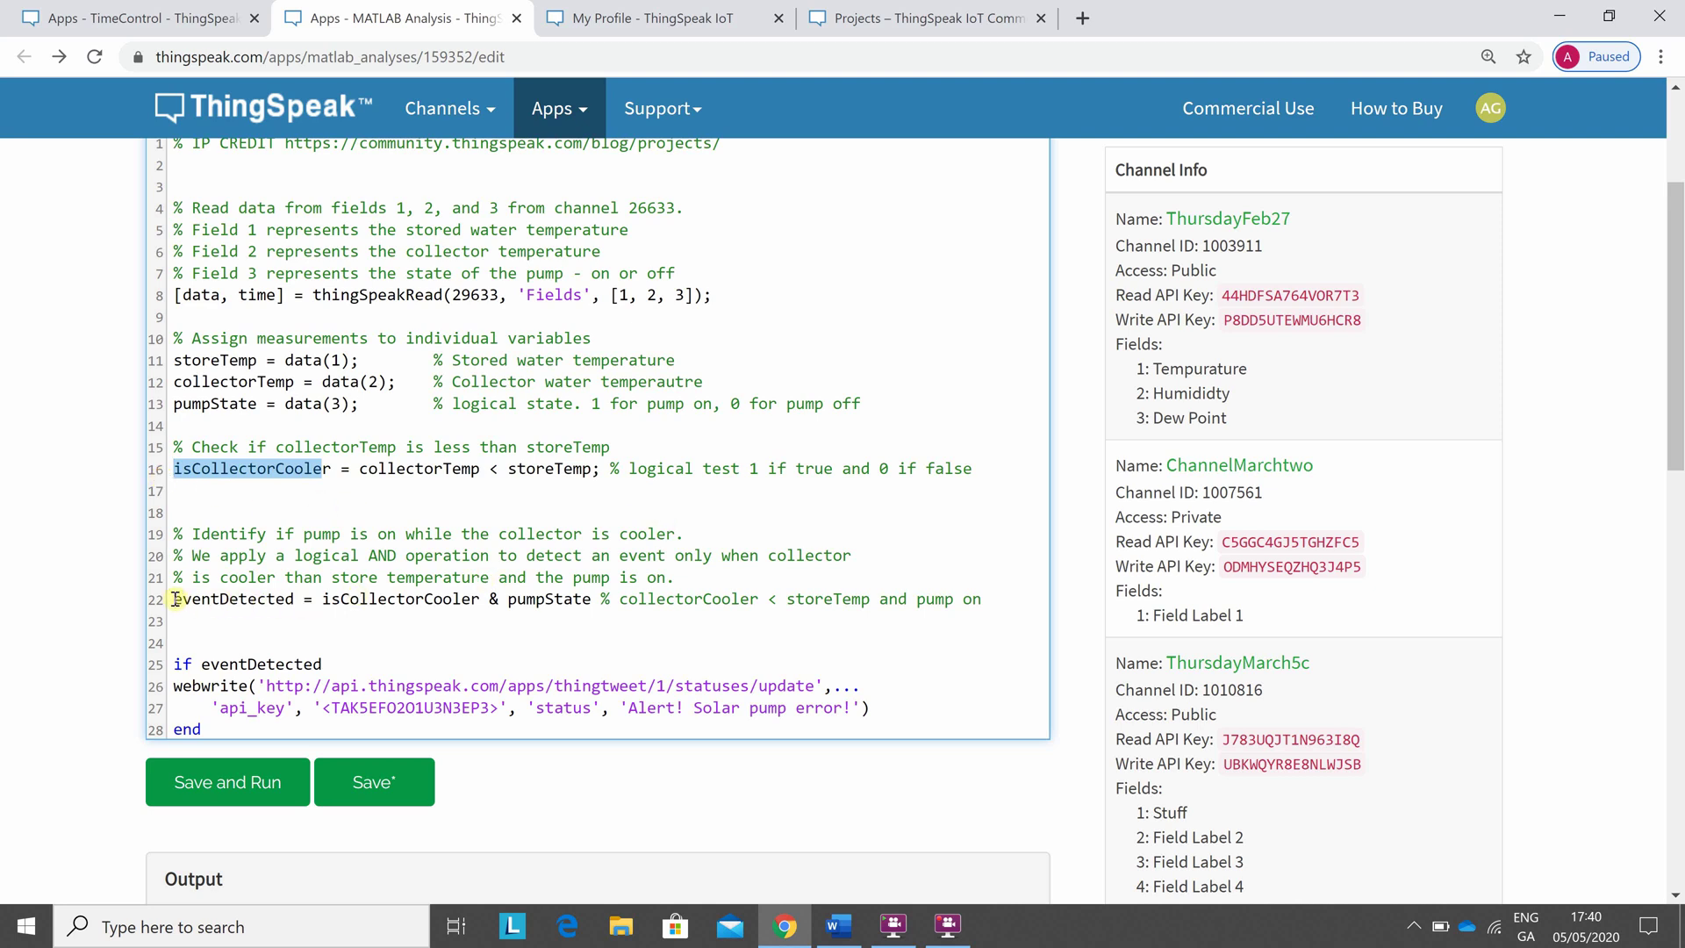
pyautogui.moveTo(175, 604); pyautogui.dragTo(604, 613)
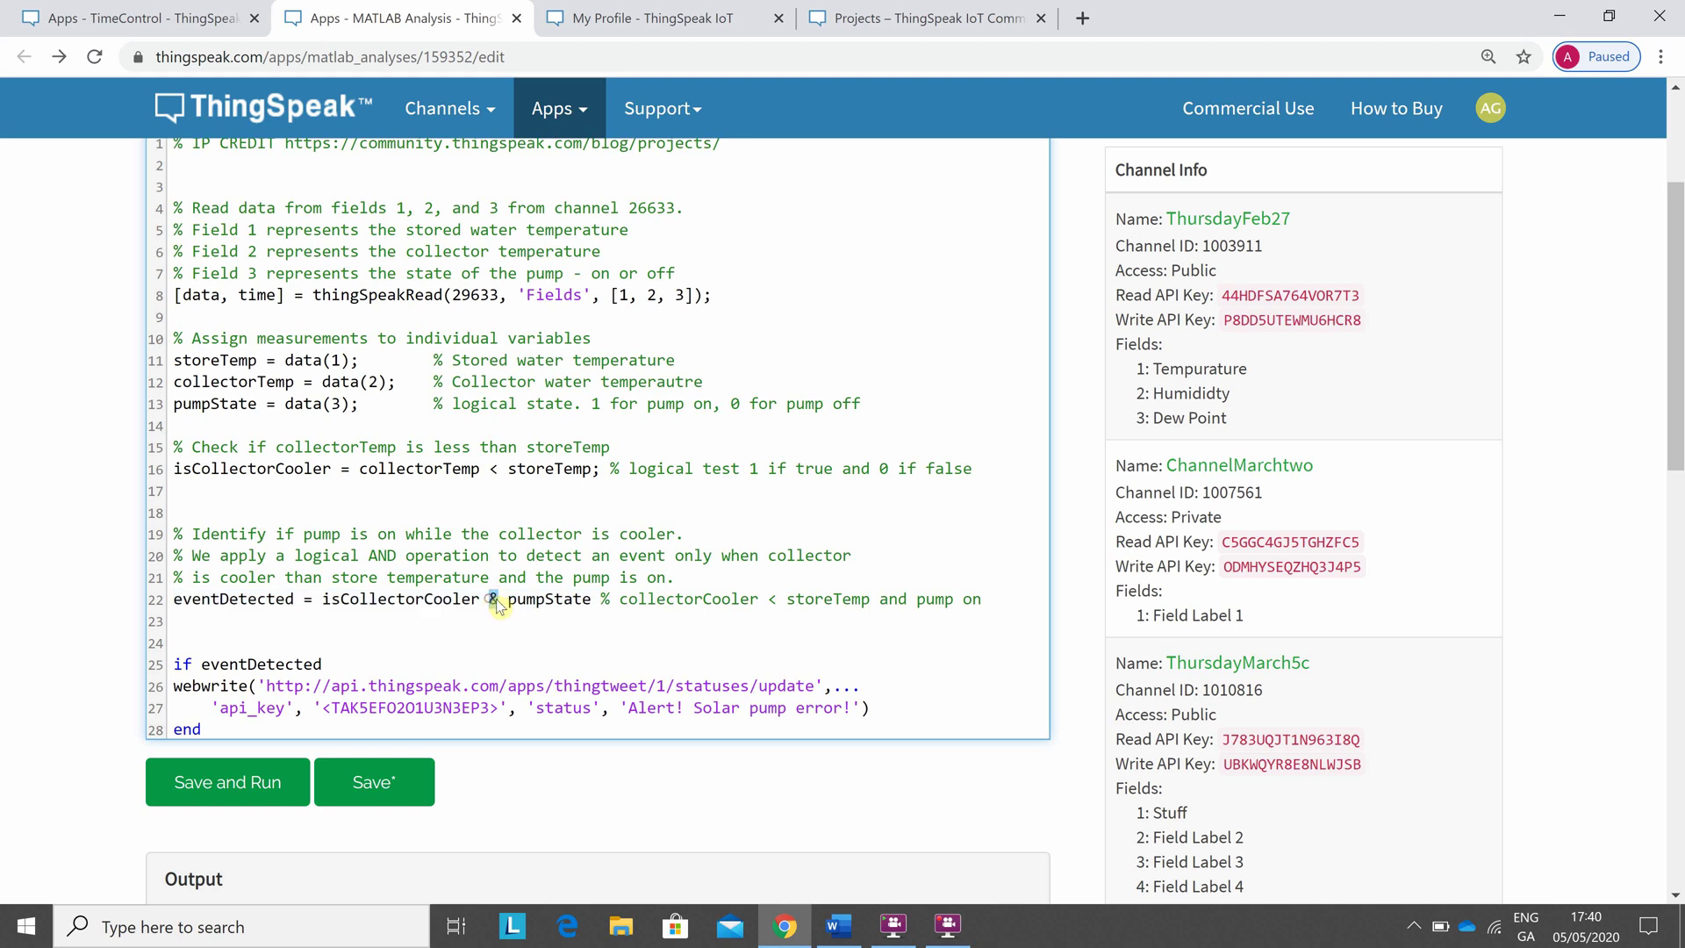
pyautogui.click(472, 604)
pyautogui.moveTo(397, 599); pyautogui.dragTo(548, 604)
pyautogui.moveTo(250, 607); pyautogui.dragTo(266, 608)
# In the blog post, highlight the If that starts the tweet code block
pyautogui.click(872, 17)
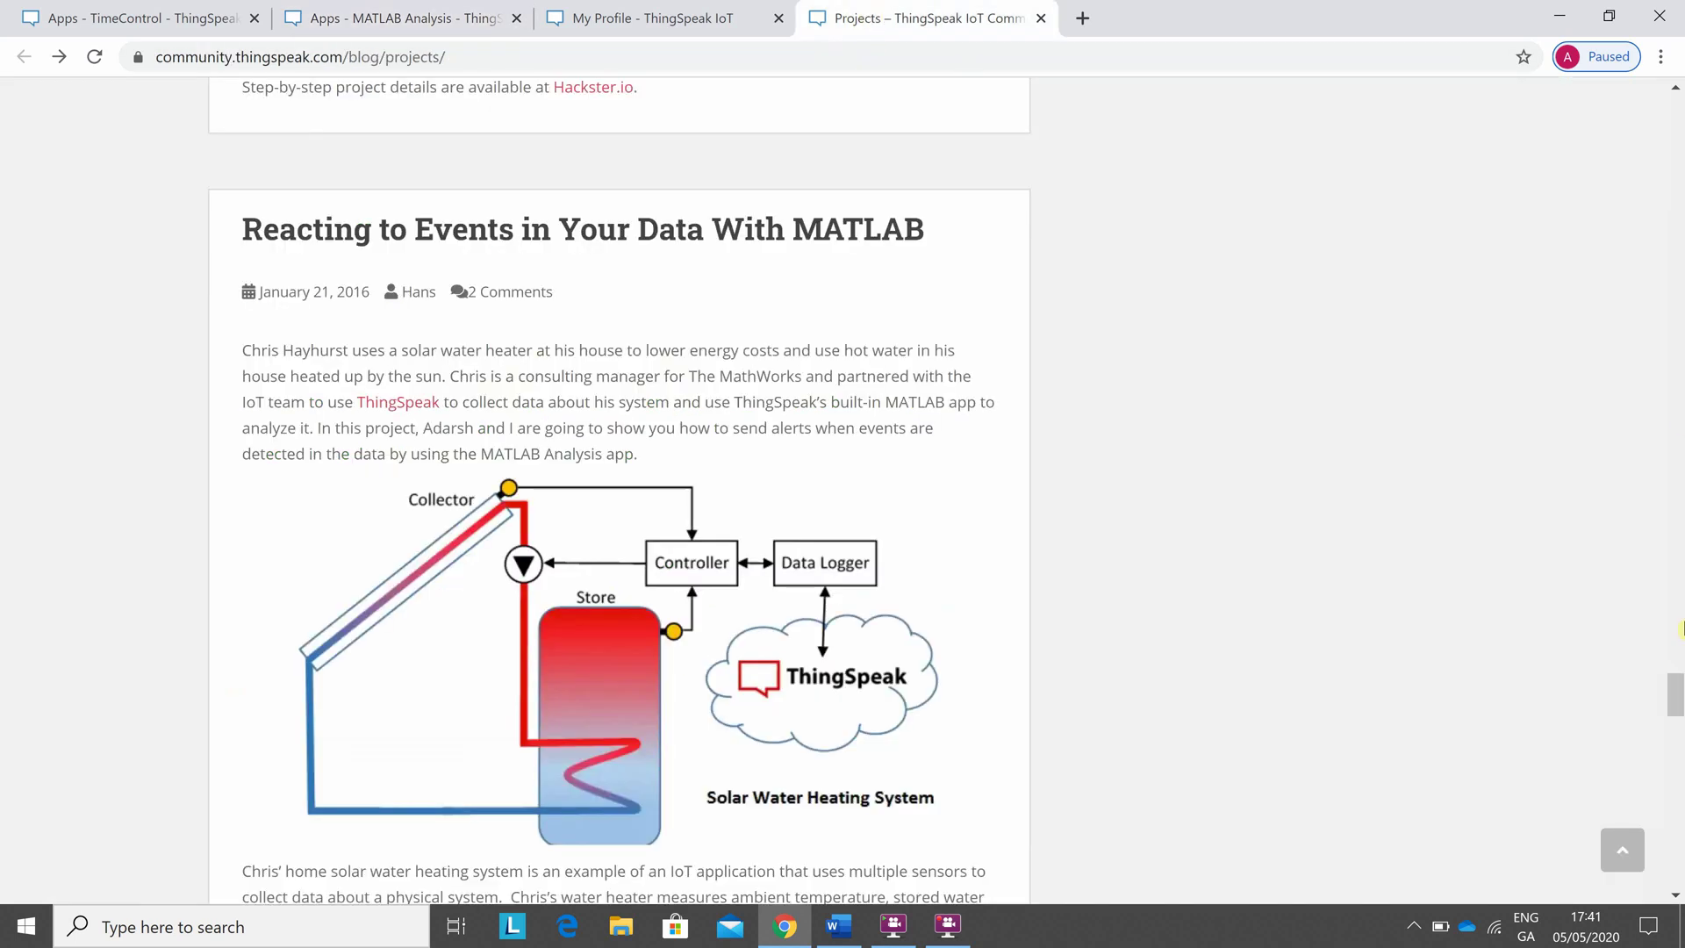
pyautogui.moveTo(1679, 688); pyautogui.dragTo(1679, 849)
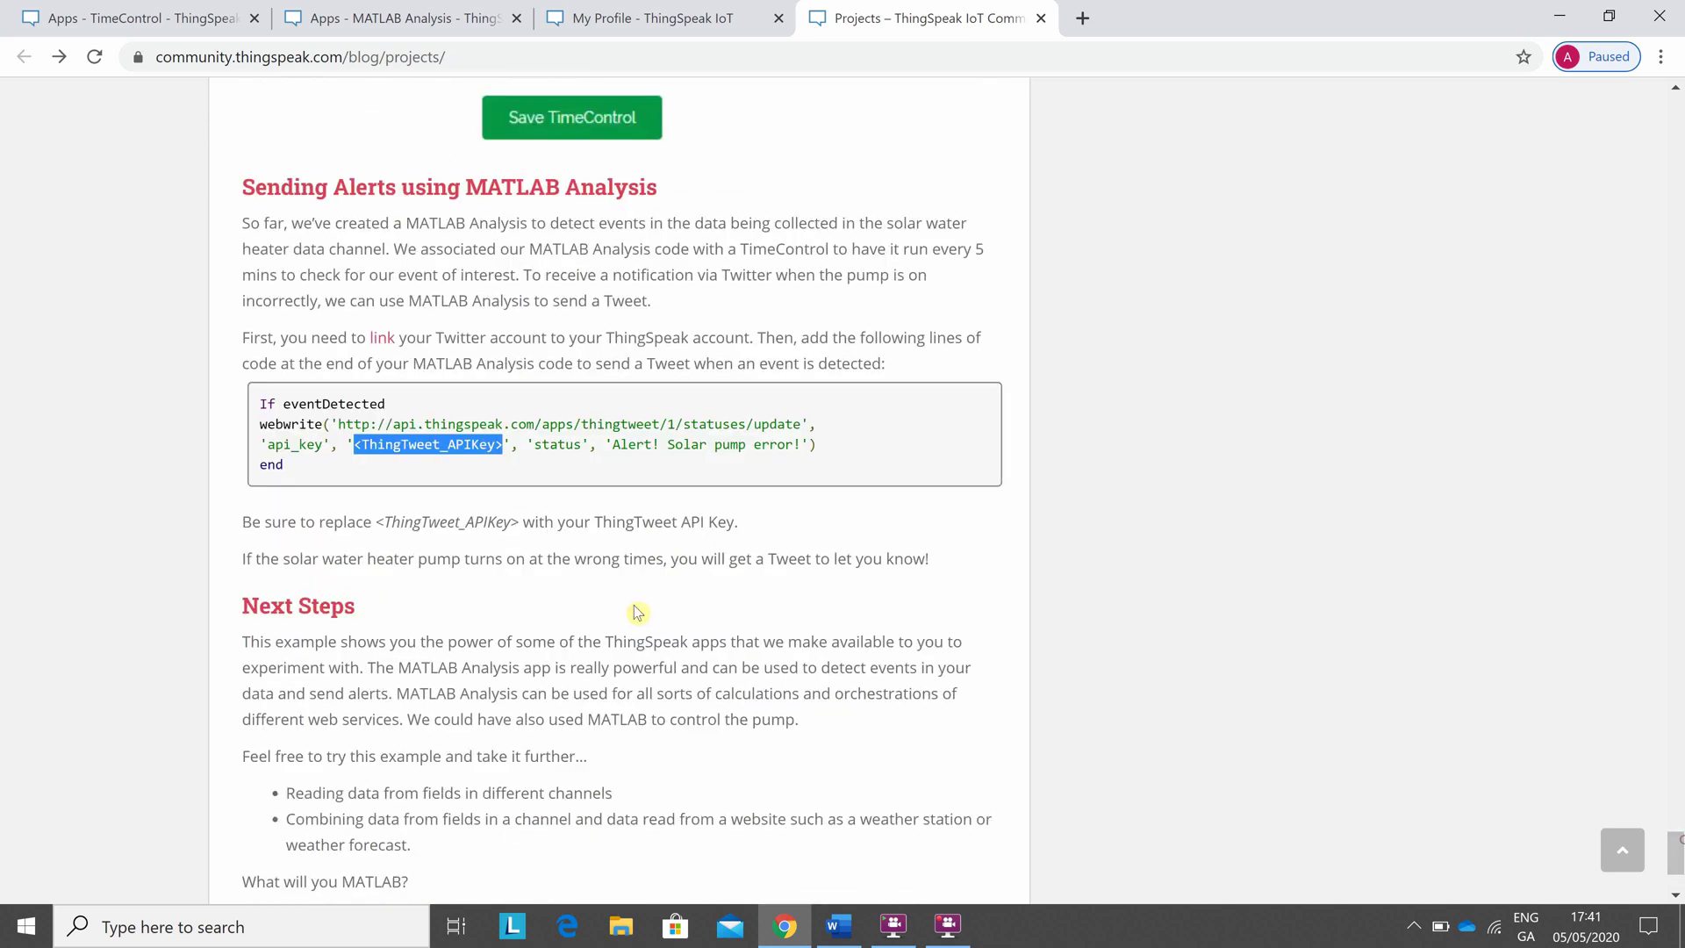
pyautogui.click(281, 463)
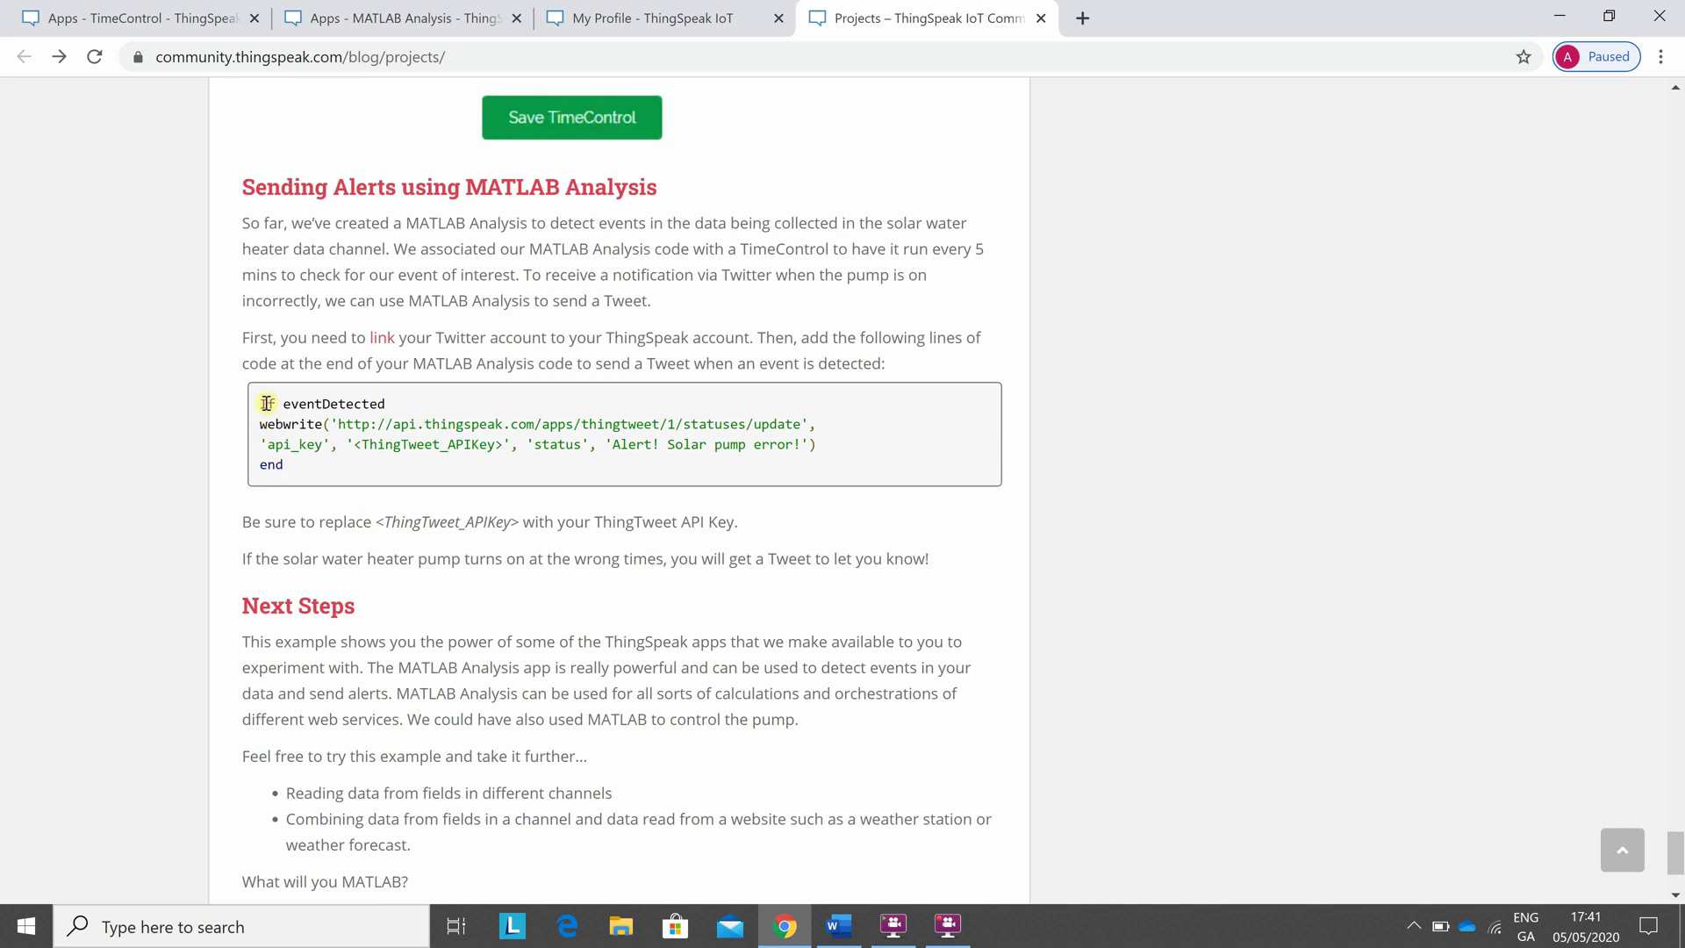
pyautogui.moveTo(266, 403); pyautogui.dragTo(259, 404)
# Glance at the SolarPanel notes, then go back to the MATLAB Analysis code editor
pyautogui.hotkey('alt', 'Tab')
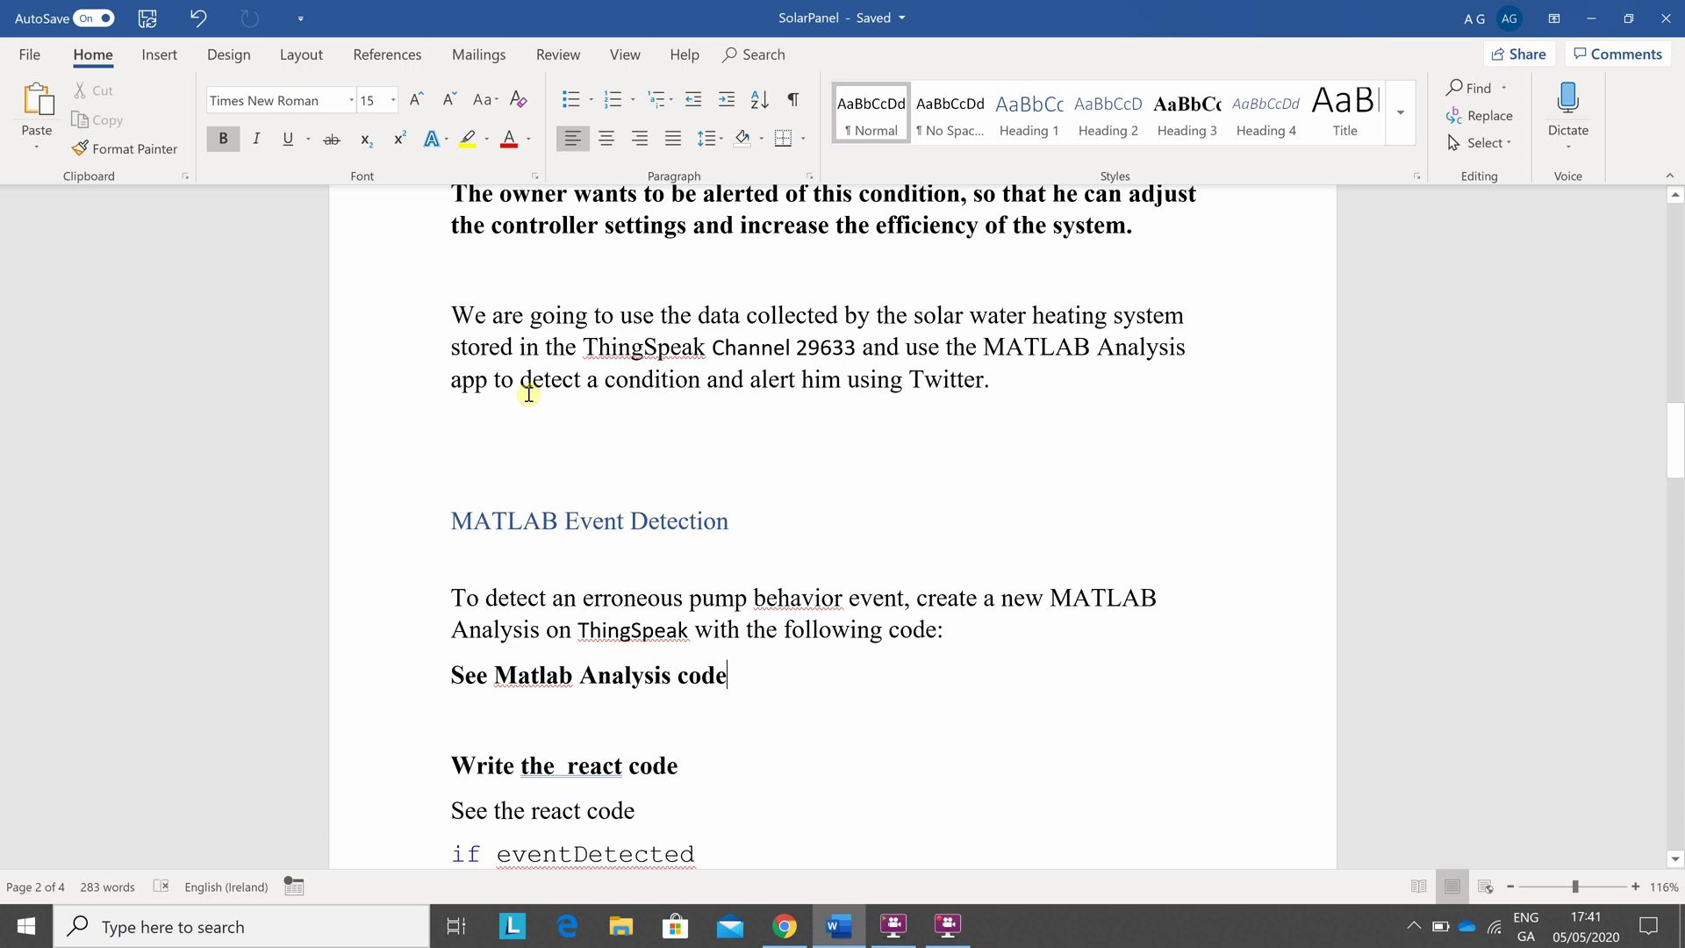
pyautogui.hotkey('alt', 'Tab')
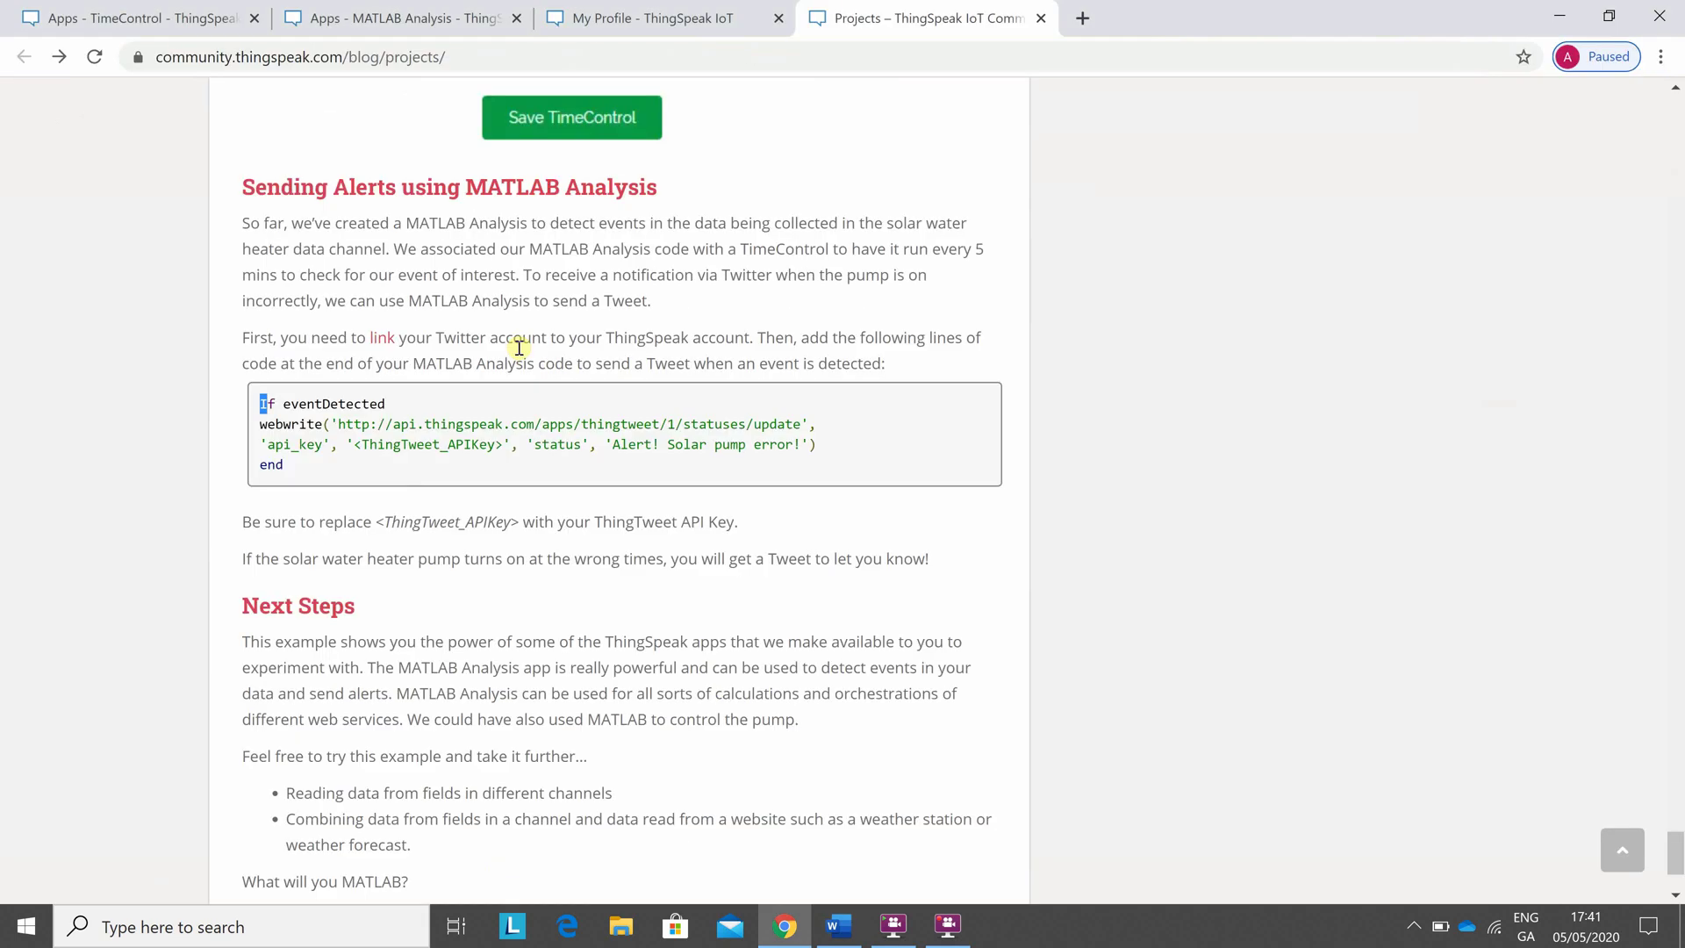
pyautogui.click(375, 13)
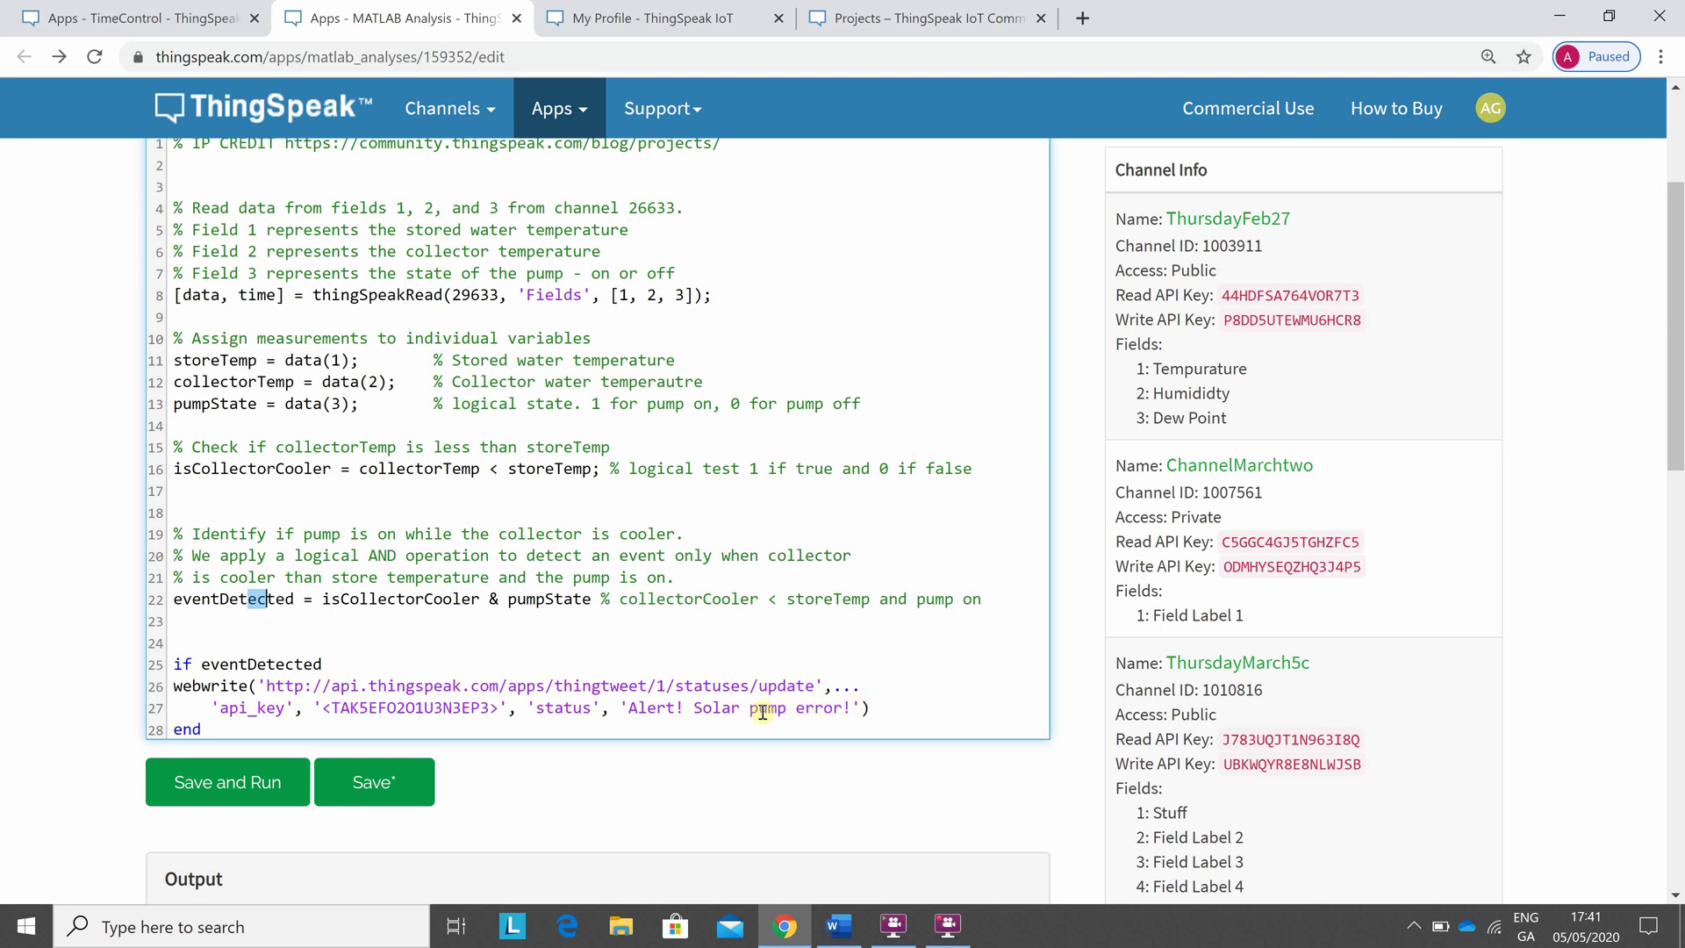
# Mark the ThingTweet_APIKey placeholder in the blog's sample code, then bring up My Profile's API keys
pyautogui.moveTo(748, 707); pyautogui.dragTo(863, 694)
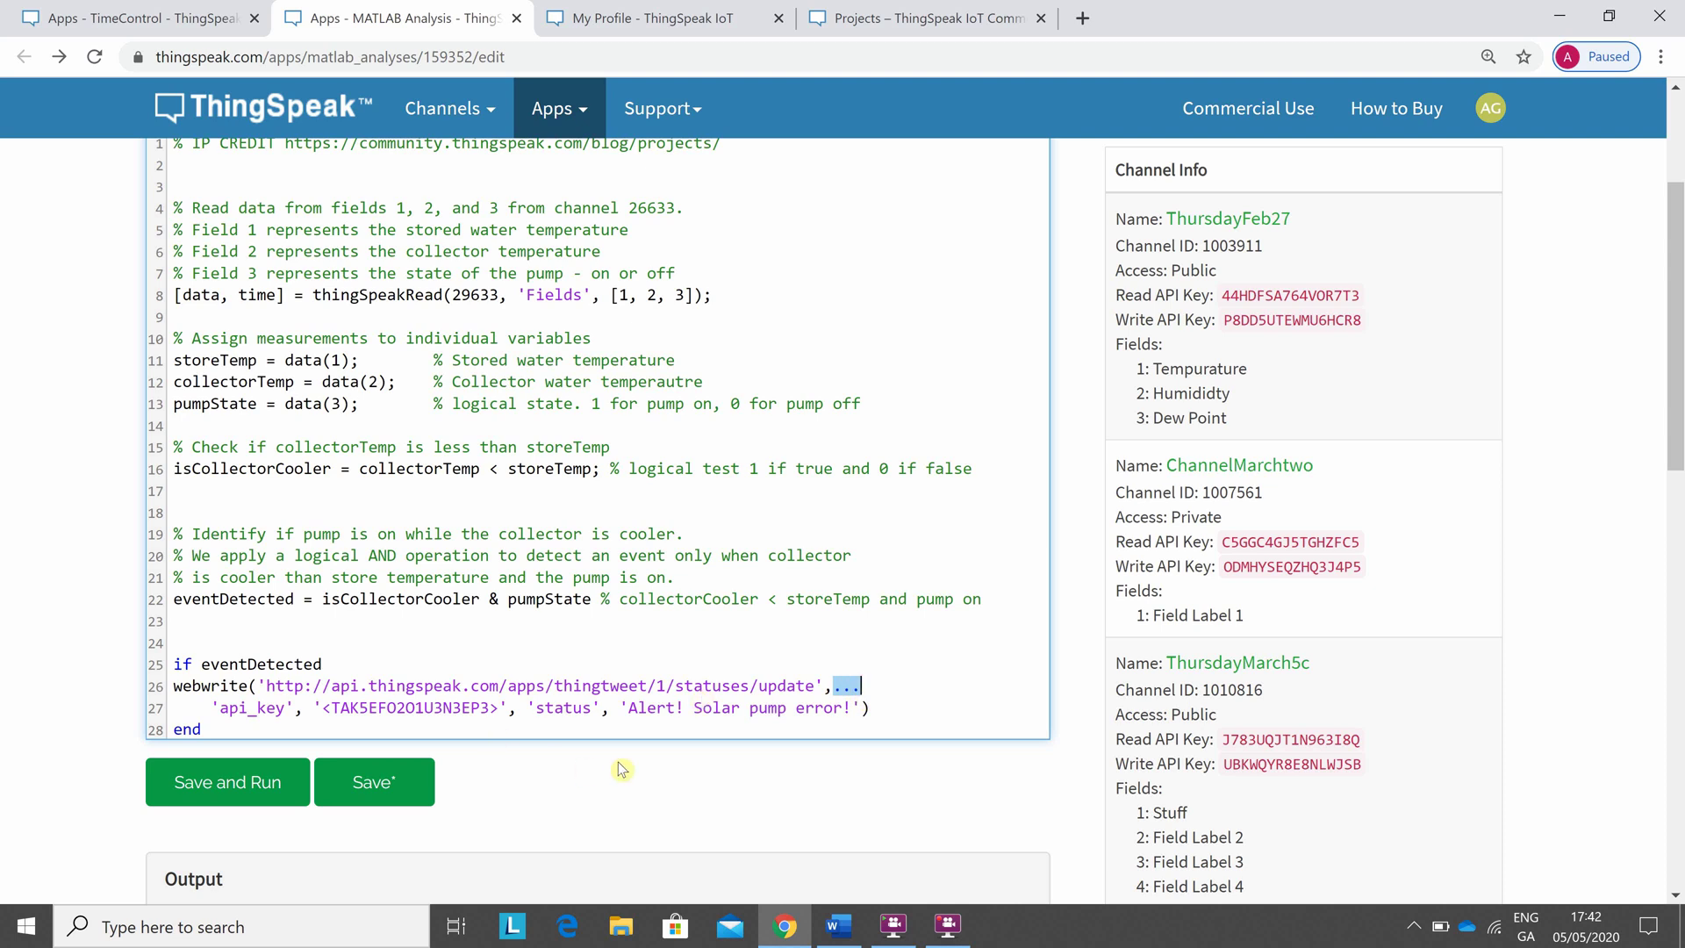
pyautogui.hotkey('alt', 'Tab')
pyautogui.hotkey('alt', 'Tab')
pyautogui.hotkey('alt', 'Tab')
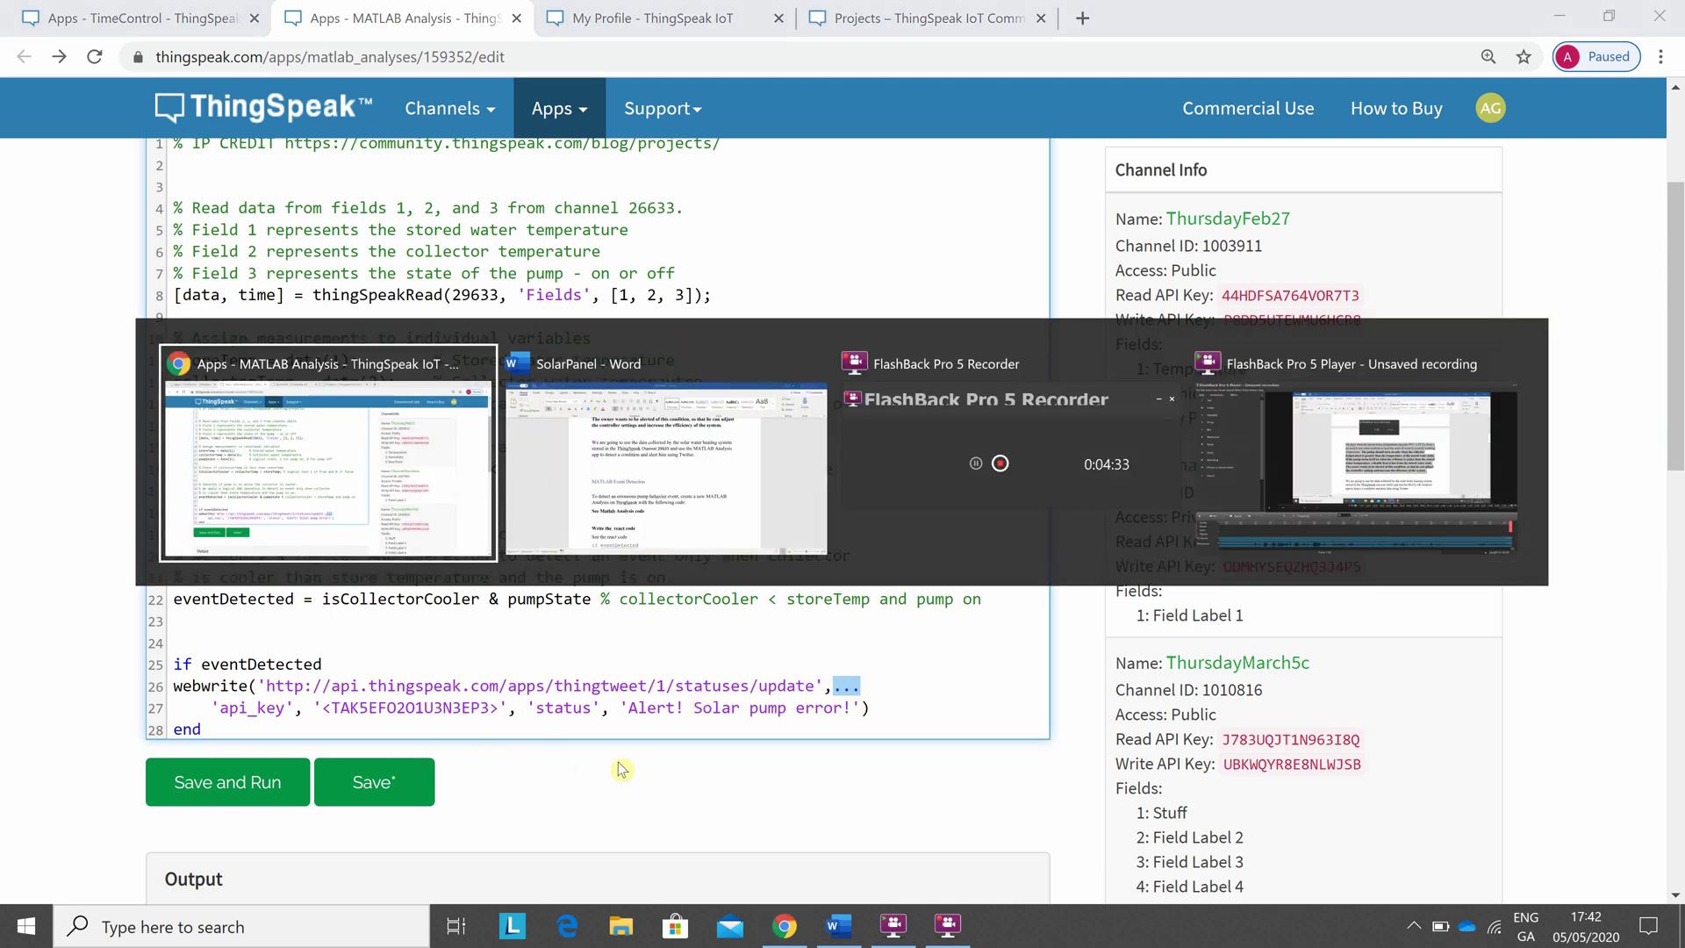
pyautogui.click(895, 12)
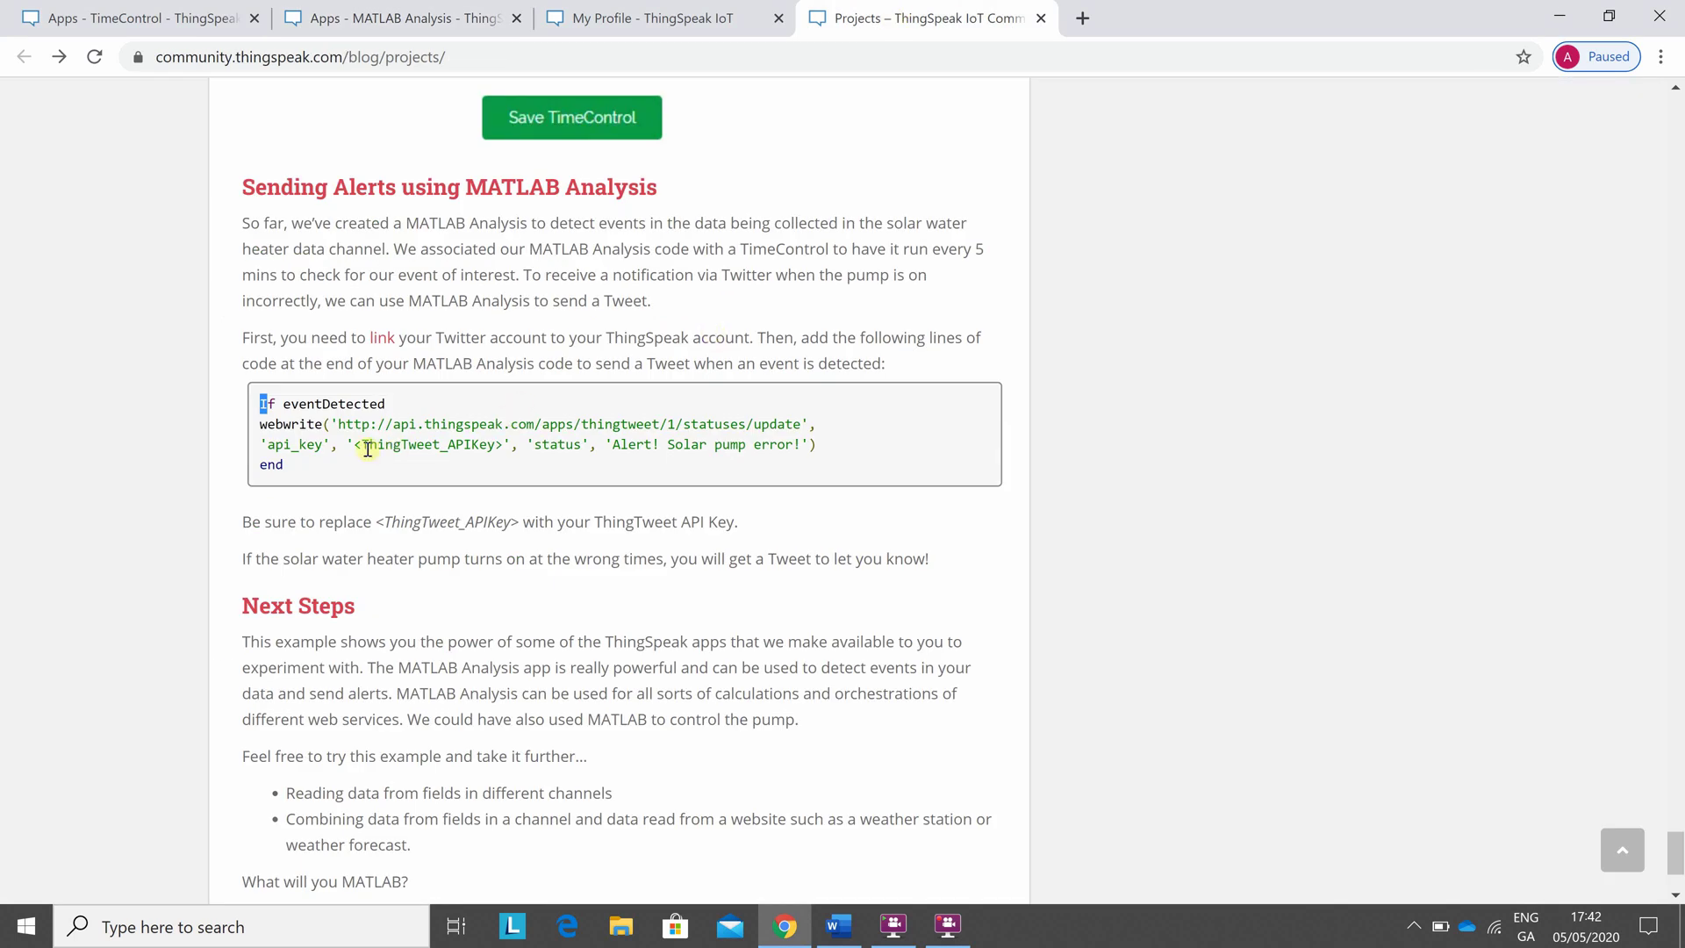
pyautogui.moveTo(361, 447); pyautogui.dragTo(496, 458)
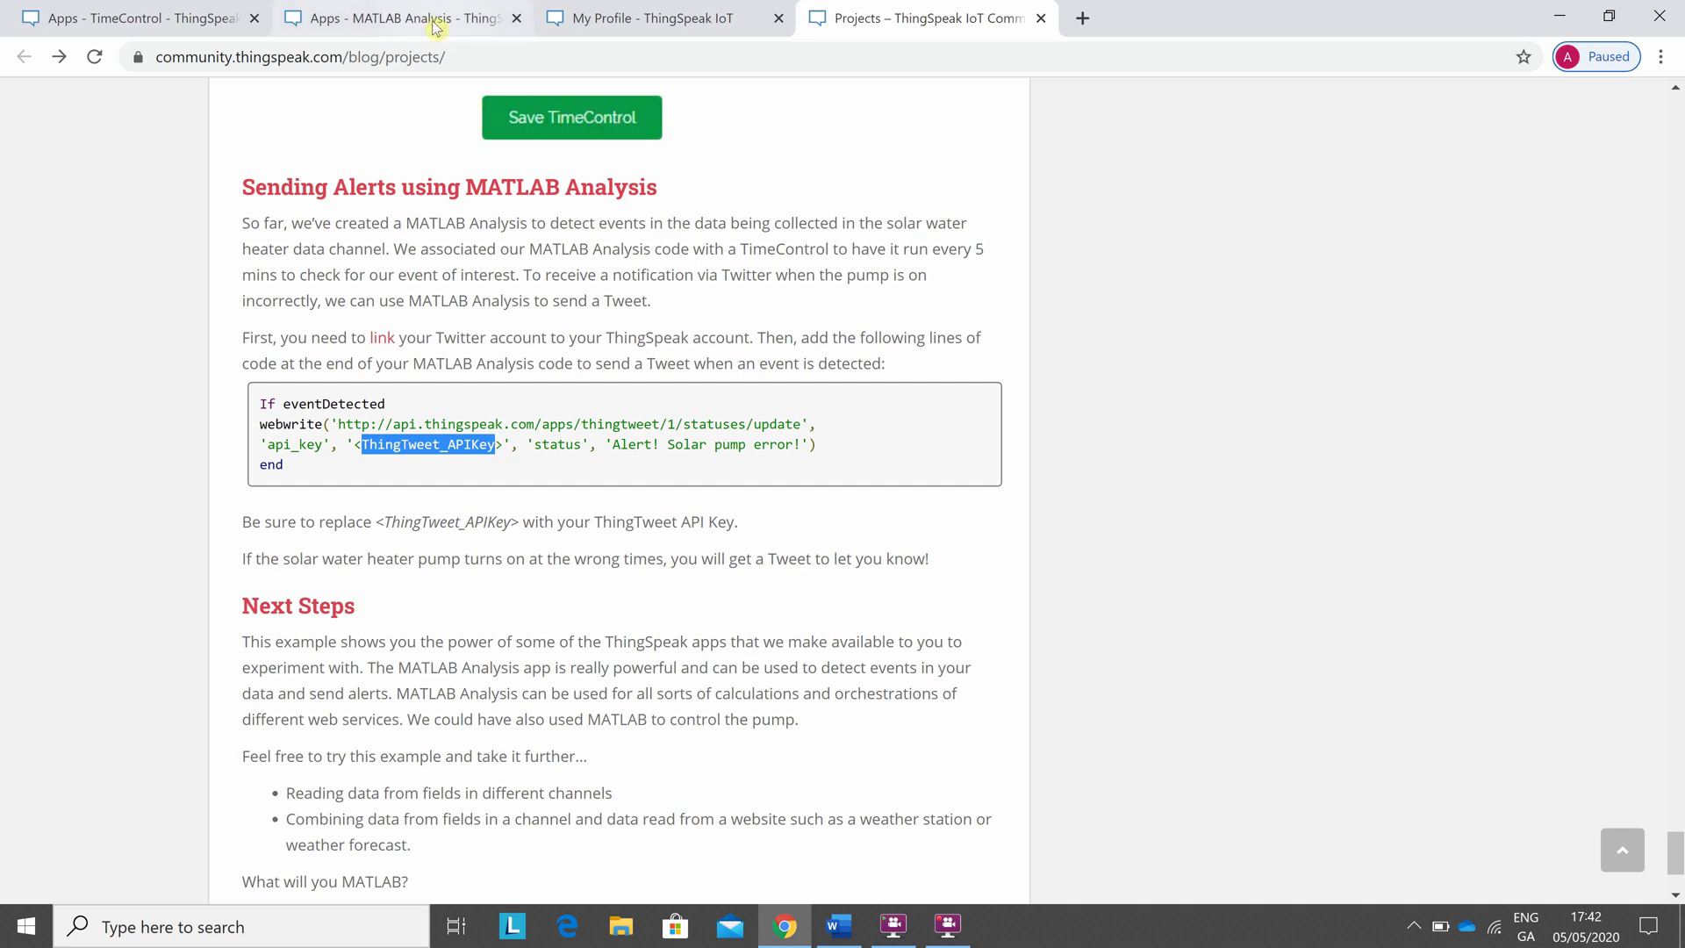
pyautogui.click(568, 16)
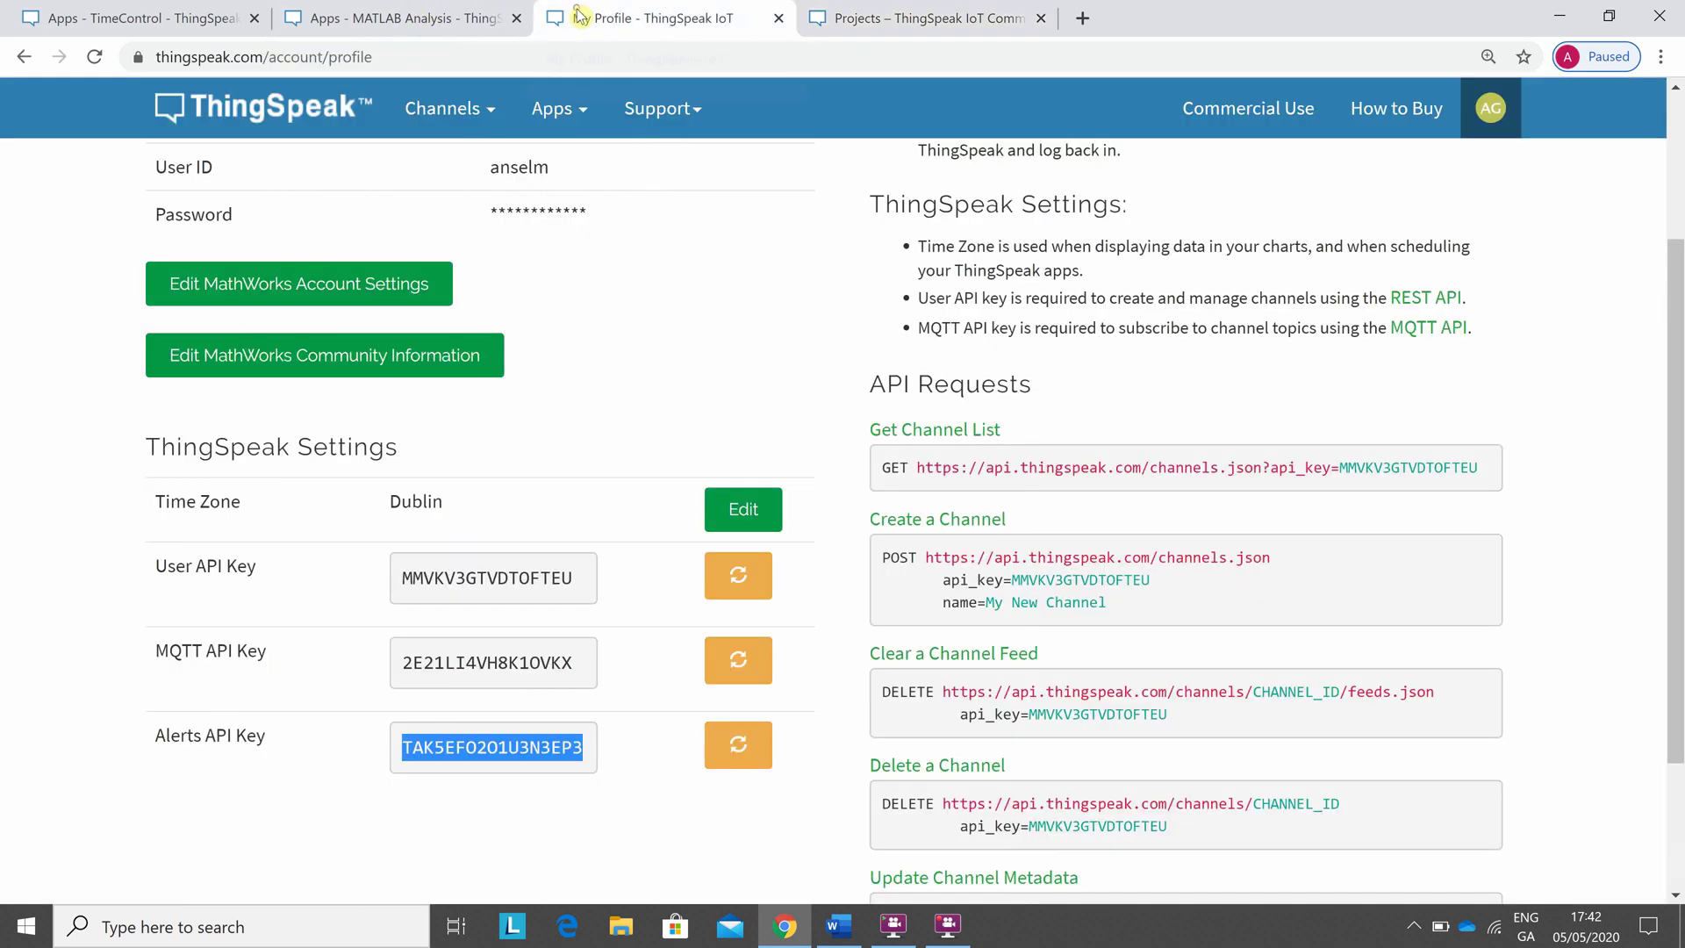
# Select the account's Alerts API Key value and return to the MATLAB Analysis editor
pyautogui.click(1503, 133)
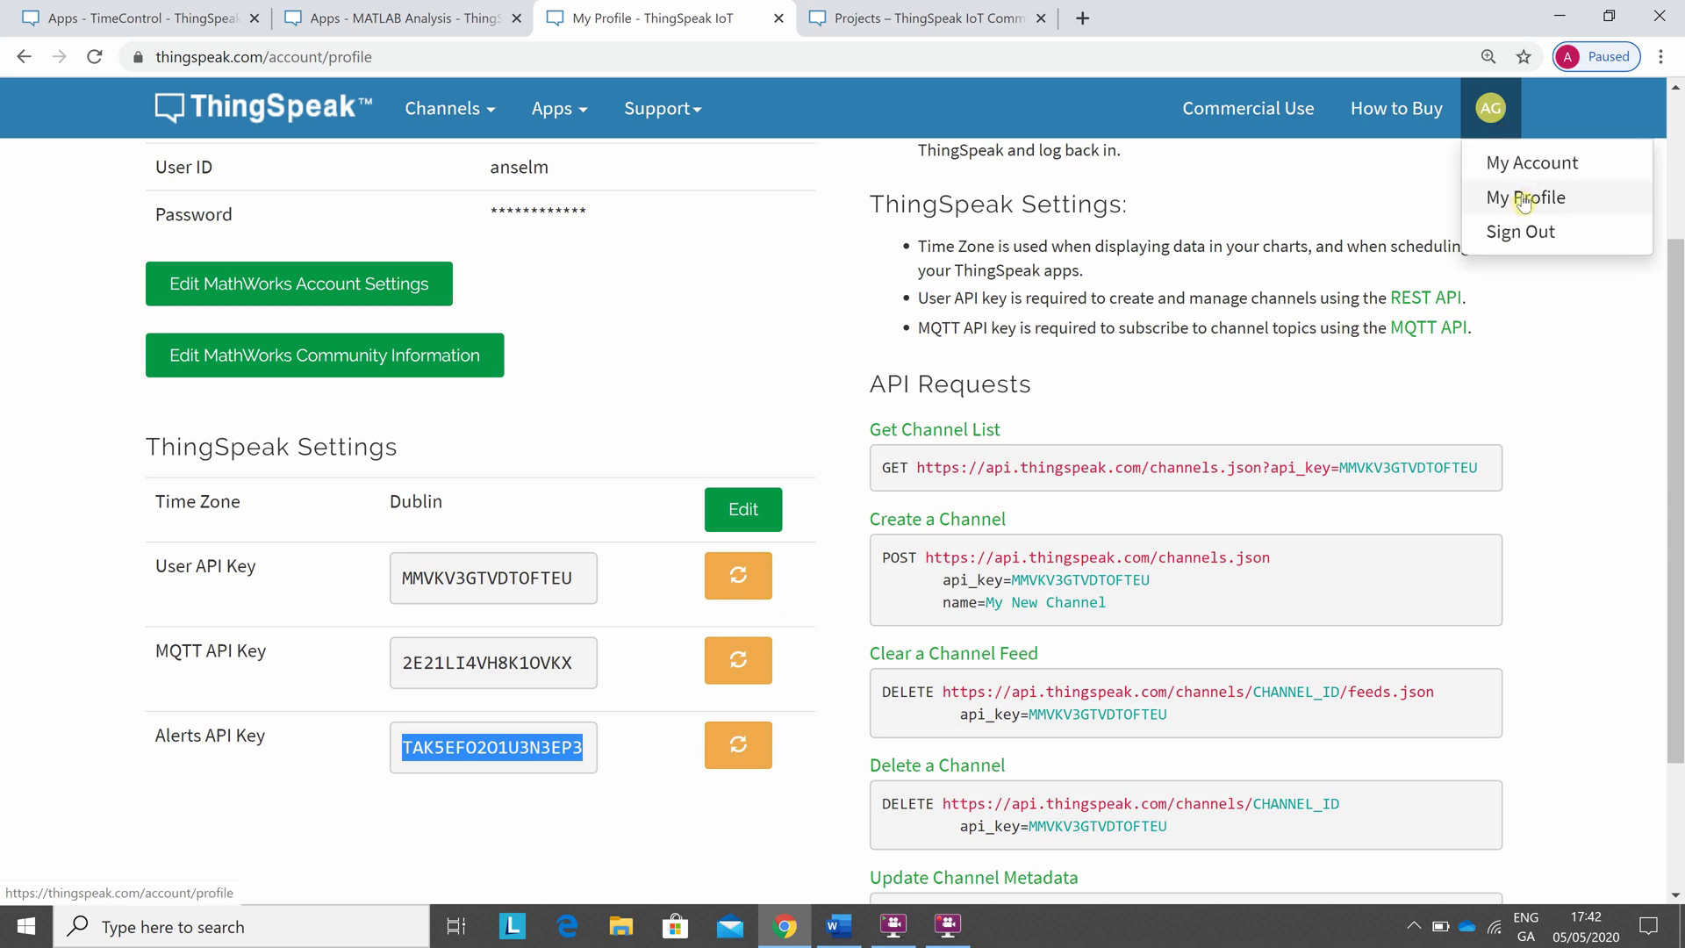
pyautogui.click(744, 326)
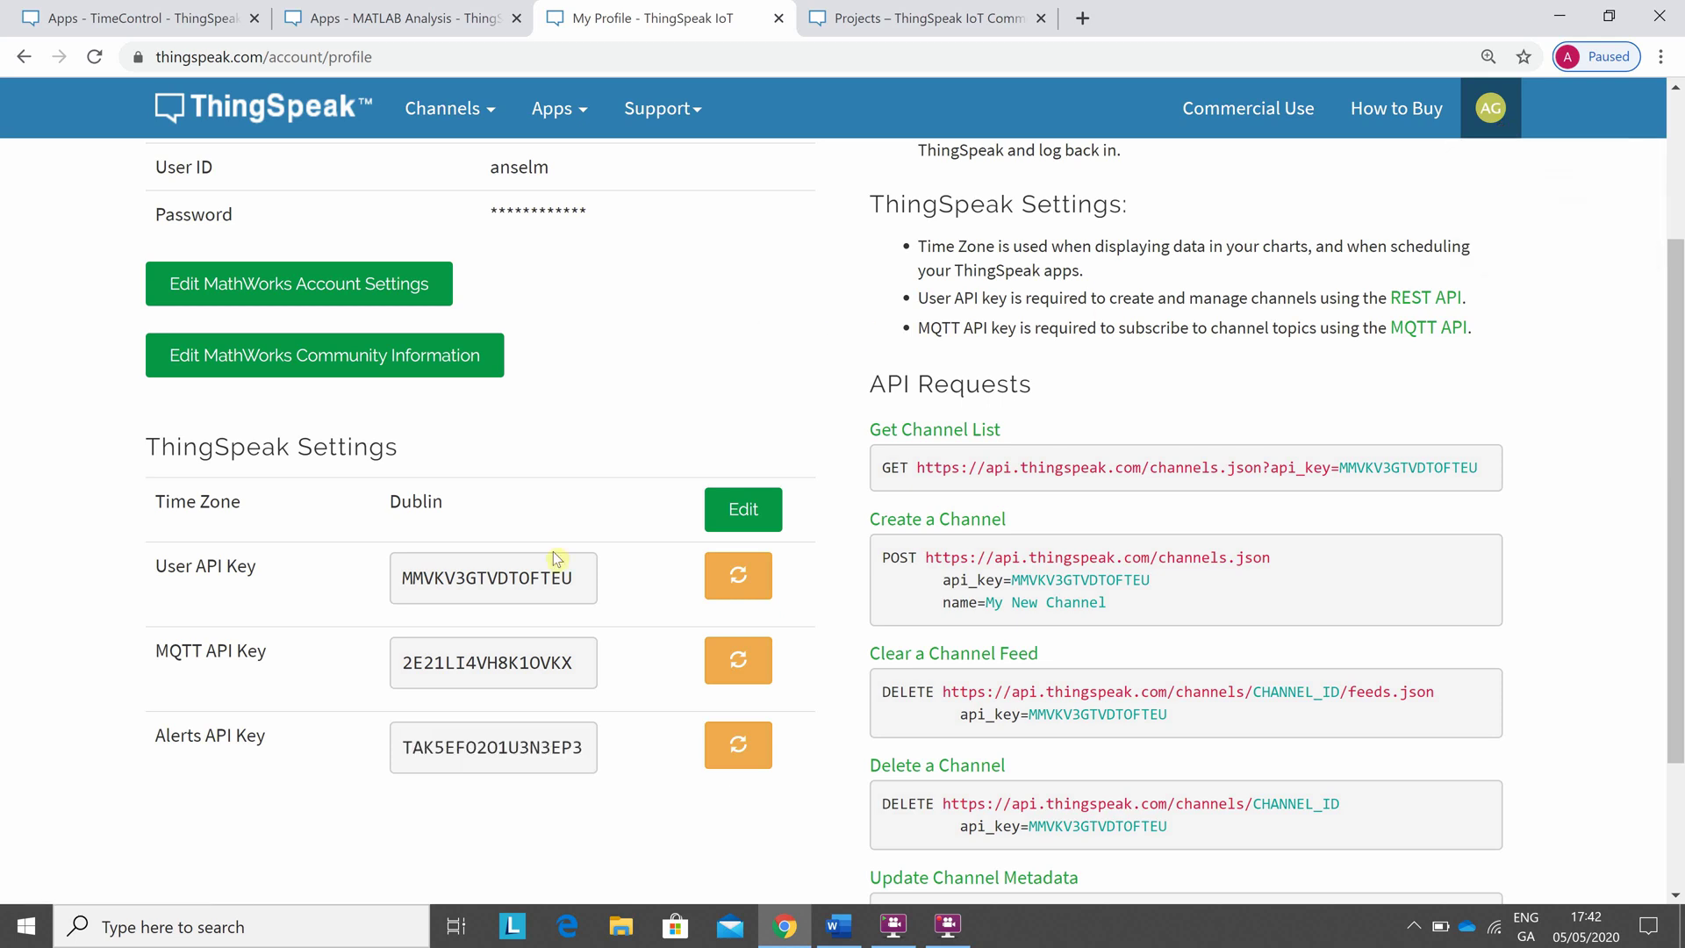
pyautogui.moveTo(402, 747); pyautogui.dragTo(593, 762)
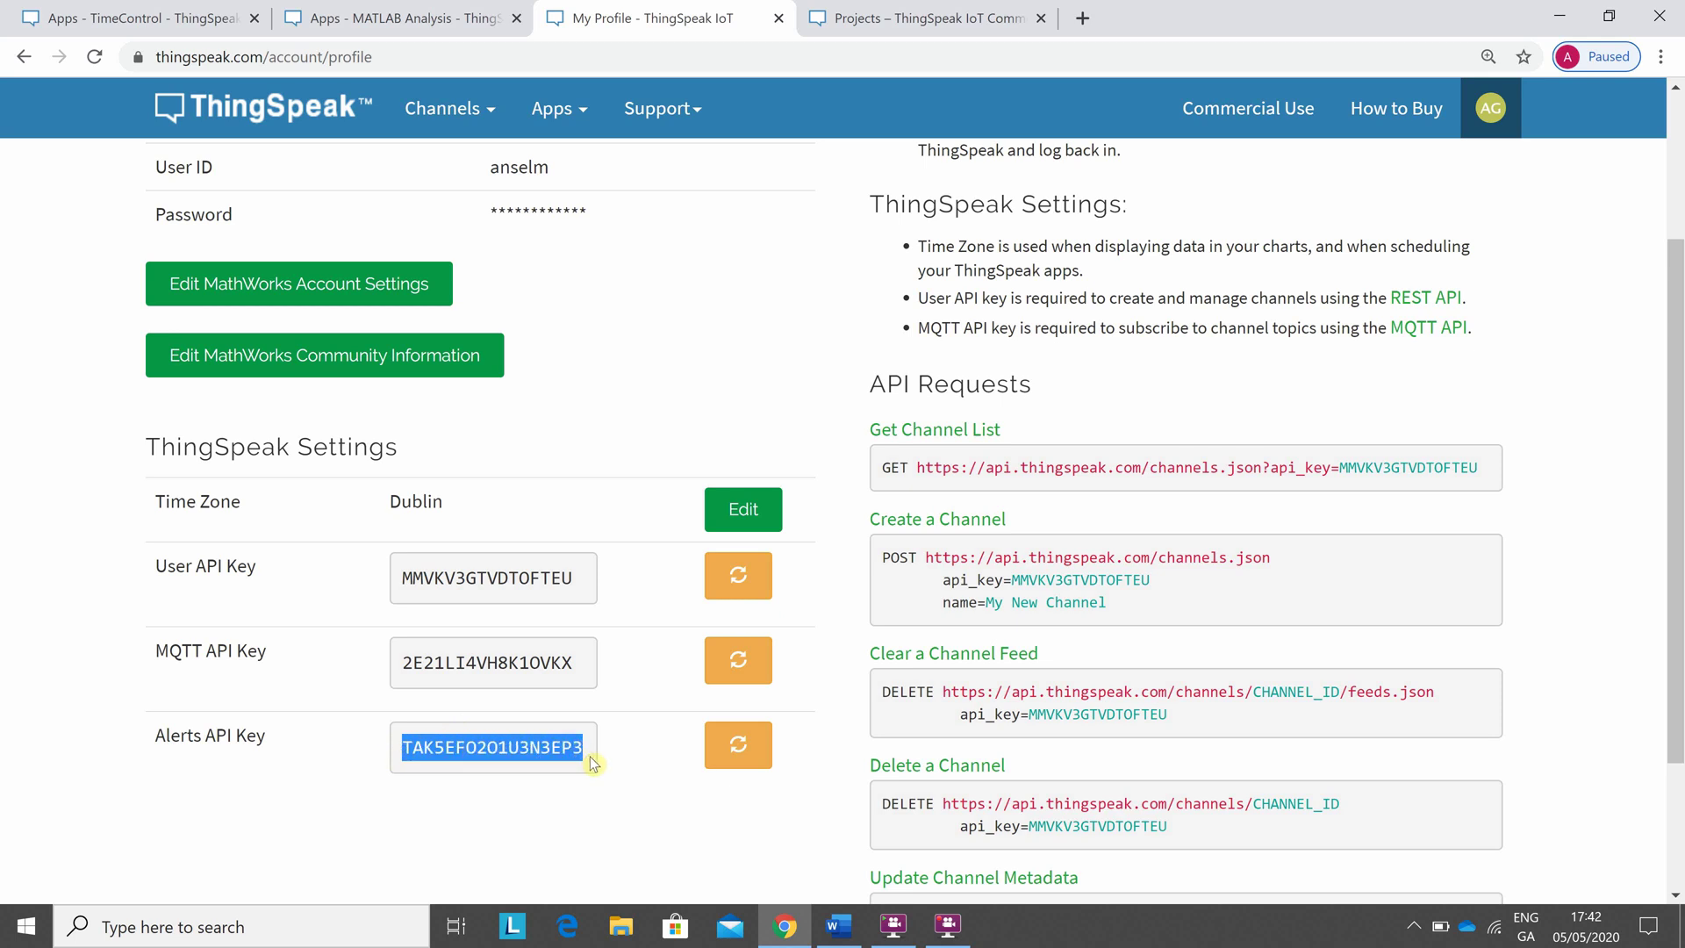
pyautogui.click(395, 26)
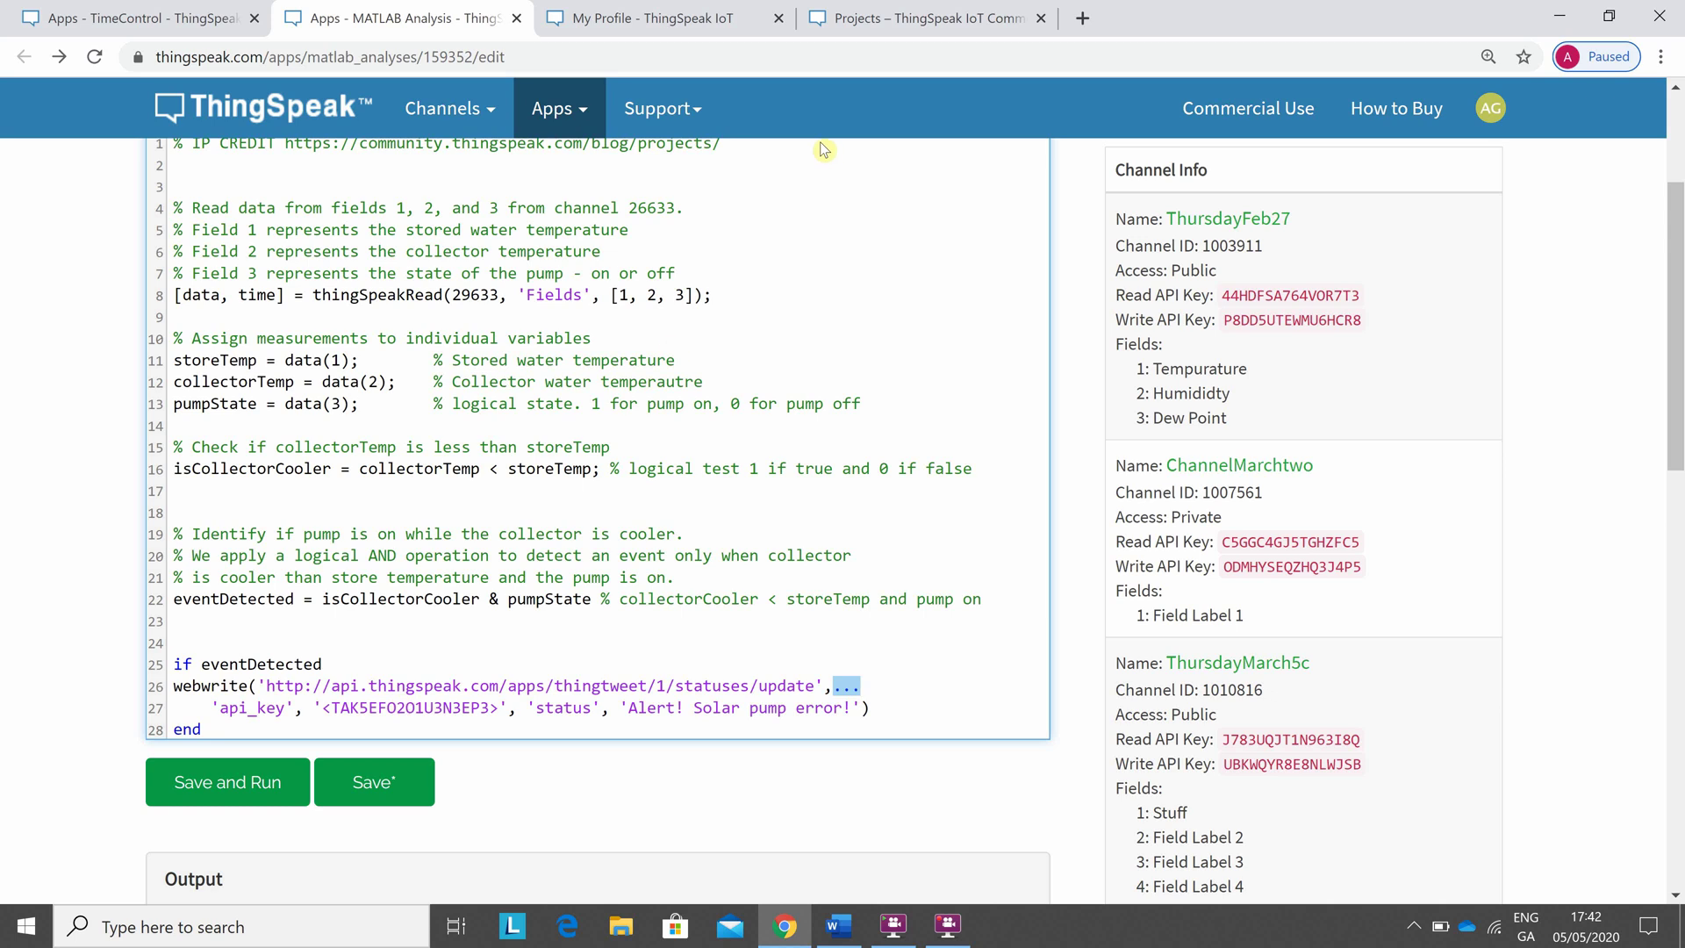
pyautogui.click(888, 15)
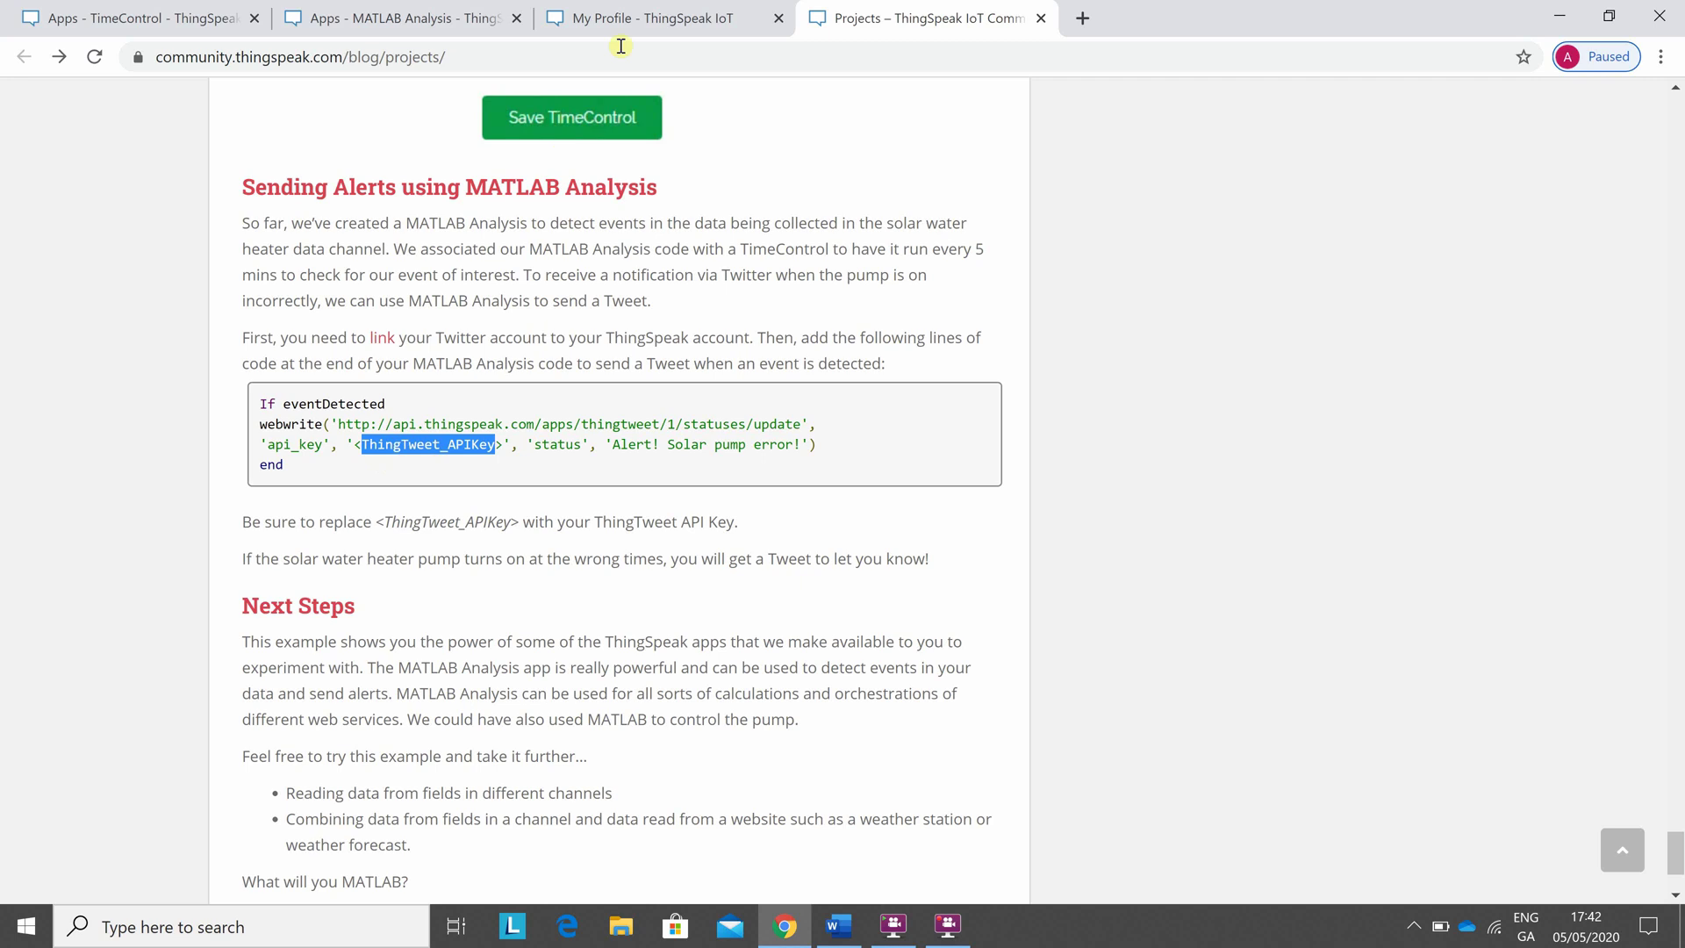
pyautogui.click(645, 20)
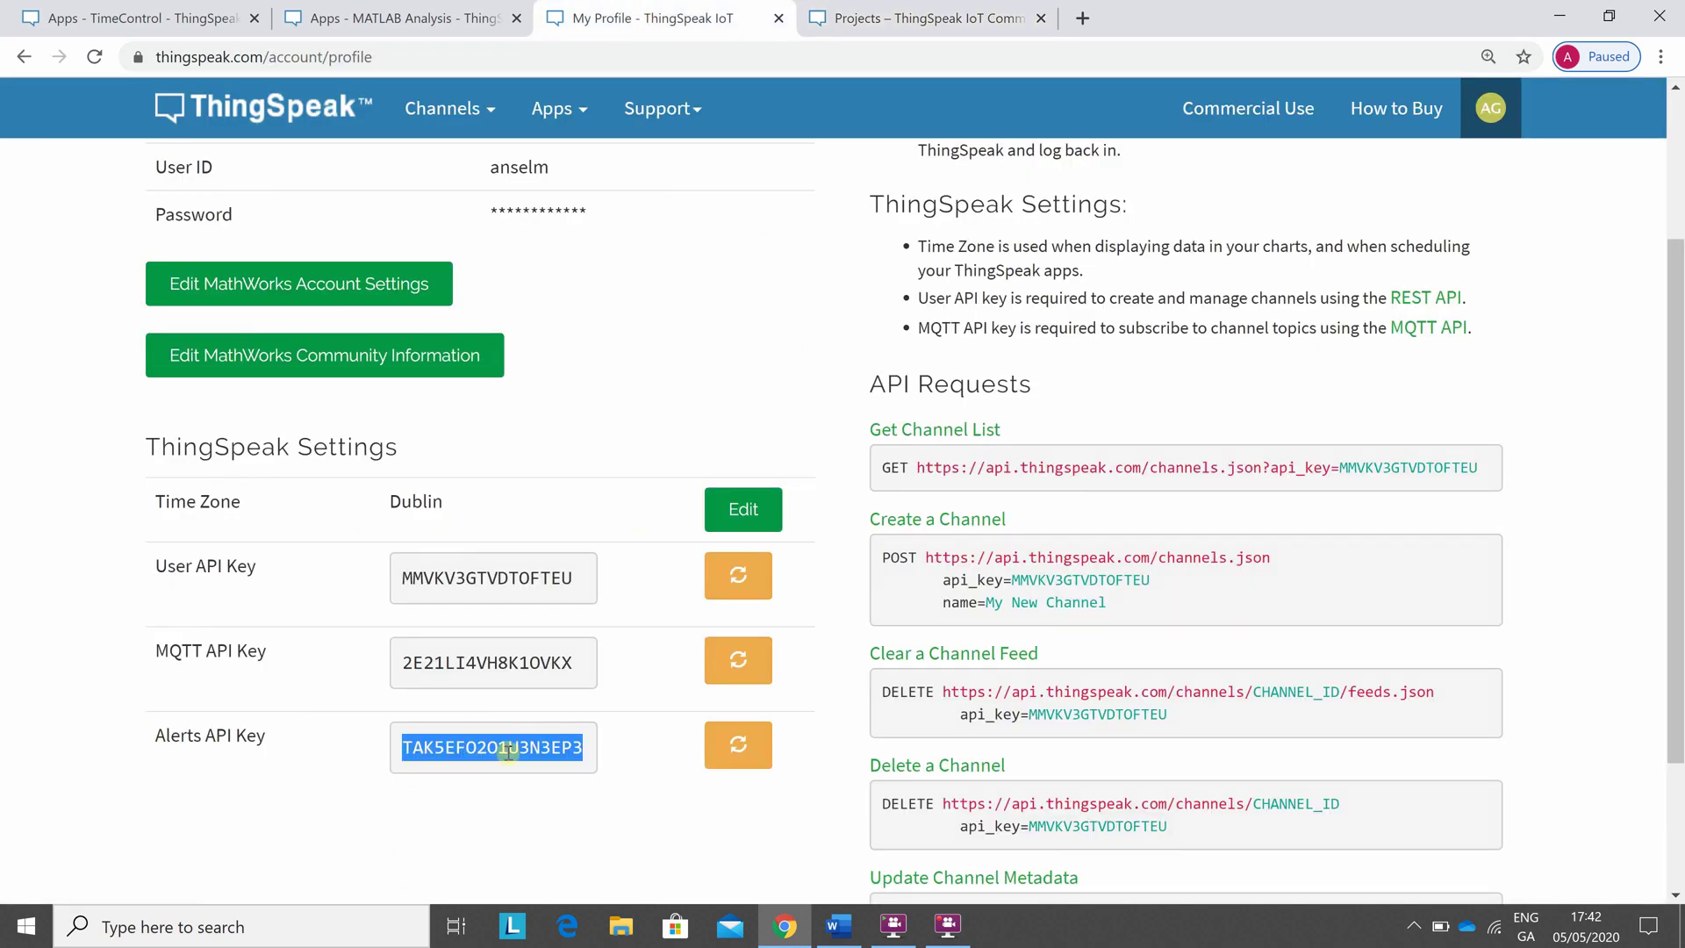
pyautogui.click(373, 18)
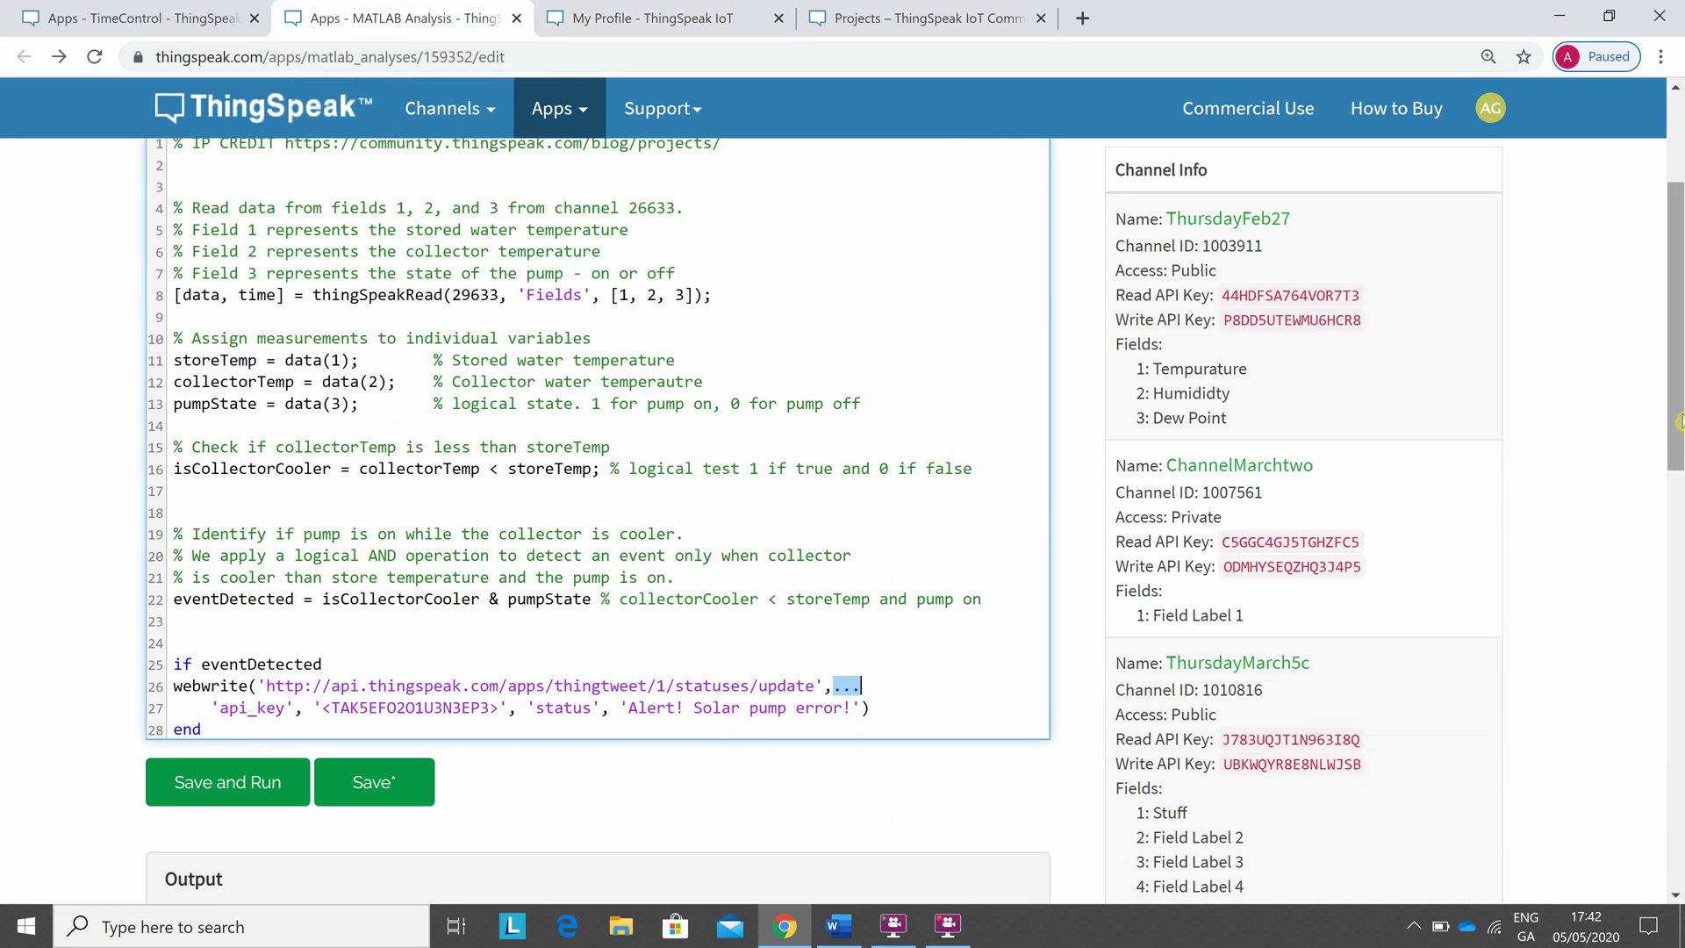
# Clear the previous output, then save and run the analysis, returning eventDetected 0
pyautogui.scroll(-3, 1678, 422)
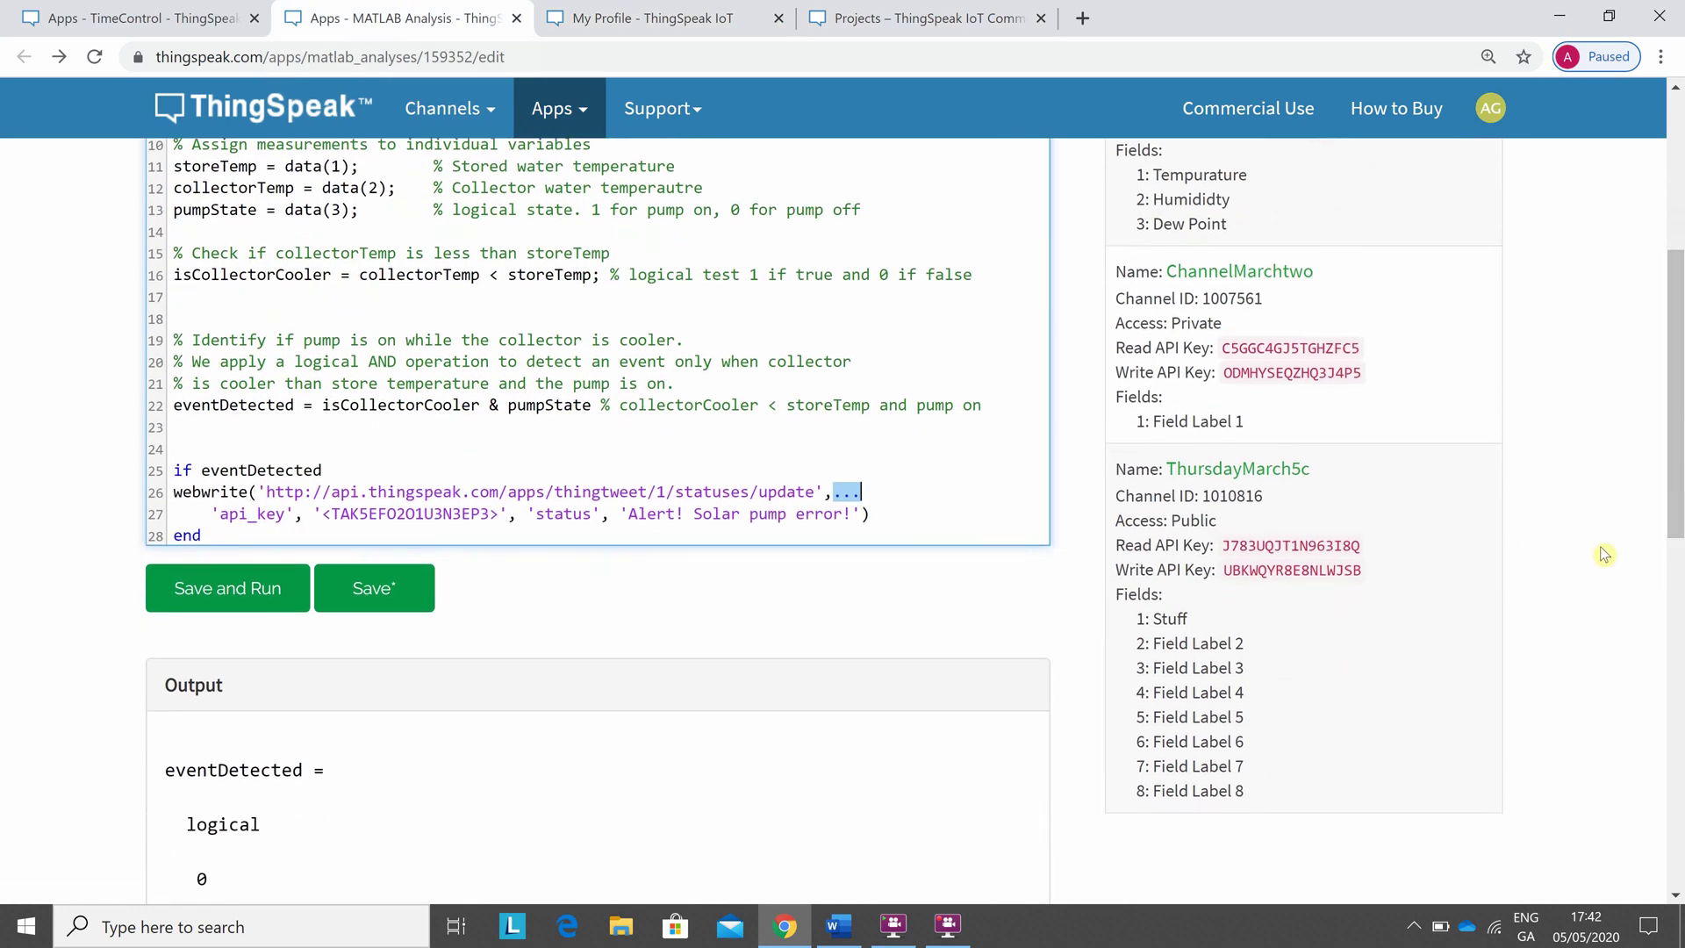
pyautogui.scroll(-4, 1678, 561)
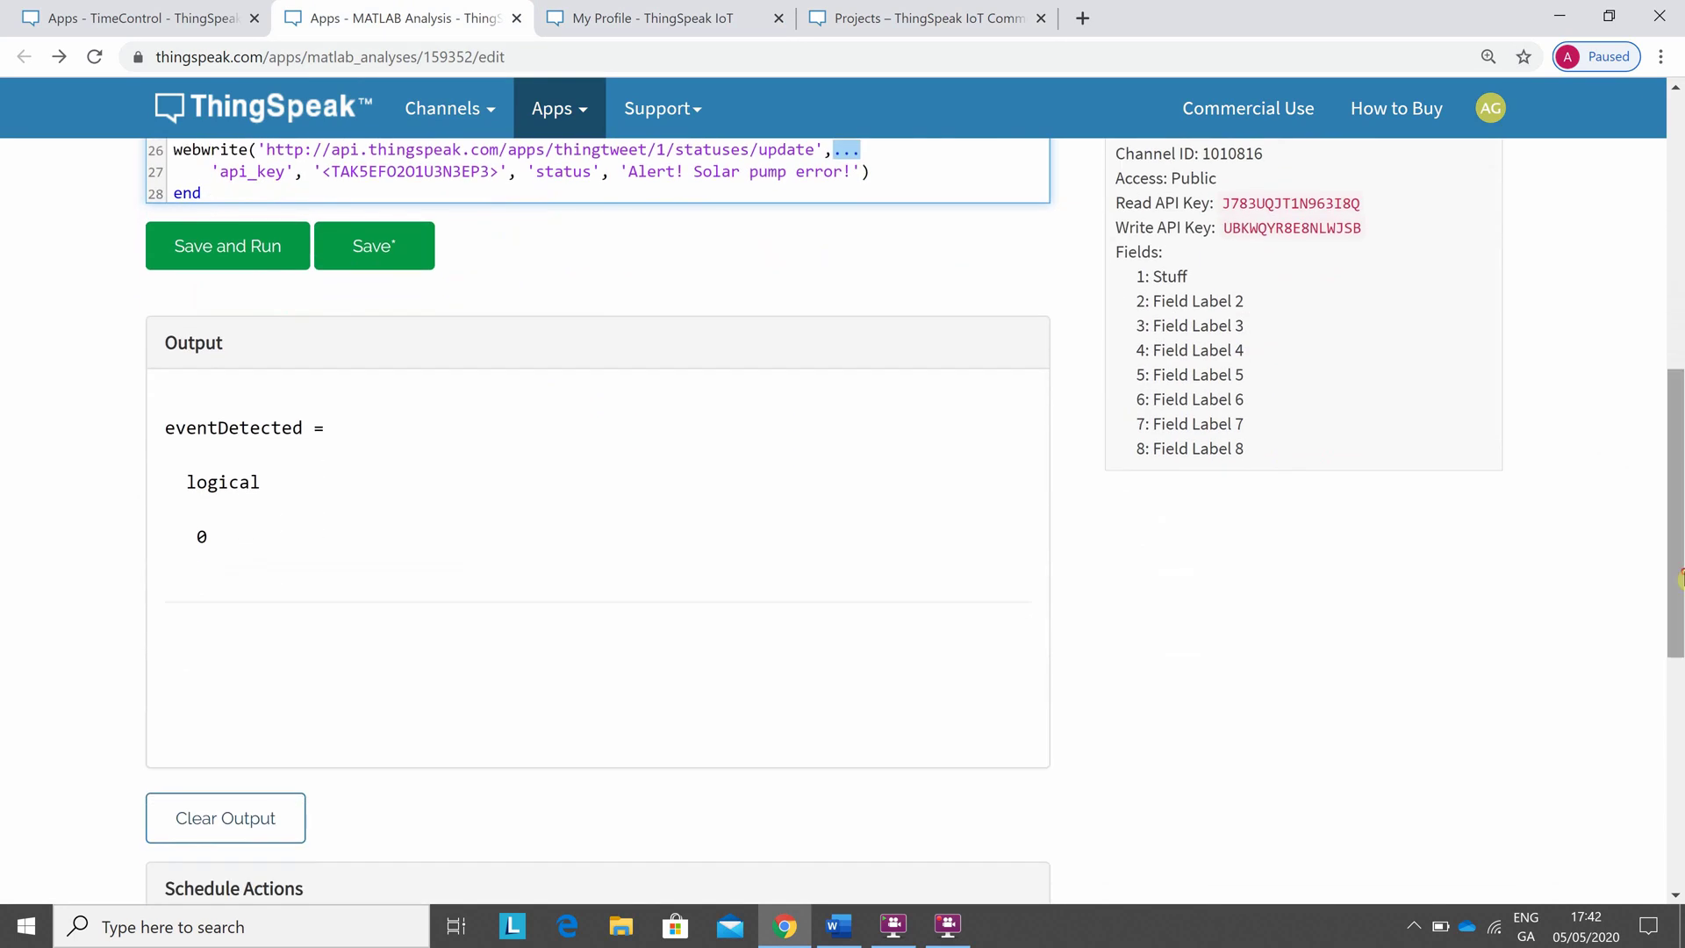
pyautogui.click(220, 814)
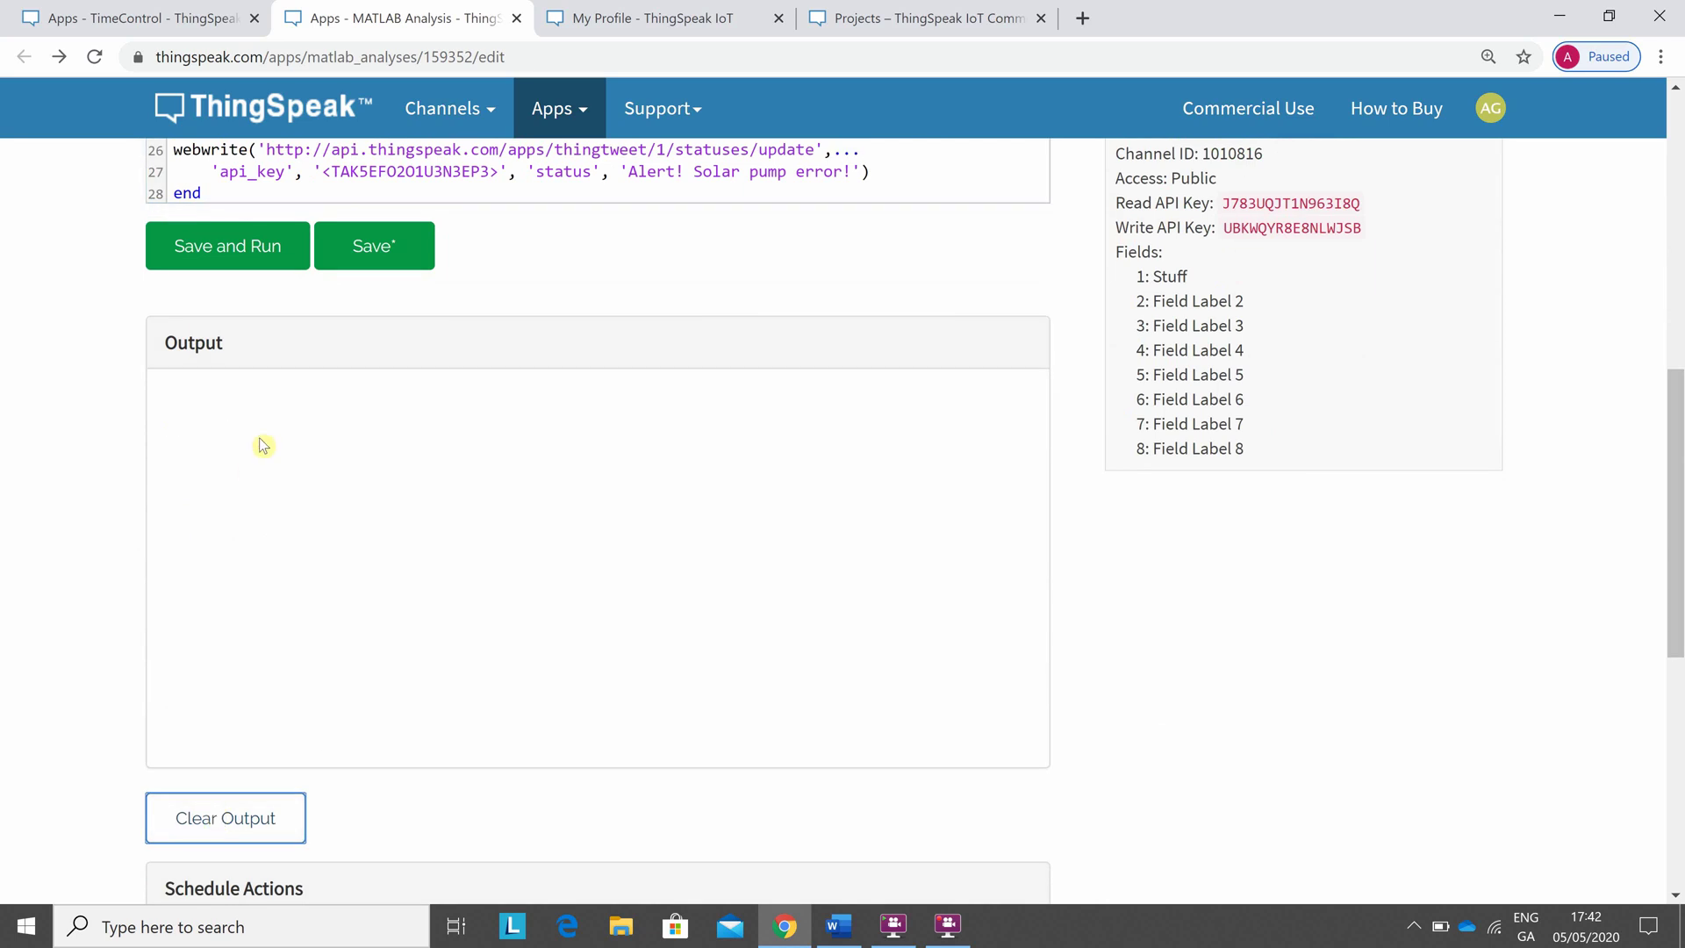
pyautogui.click(235, 257)
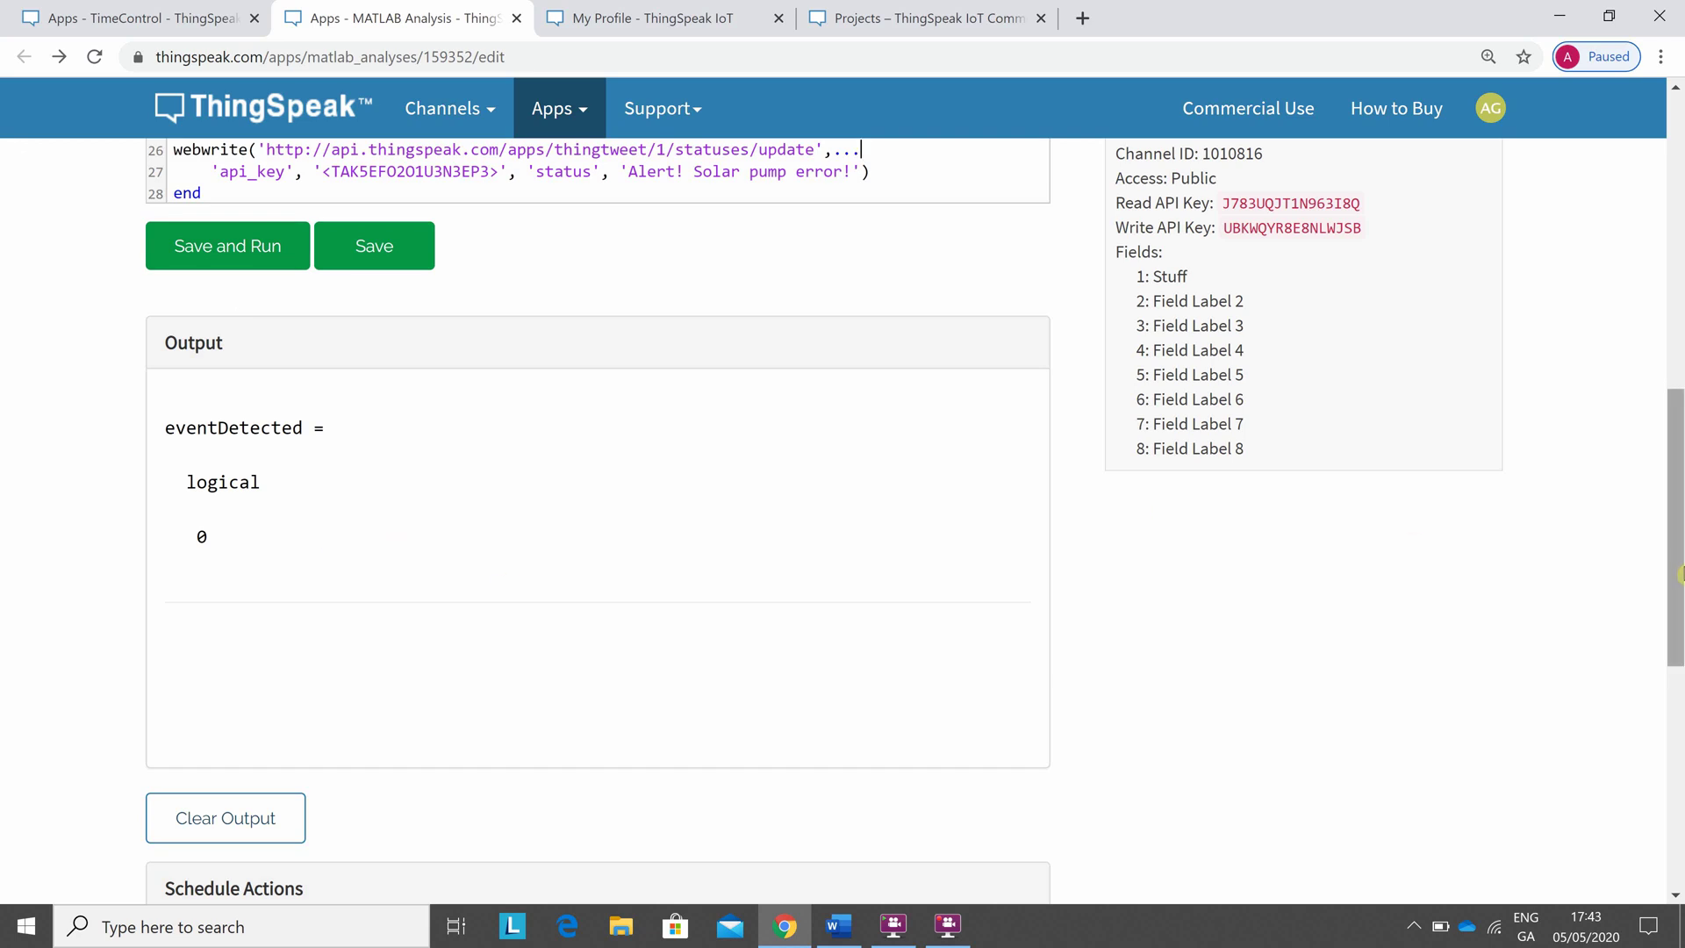
# Go to the TimeControl app from the Apps menu
pyautogui.moveTo(1677, 575); pyautogui.dragTo(1678, 421)
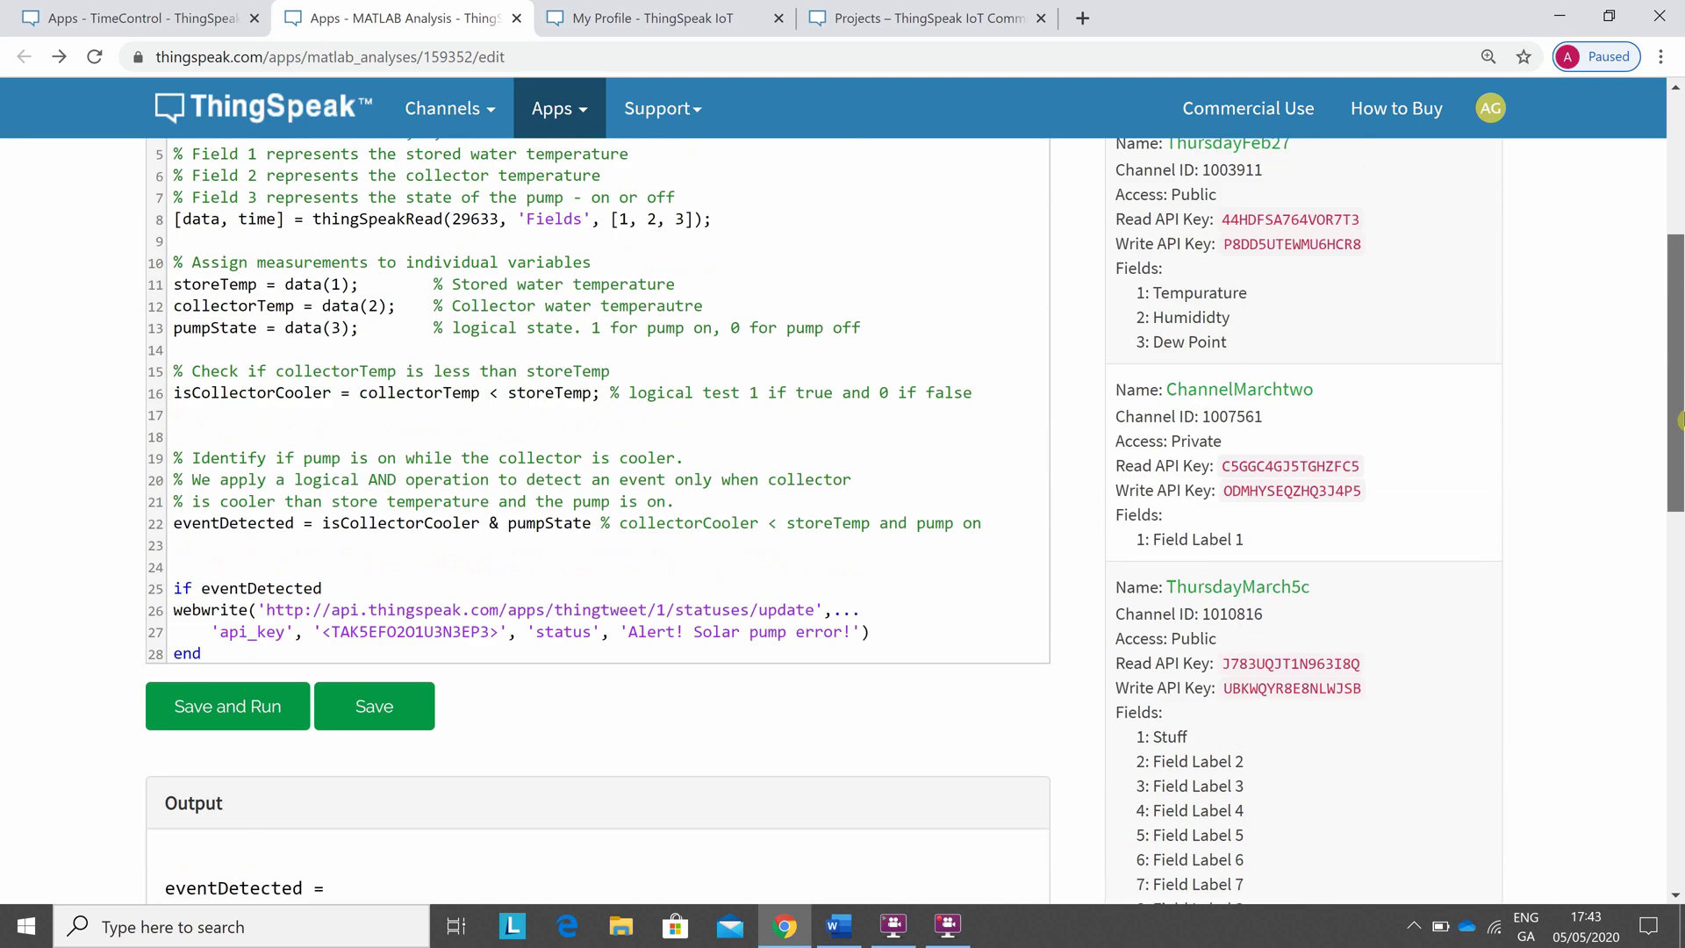
pyautogui.click(559, 125)
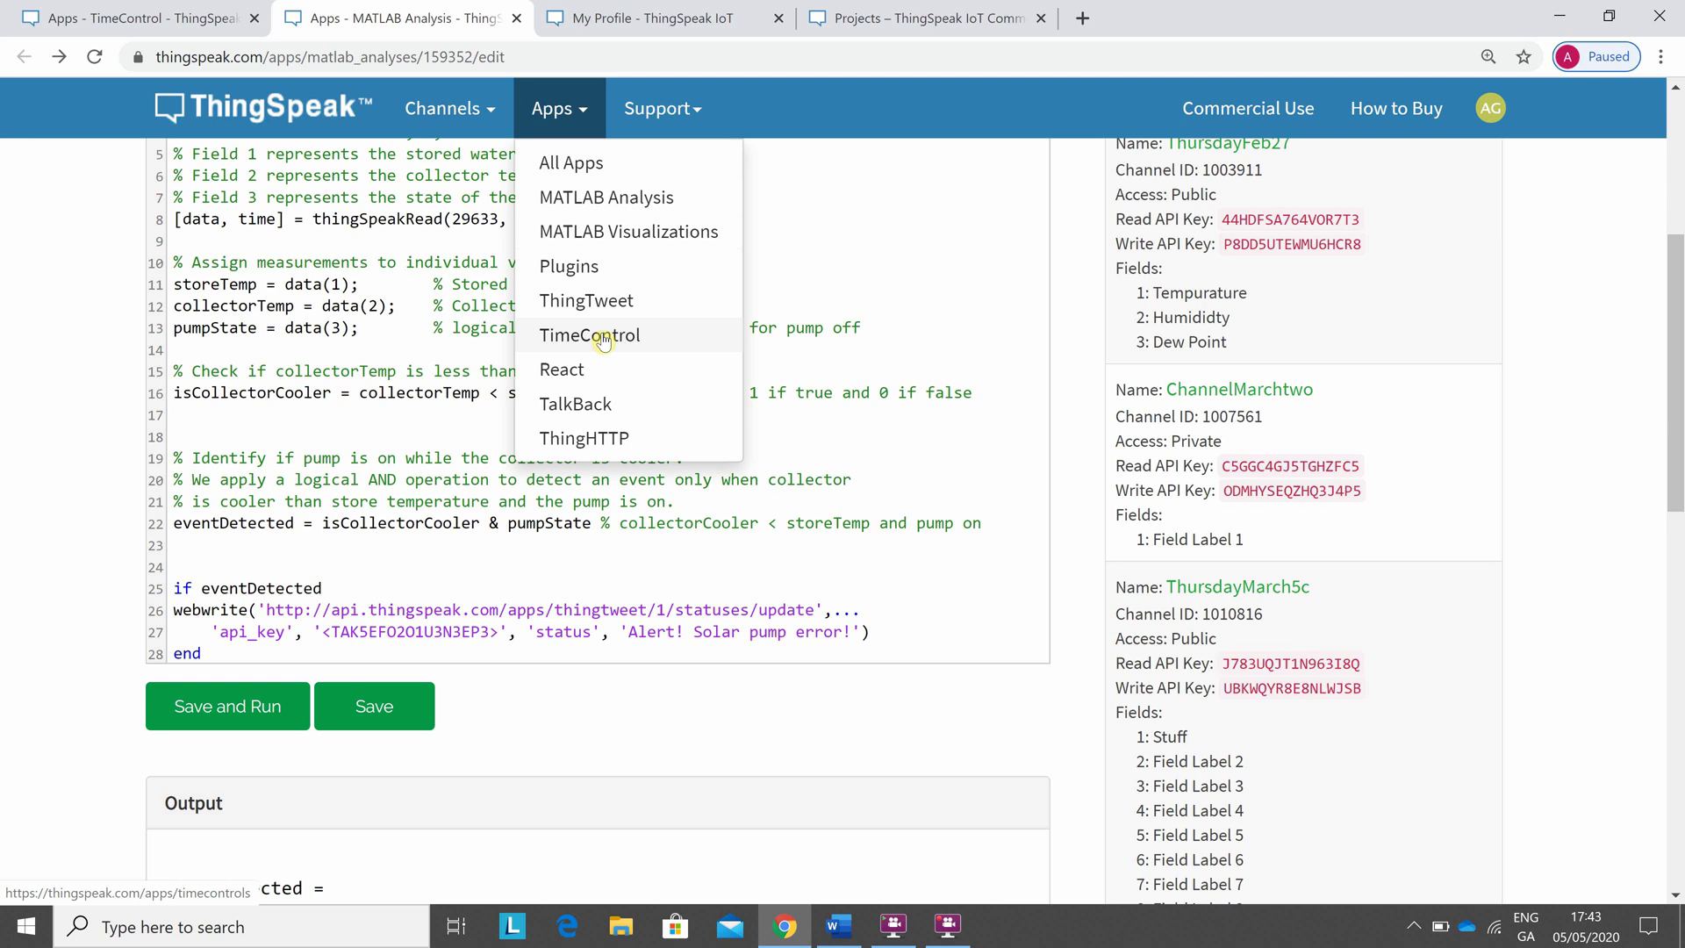
pyautogui.click(602, 339)
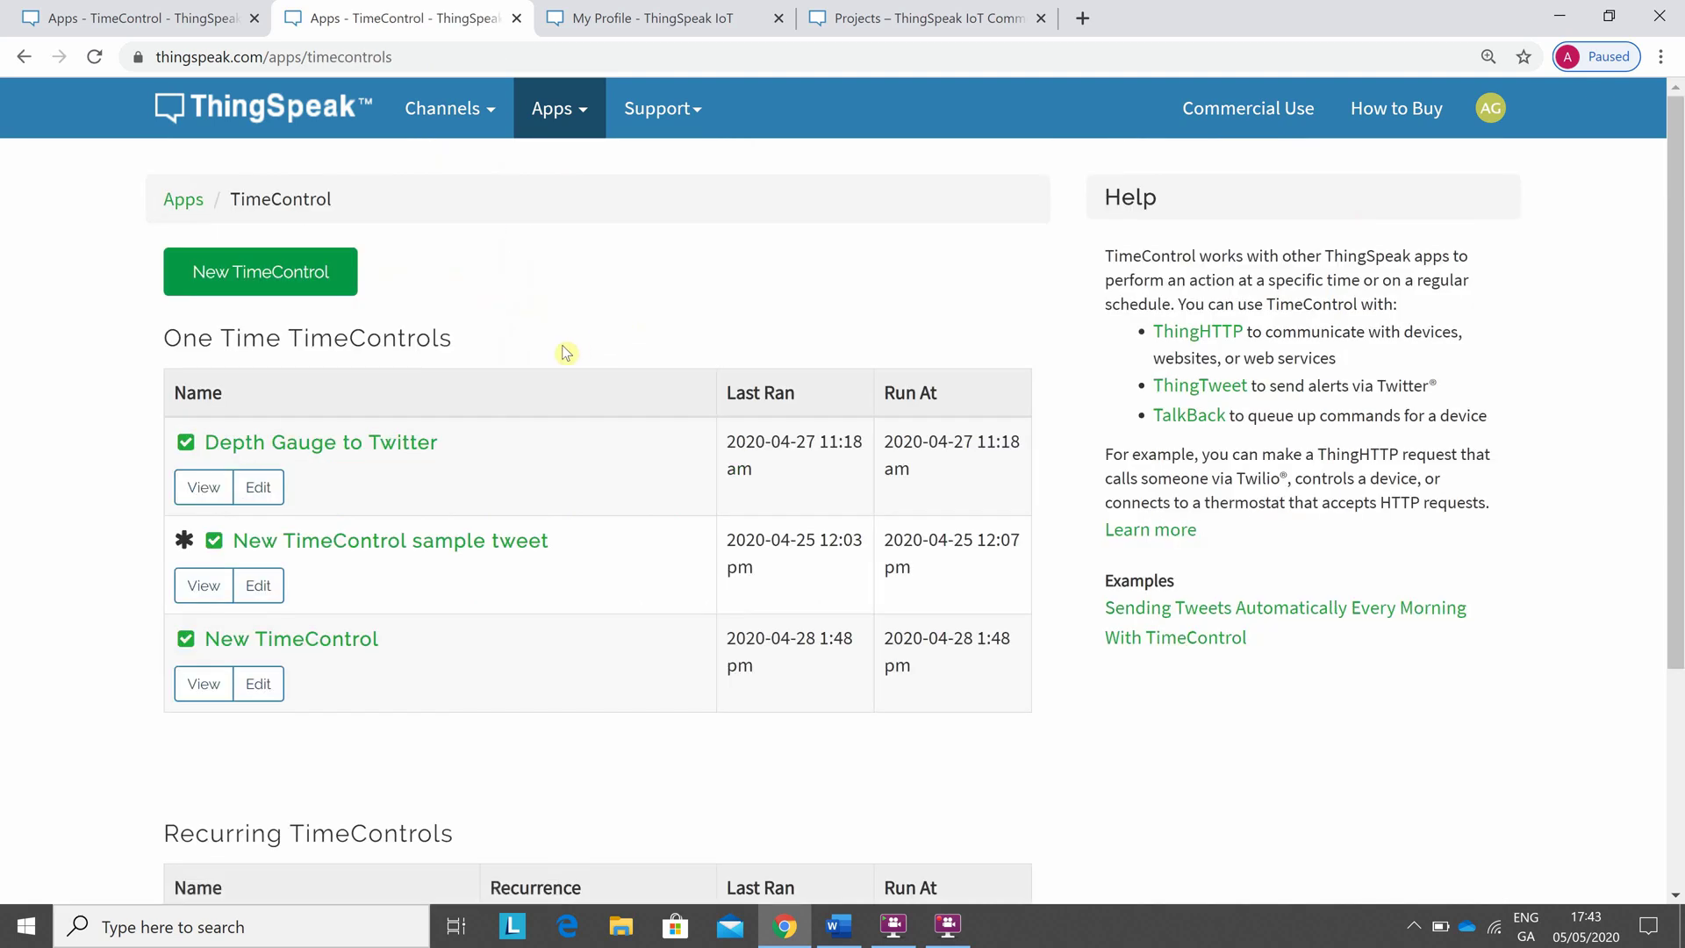
# Create recurring TimeControl 'Solar Panel Alert' running Reacting to Events every 10 minutes
pyautogui.click(291, 277)
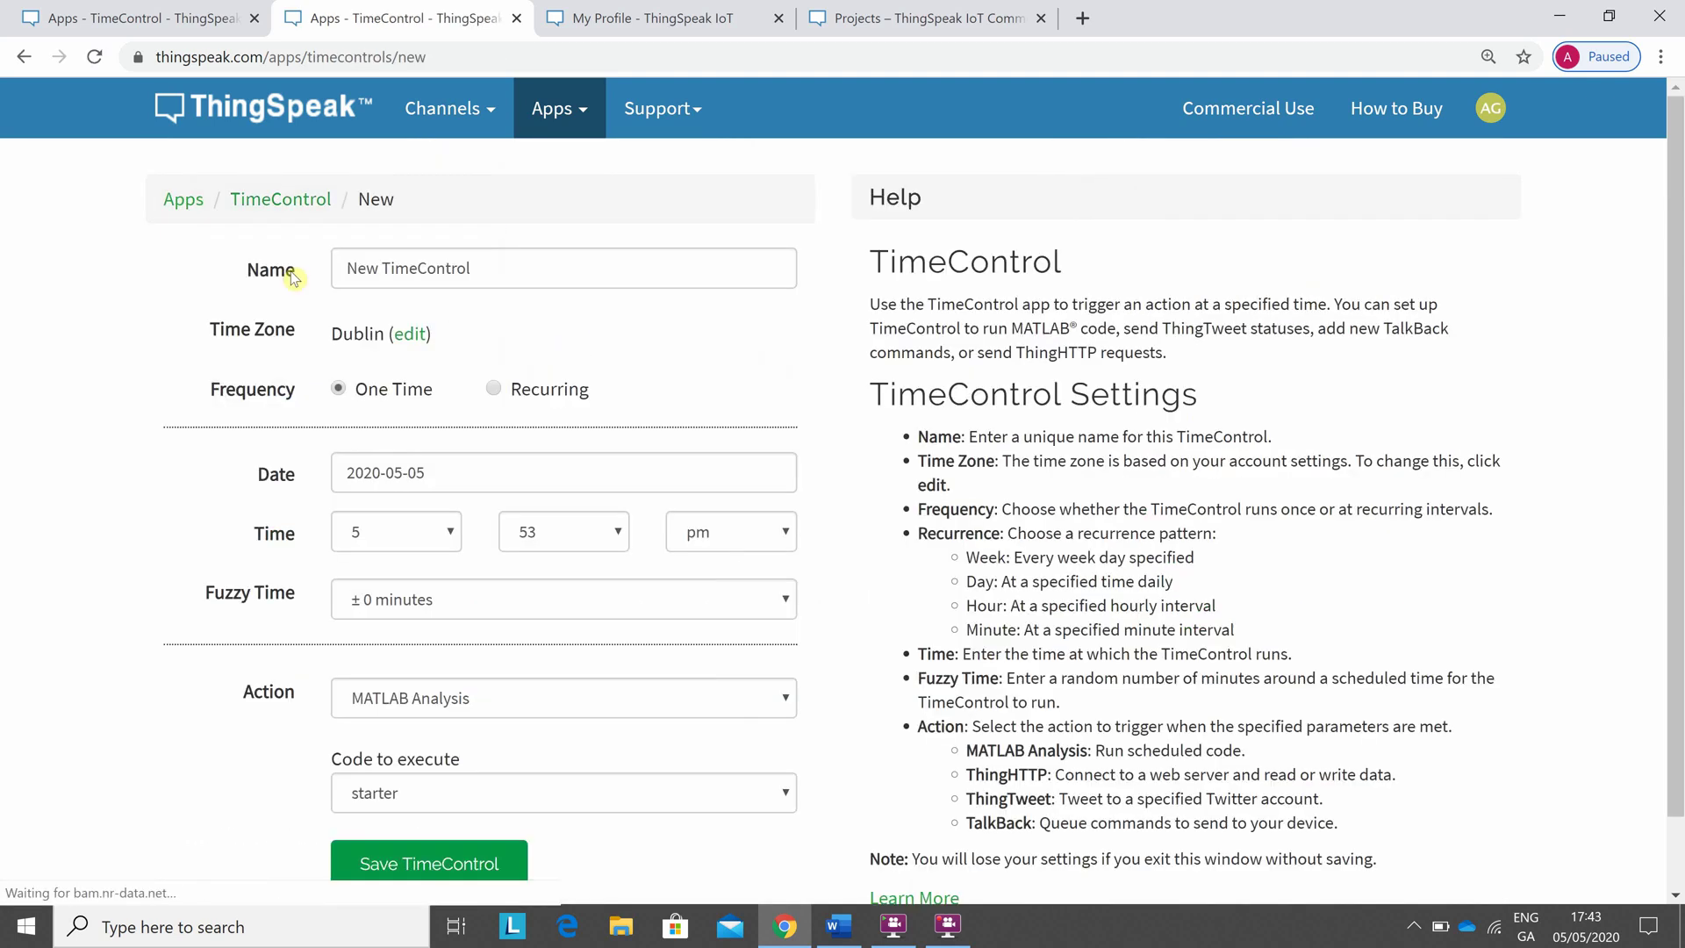
pyautogui.tripleClick(478, 272)
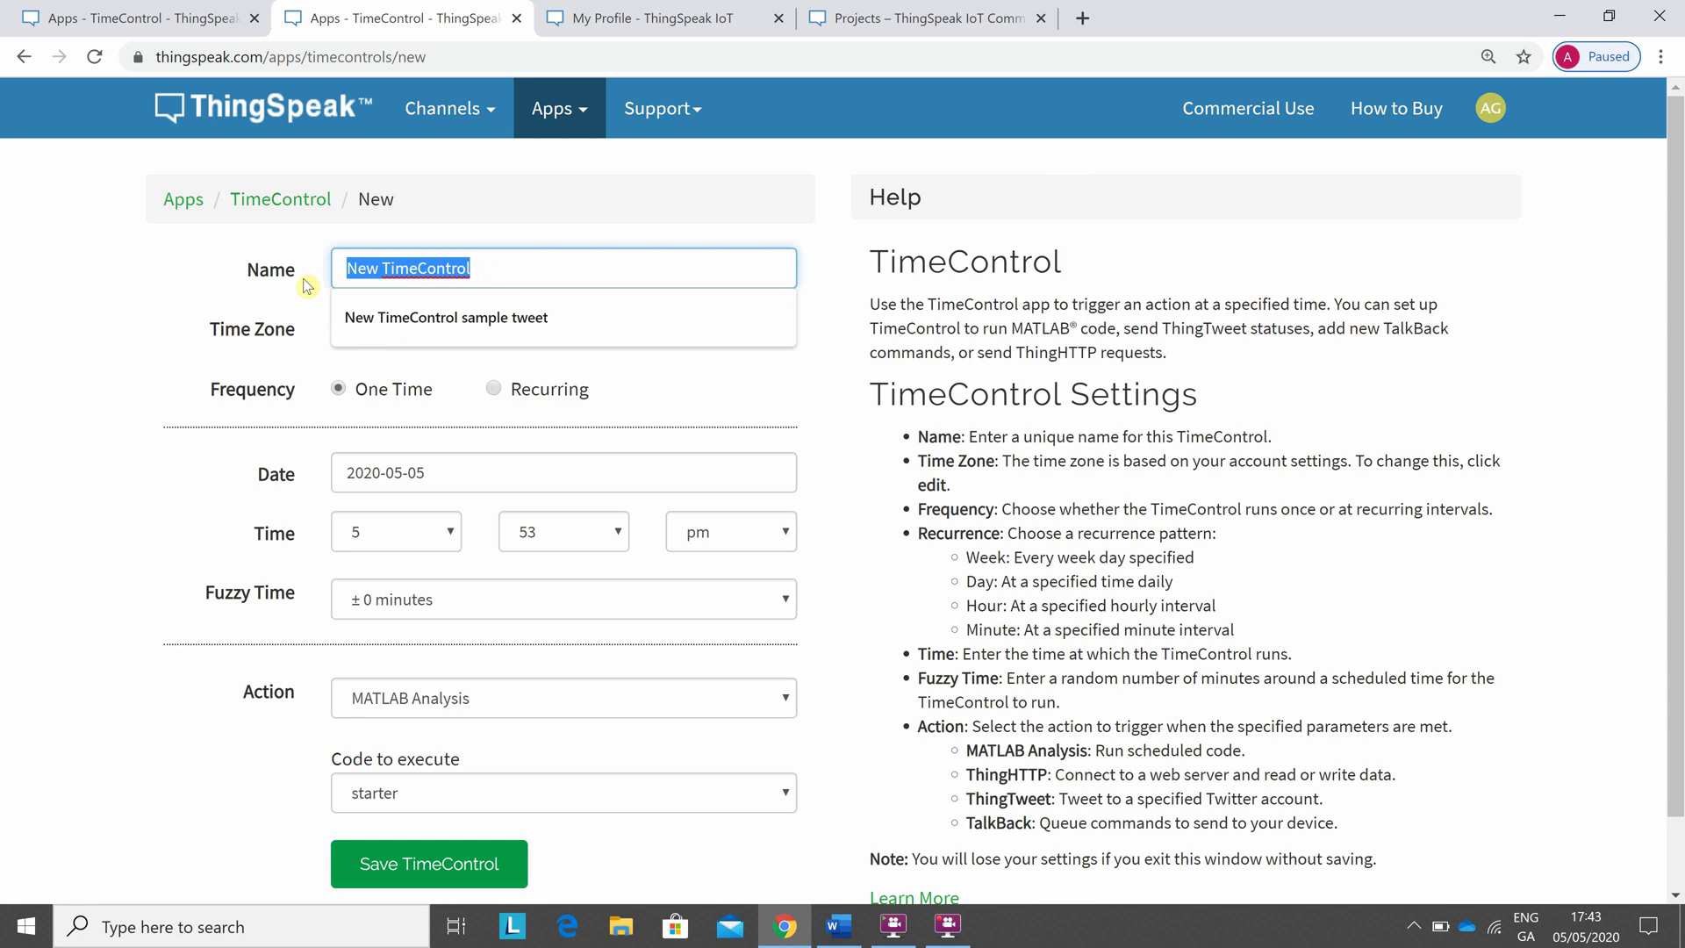
pyautogui.write('Solar')
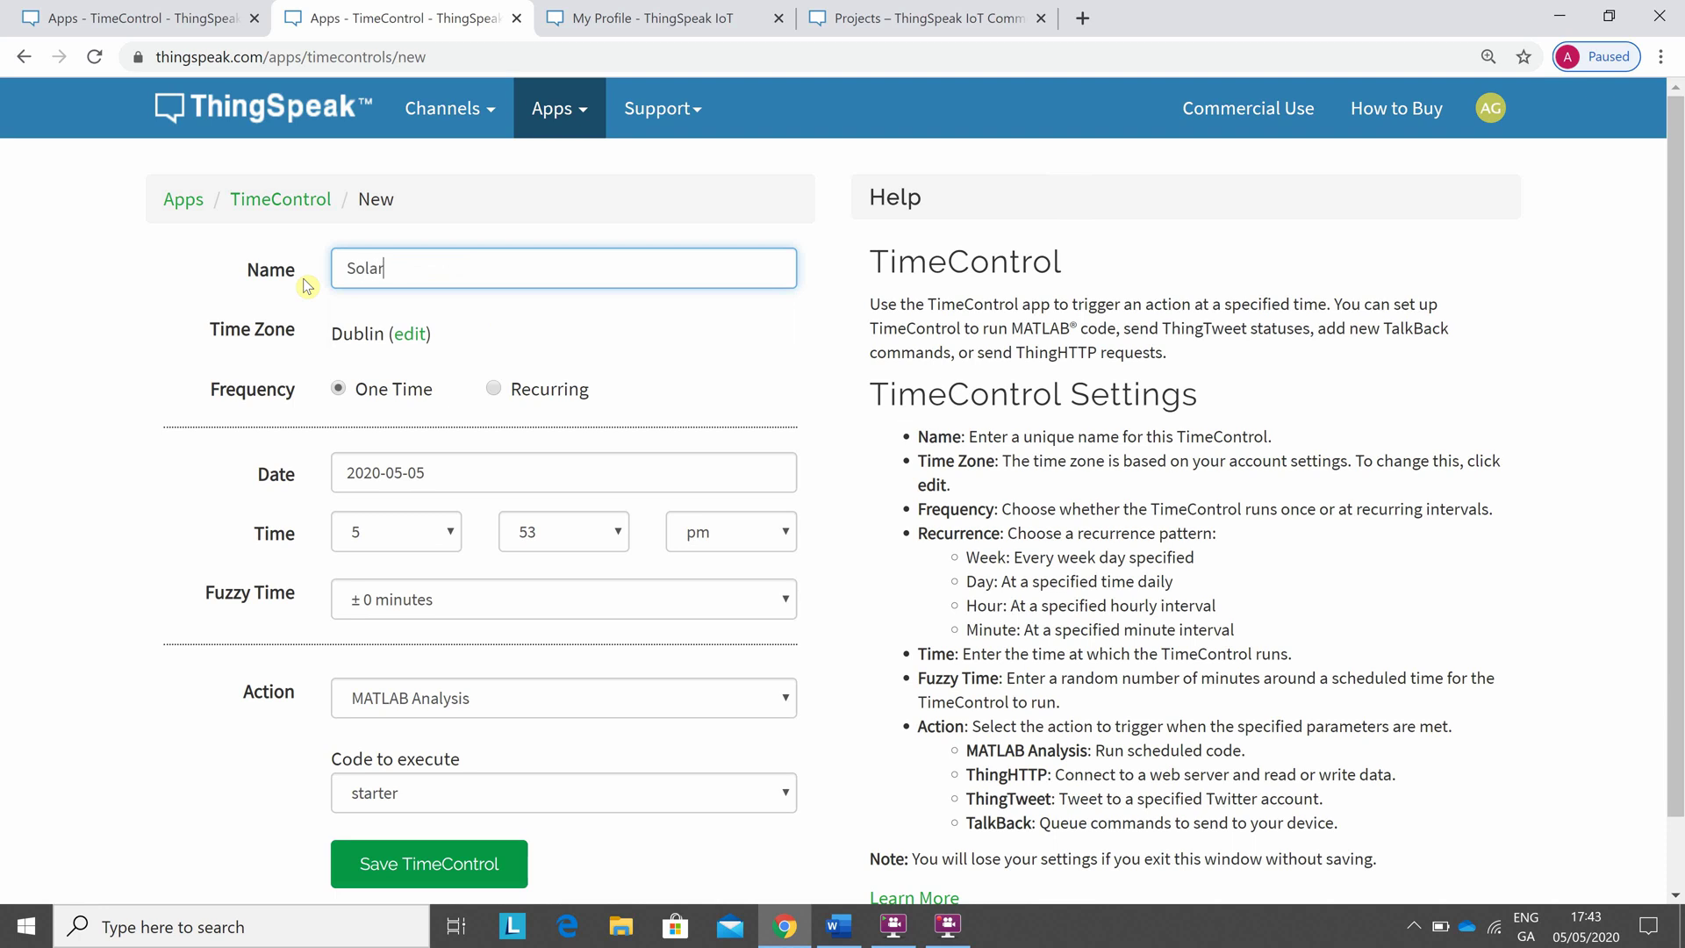
pyautogui.write(' Panel Alert')
pyautogui.click(496, 392)
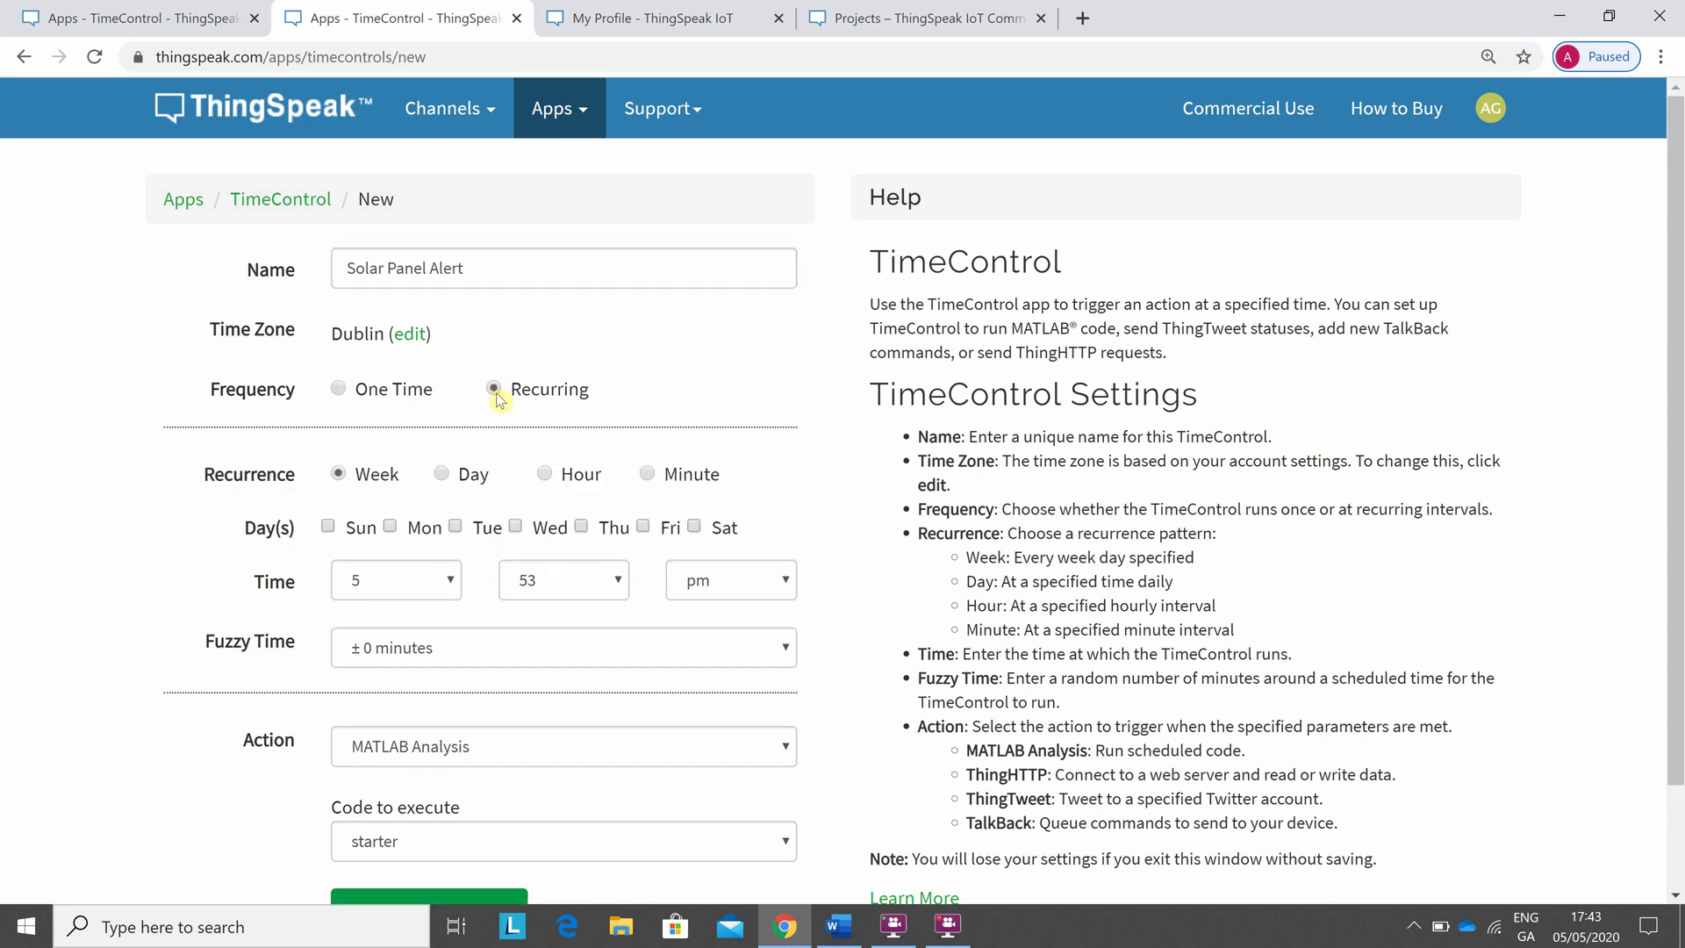
pyautogui.click(649, 476)
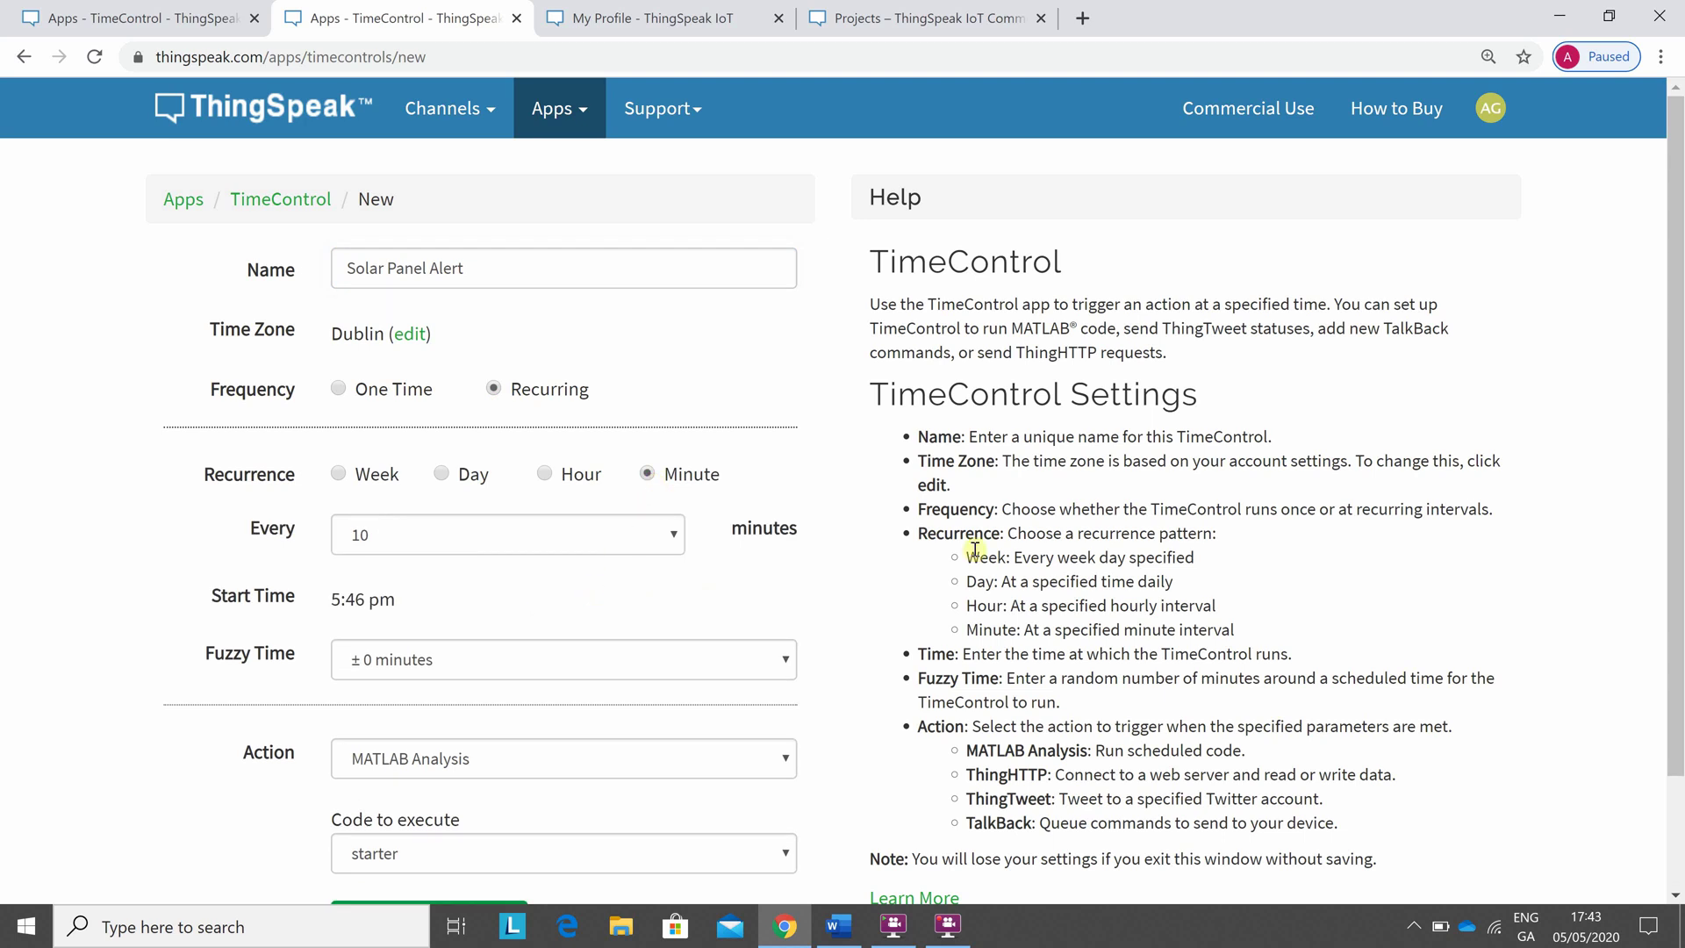
pyautogui.moveTo(1676, 298); pyautogui.dragTo(1679, 393)
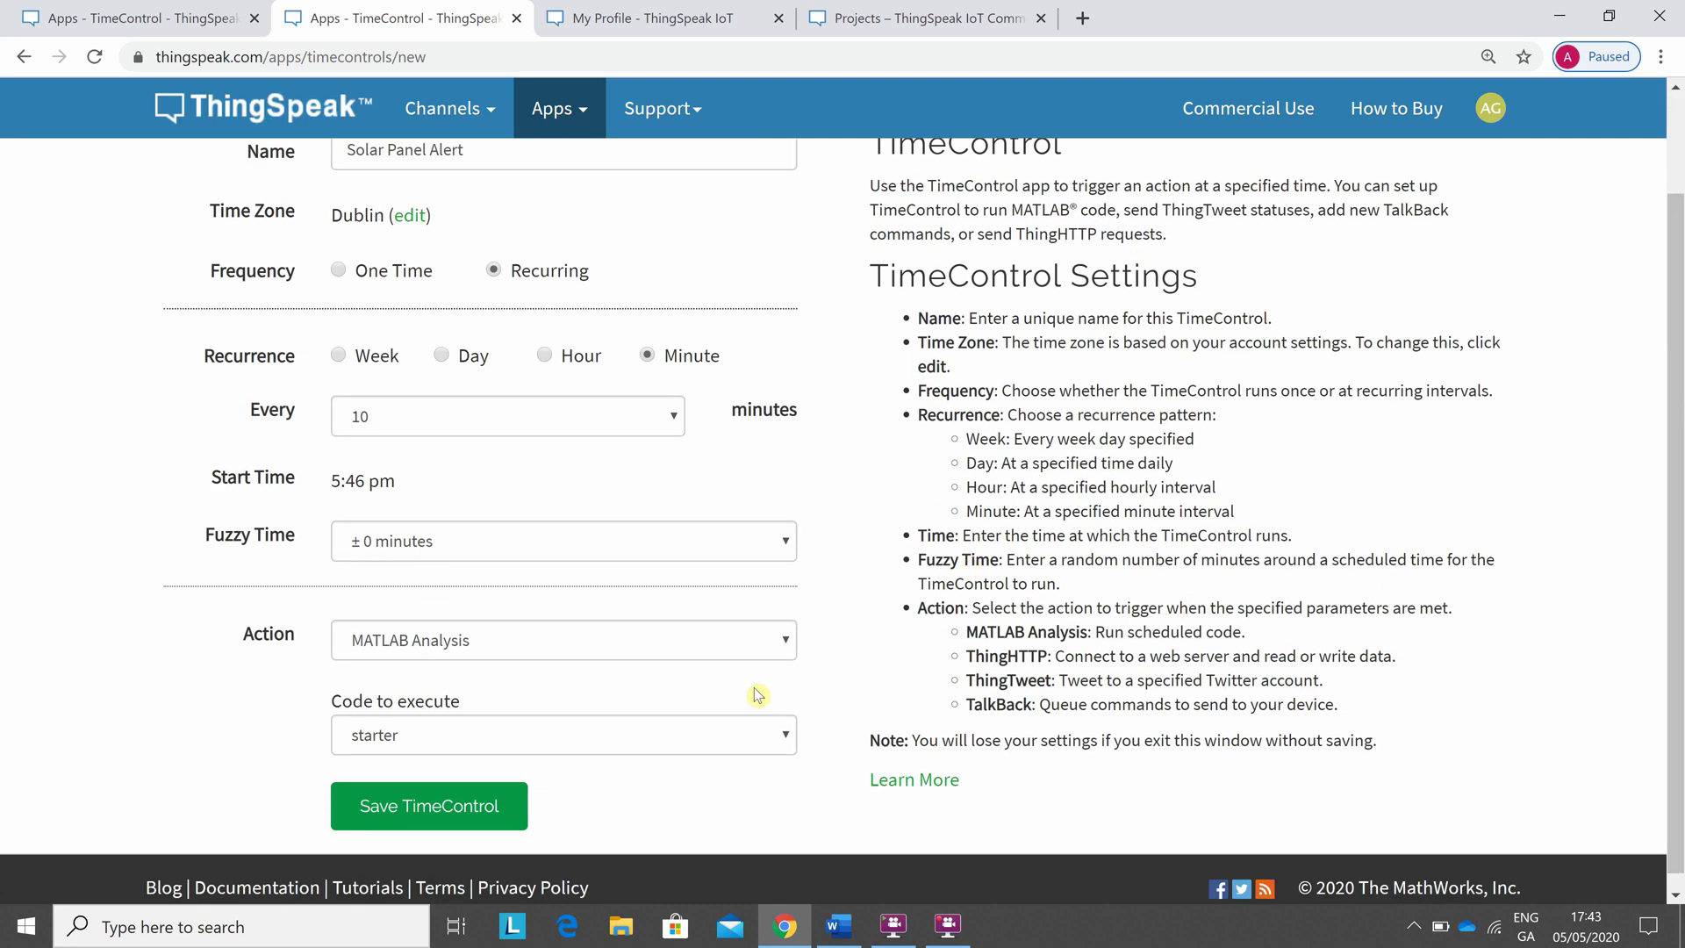
pyautogui.click(787, 739)
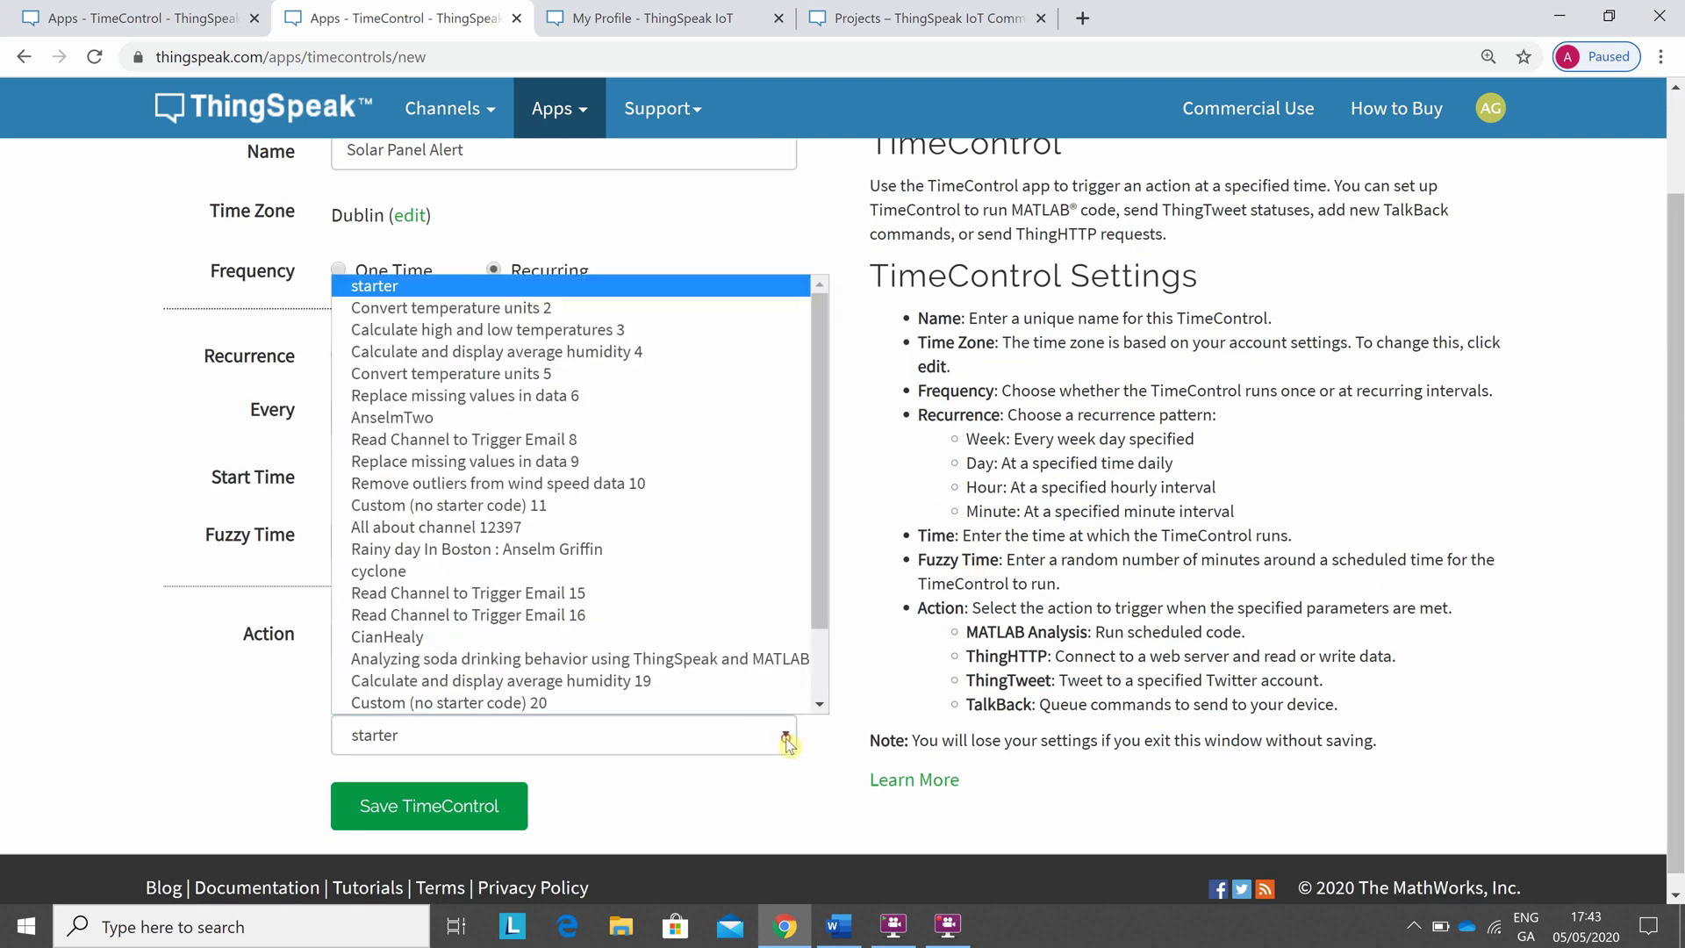
pyautogui.moveTo(827, 607); pyautogui.dragTo(831, 684)
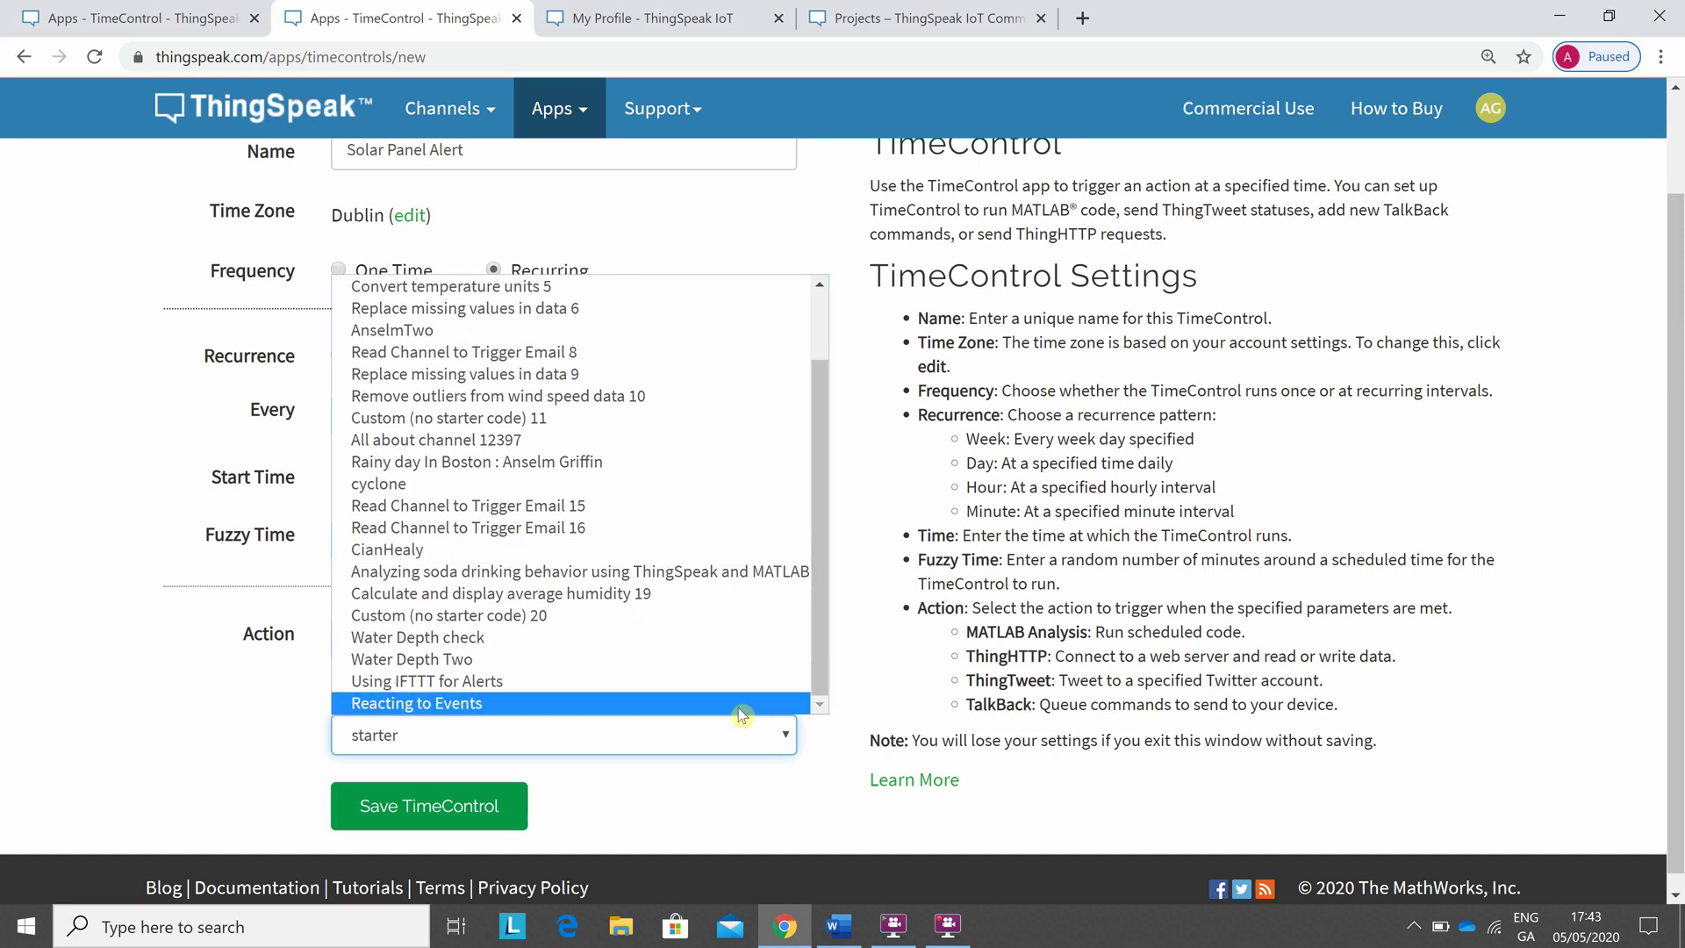
pyautogui.click(740, 703)
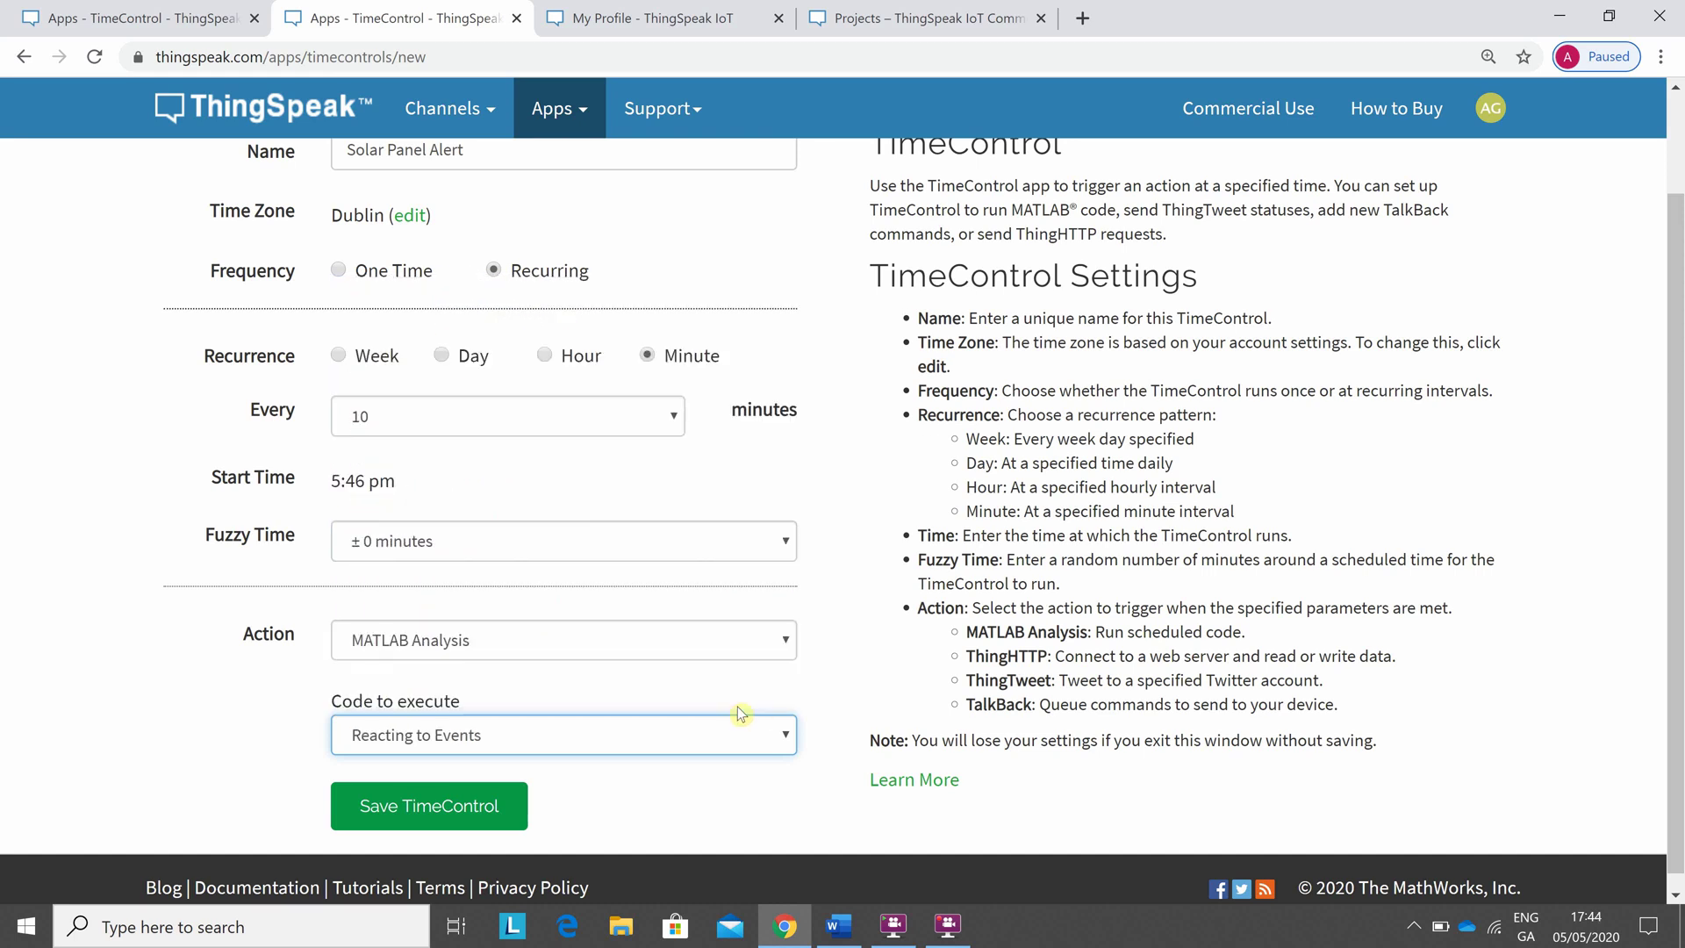
pyautogui.click(445, 825)
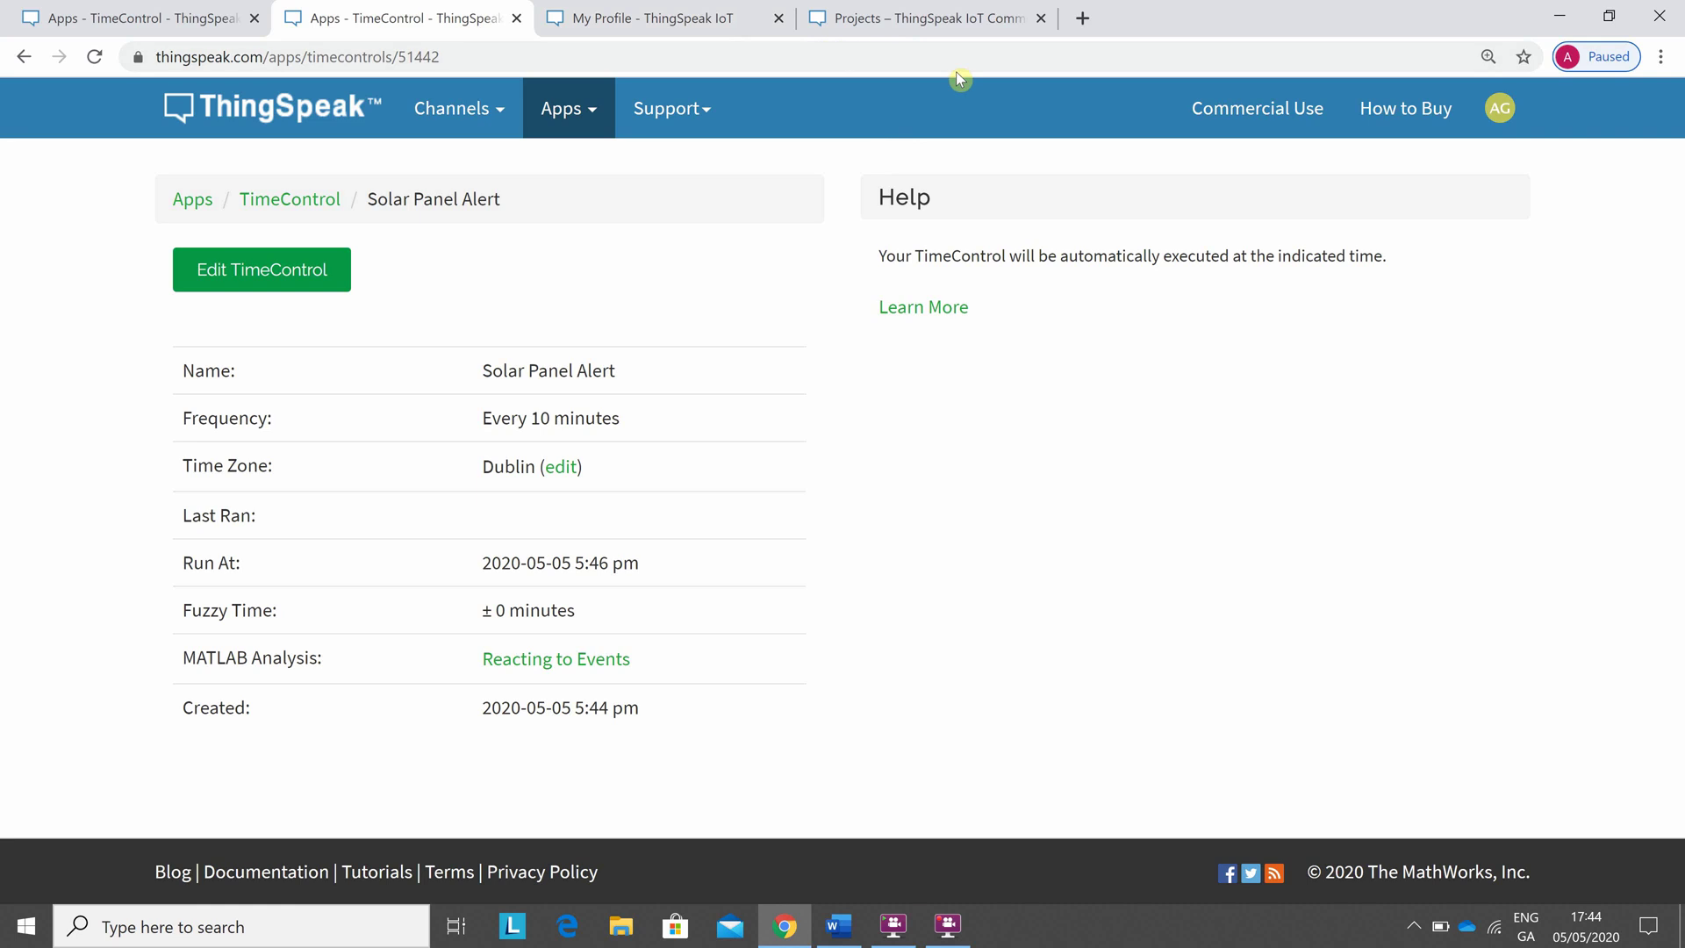
pyautogui.hotkey('alt', 'Tab')
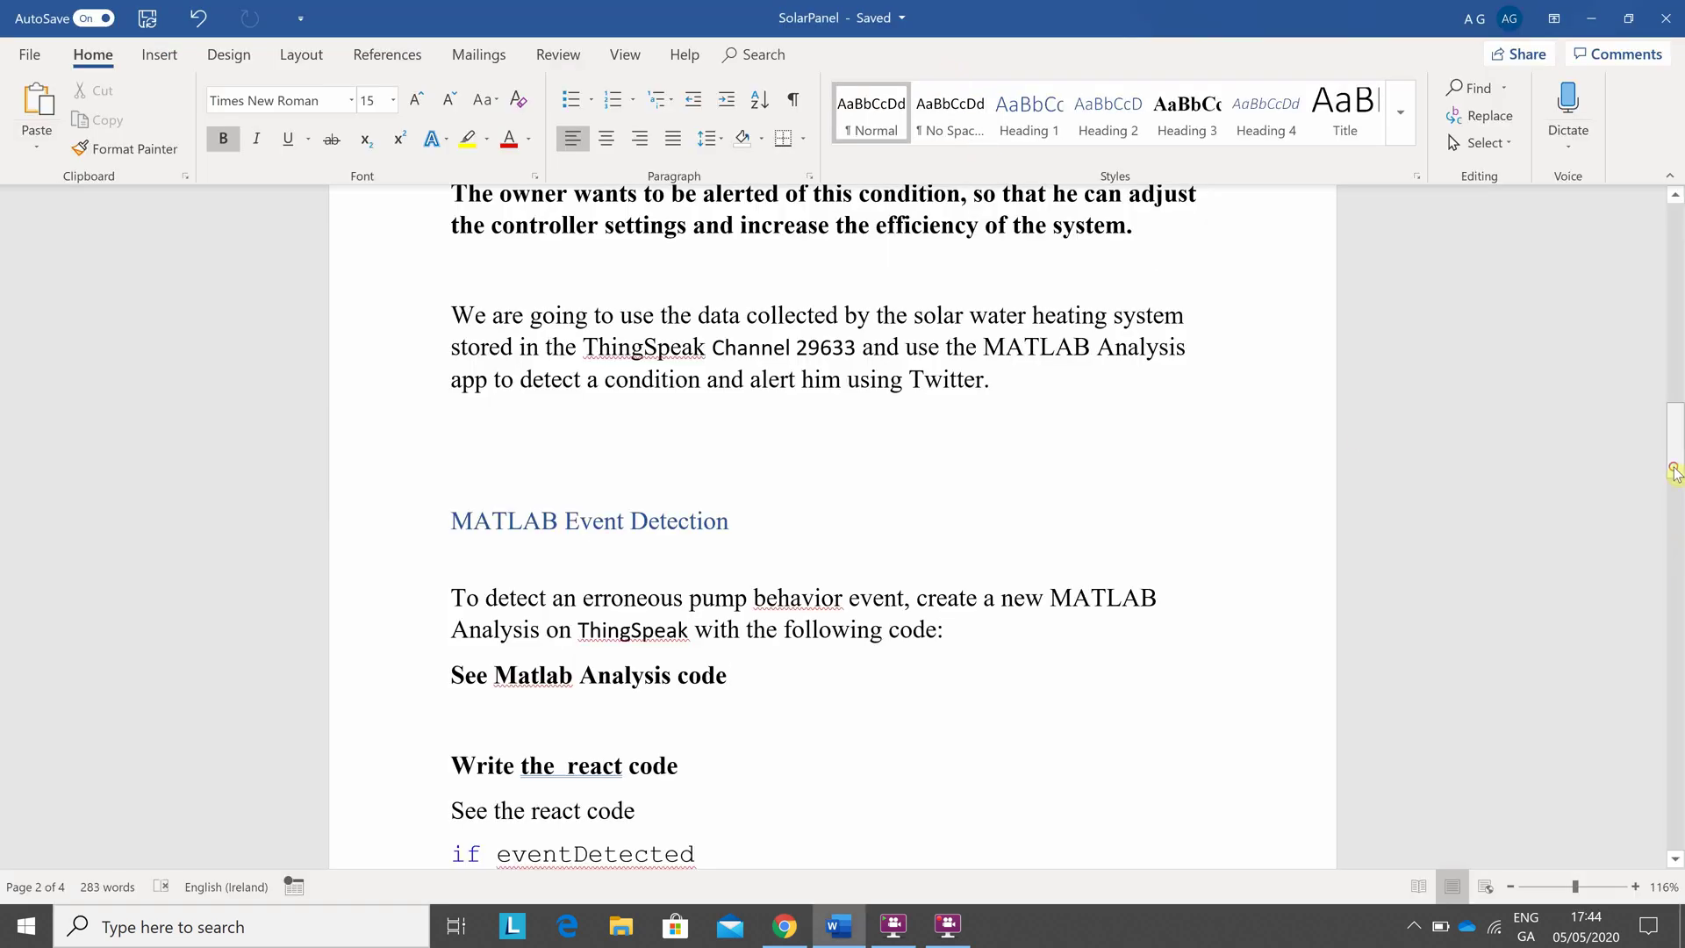
pyautogui.moveTo(1671, 474); pyautogui.dragTo(1669, 445)
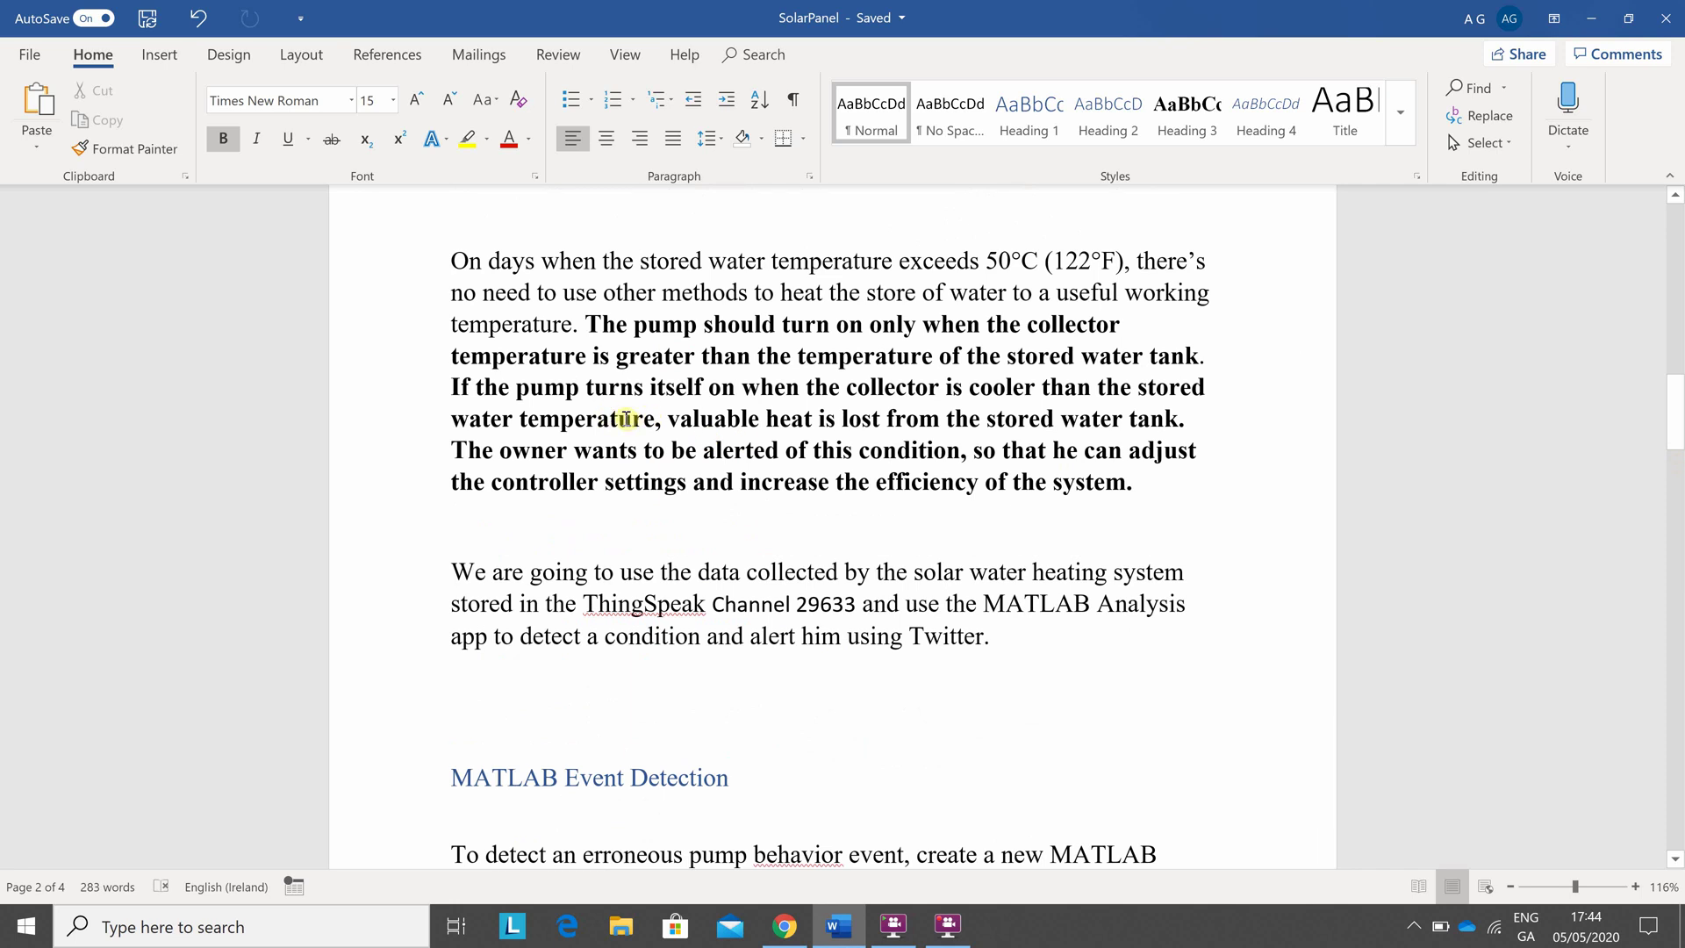
pyautogui.click(478, 389)
pyautogui.moveTo(499, 391); pyautogui.dragTo(633, 447)
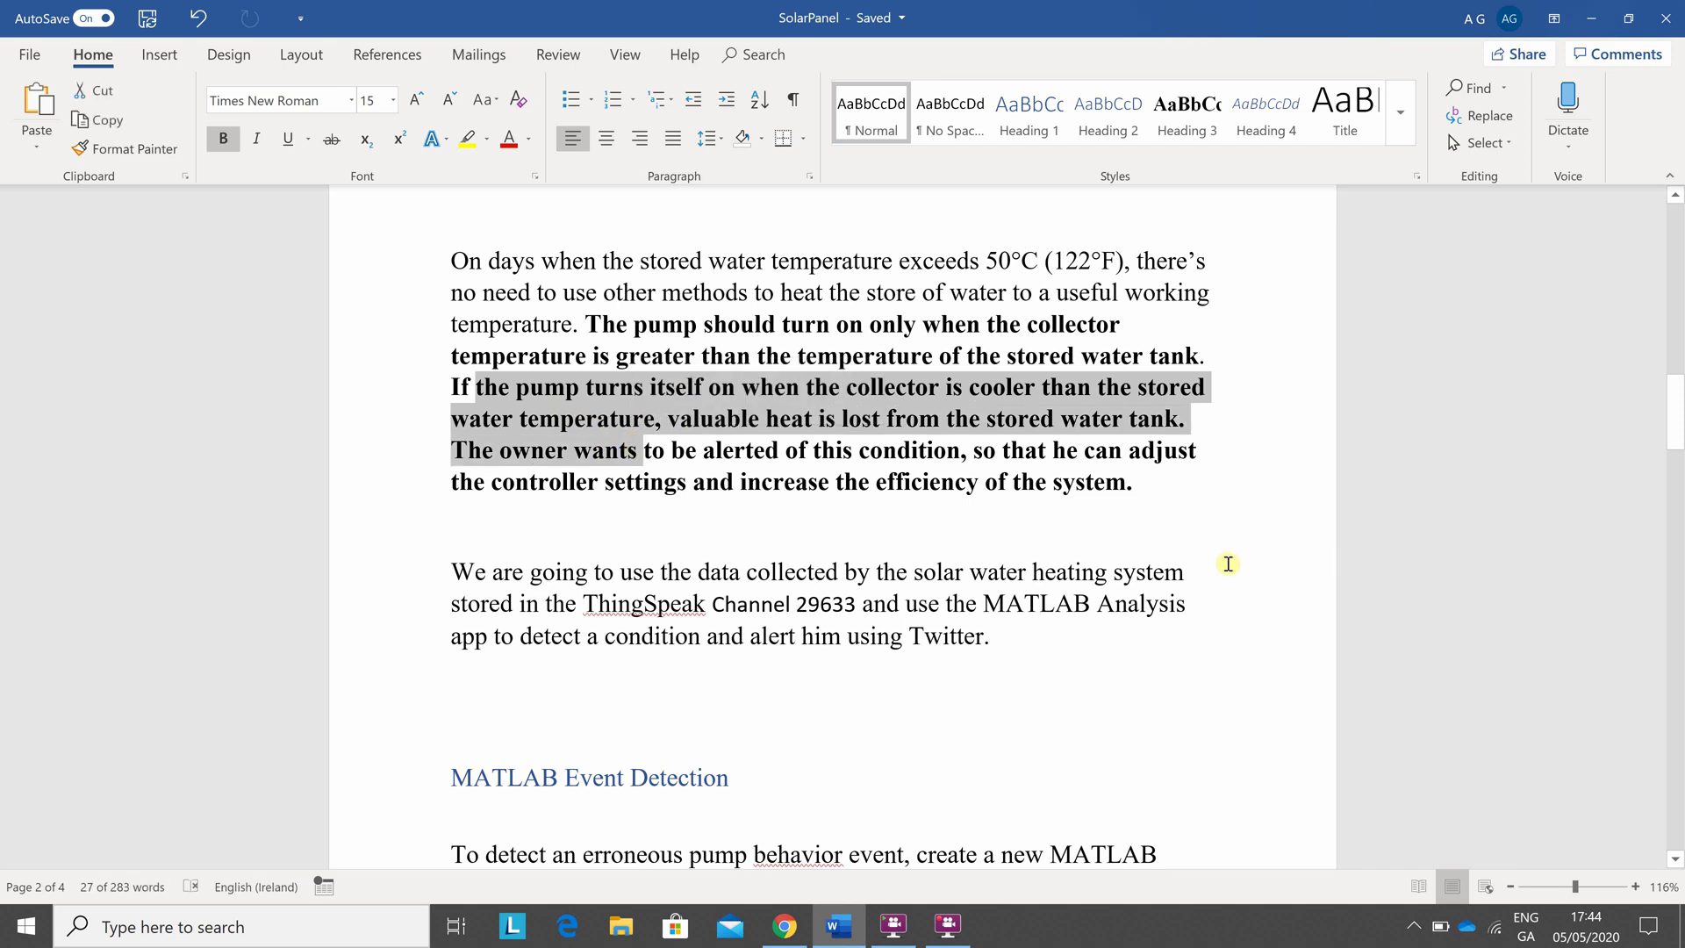
pyautogui.moveTo(1679, 419); pyautogui.dragTo(1680, 494)
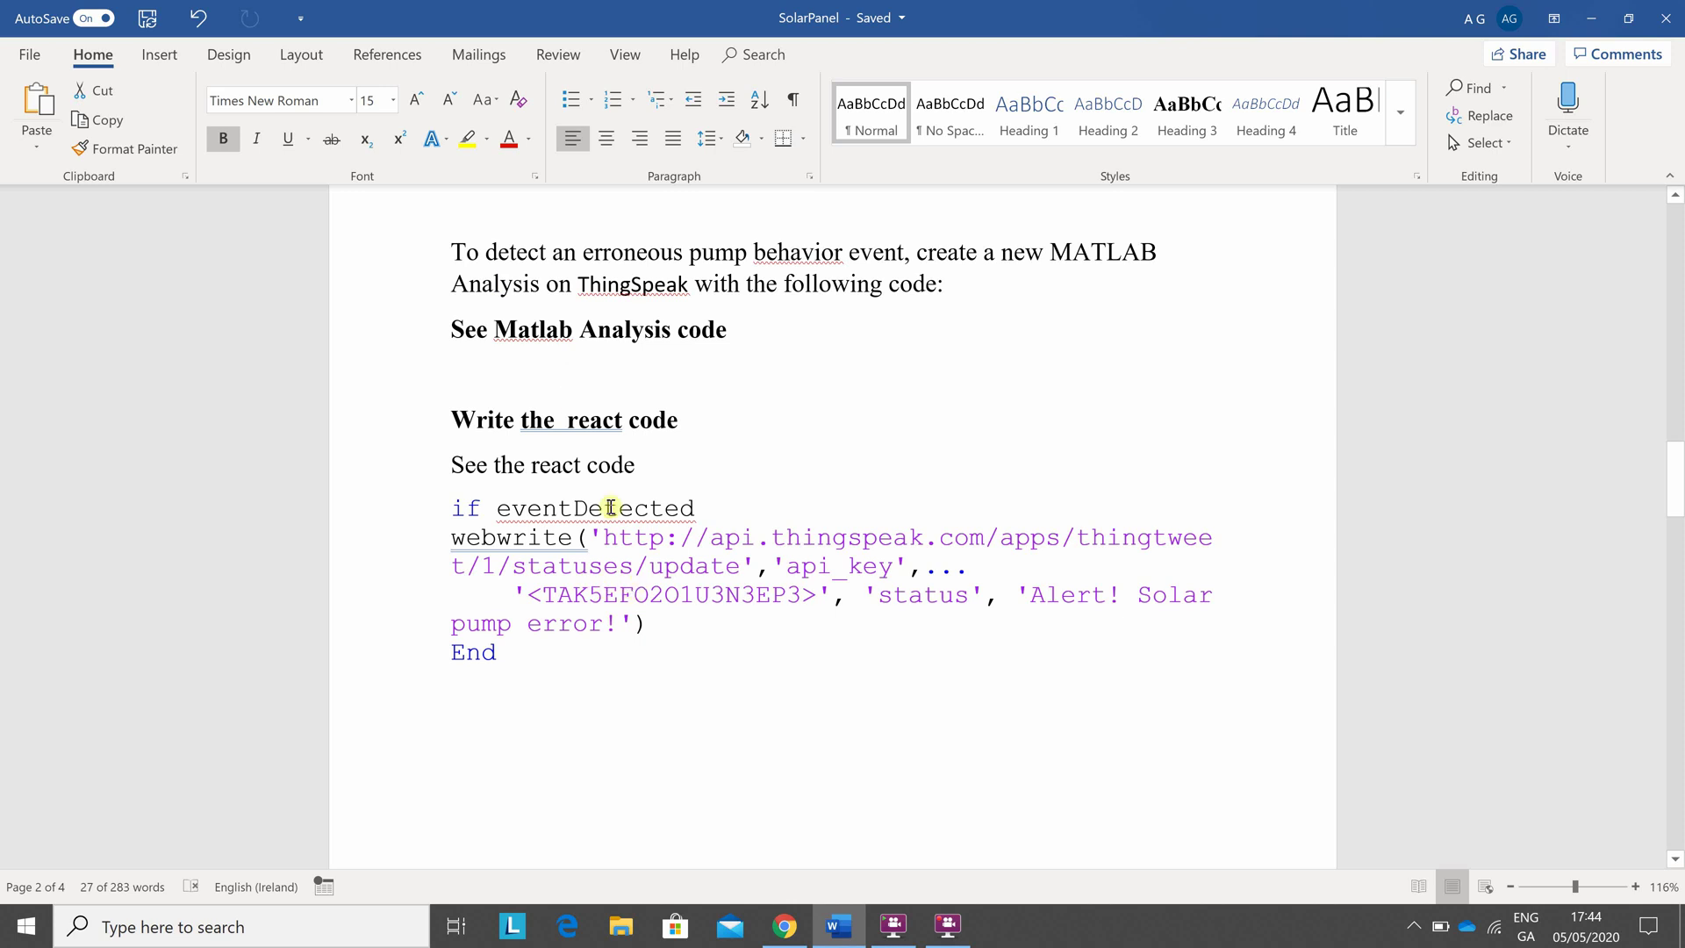
pyautogui.hotkey('alt', 'Tab')
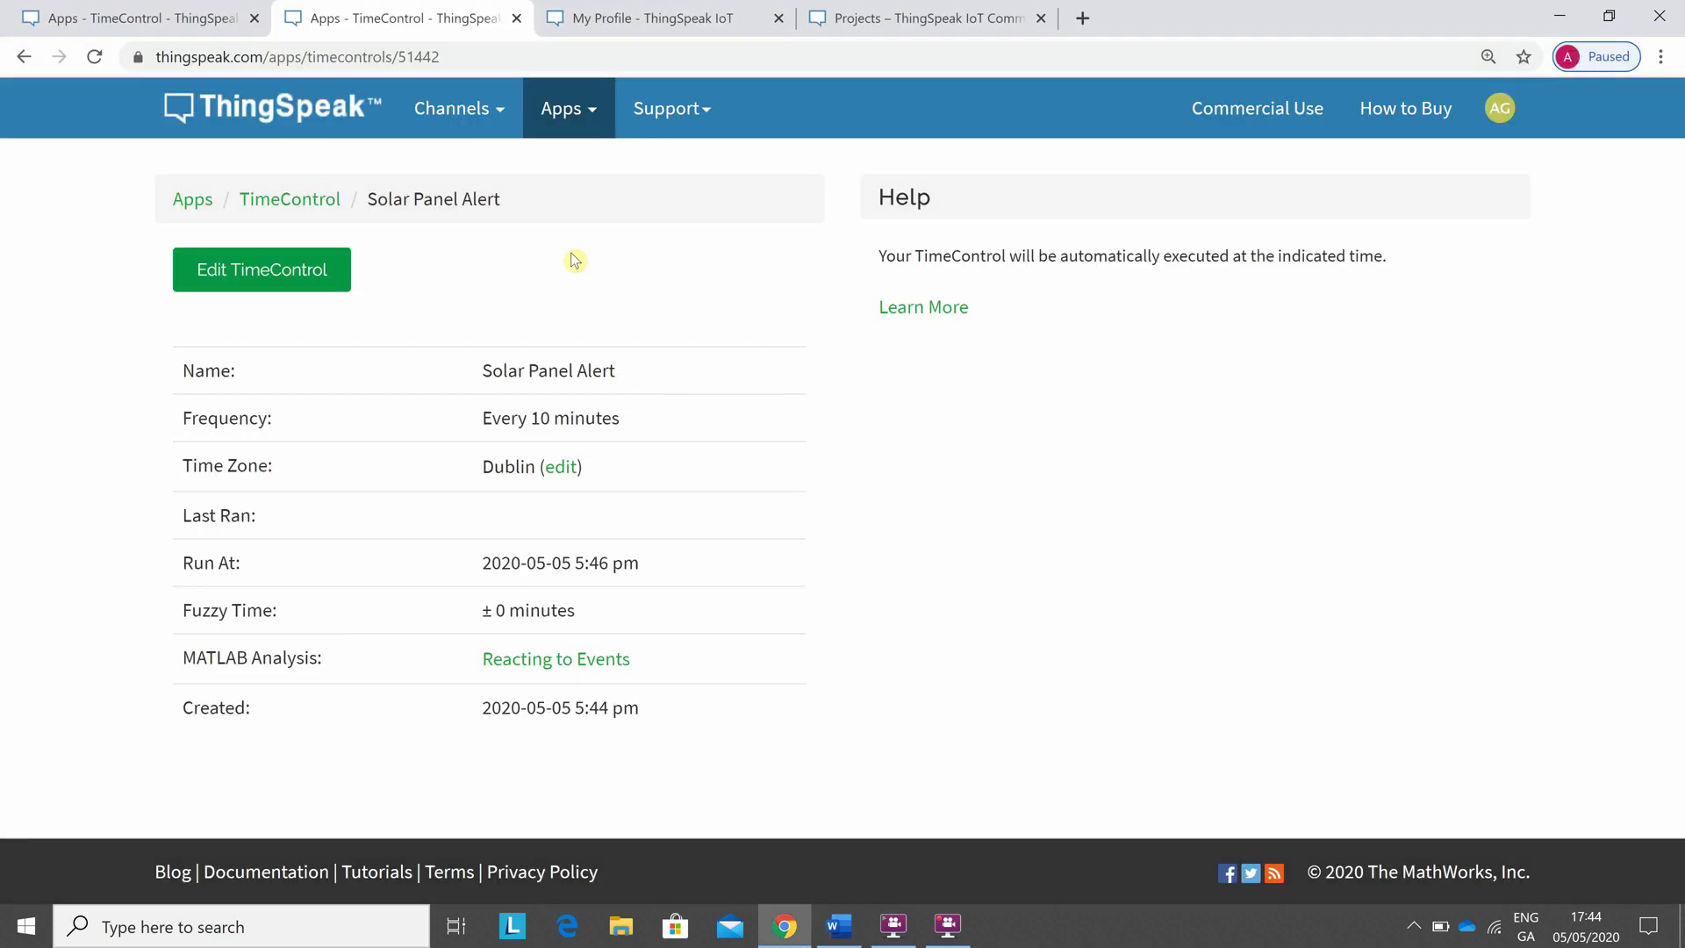
# Reopen the Reacting to Events analysis from the MATLAB Analysis apps list
pyautogui.click(567, 112)
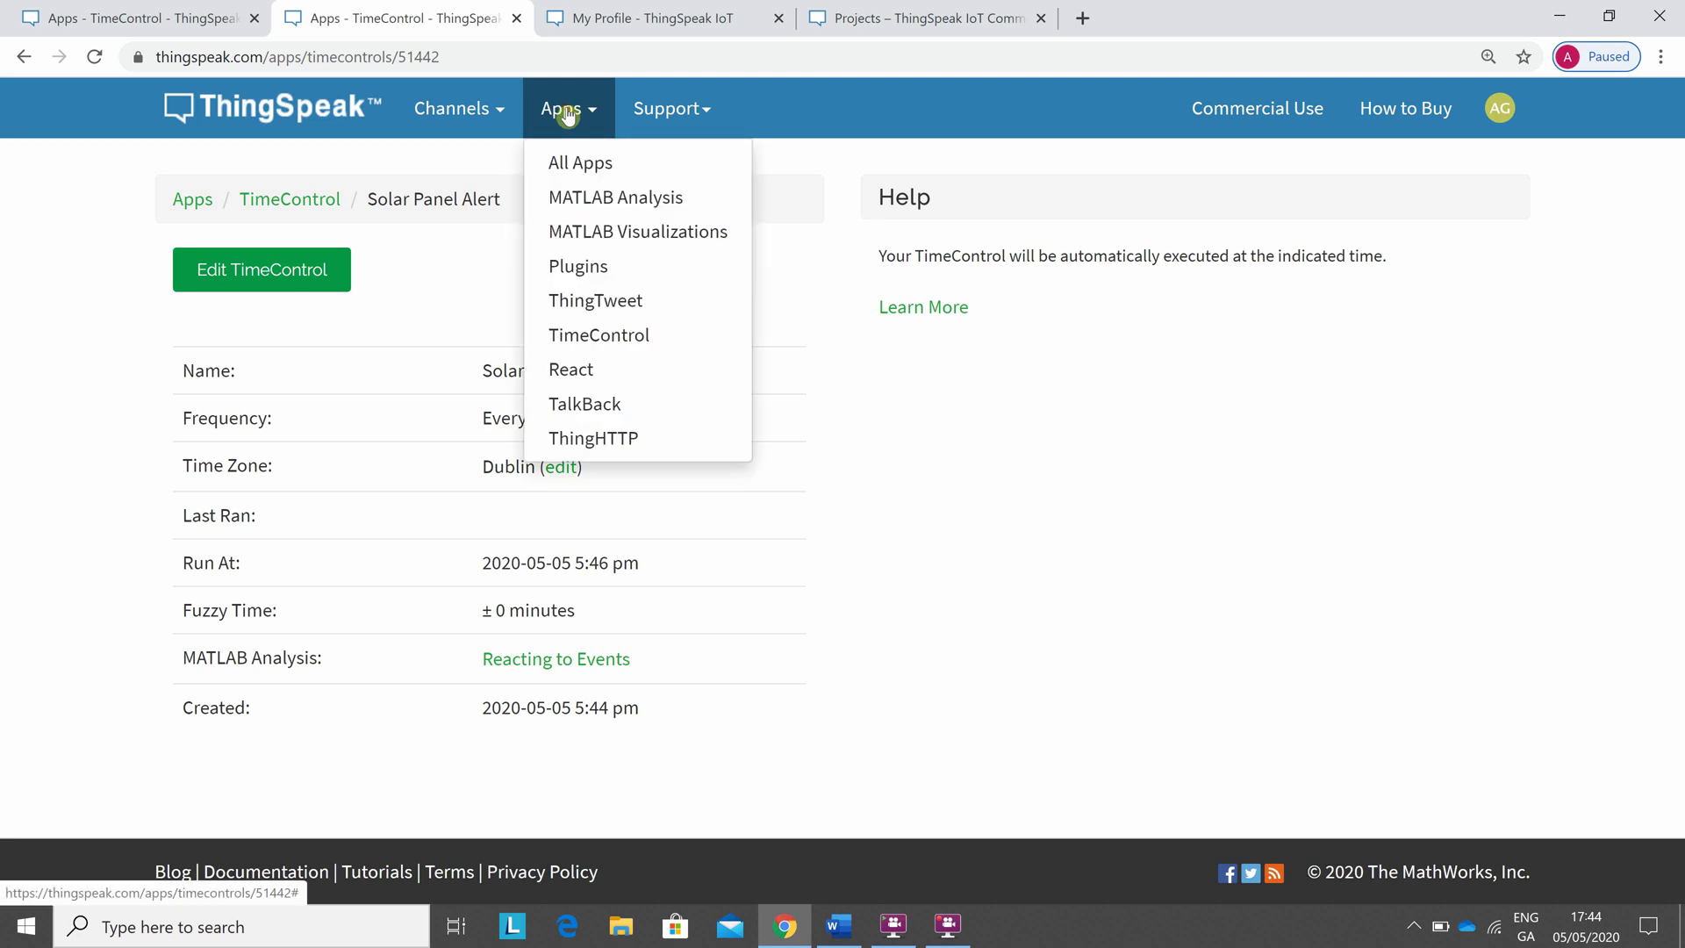
pyautogui.click(591, 202)
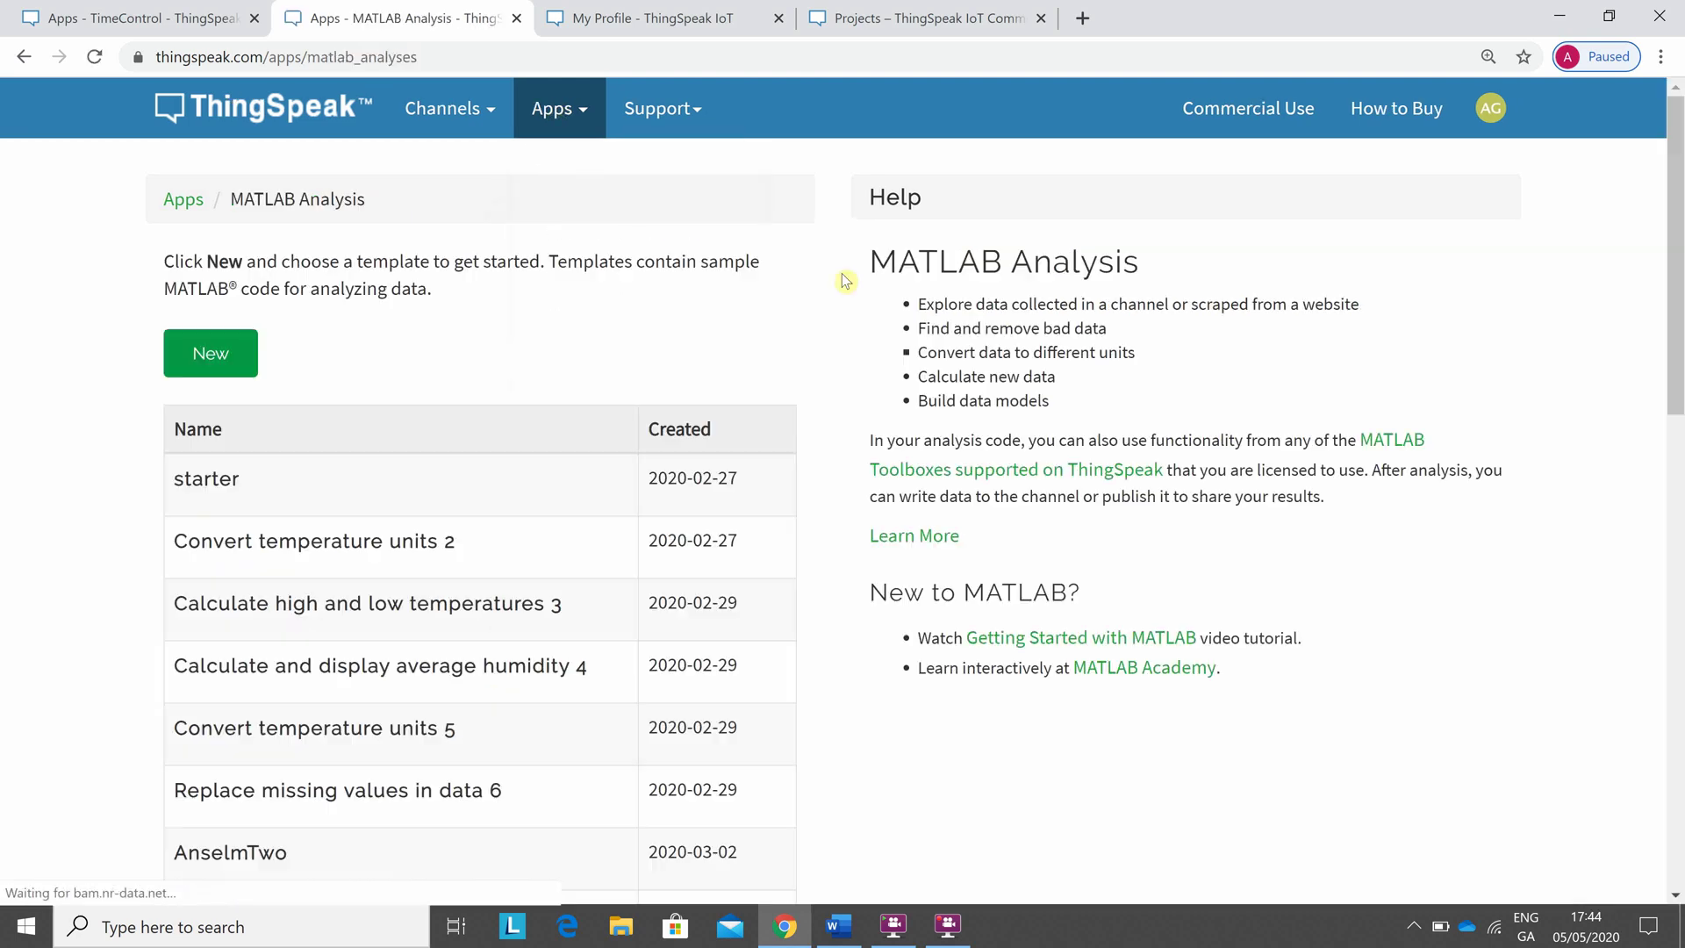
pyautogui.moveTo(1677, 363); pyautogui.dragTo(1678, 821)
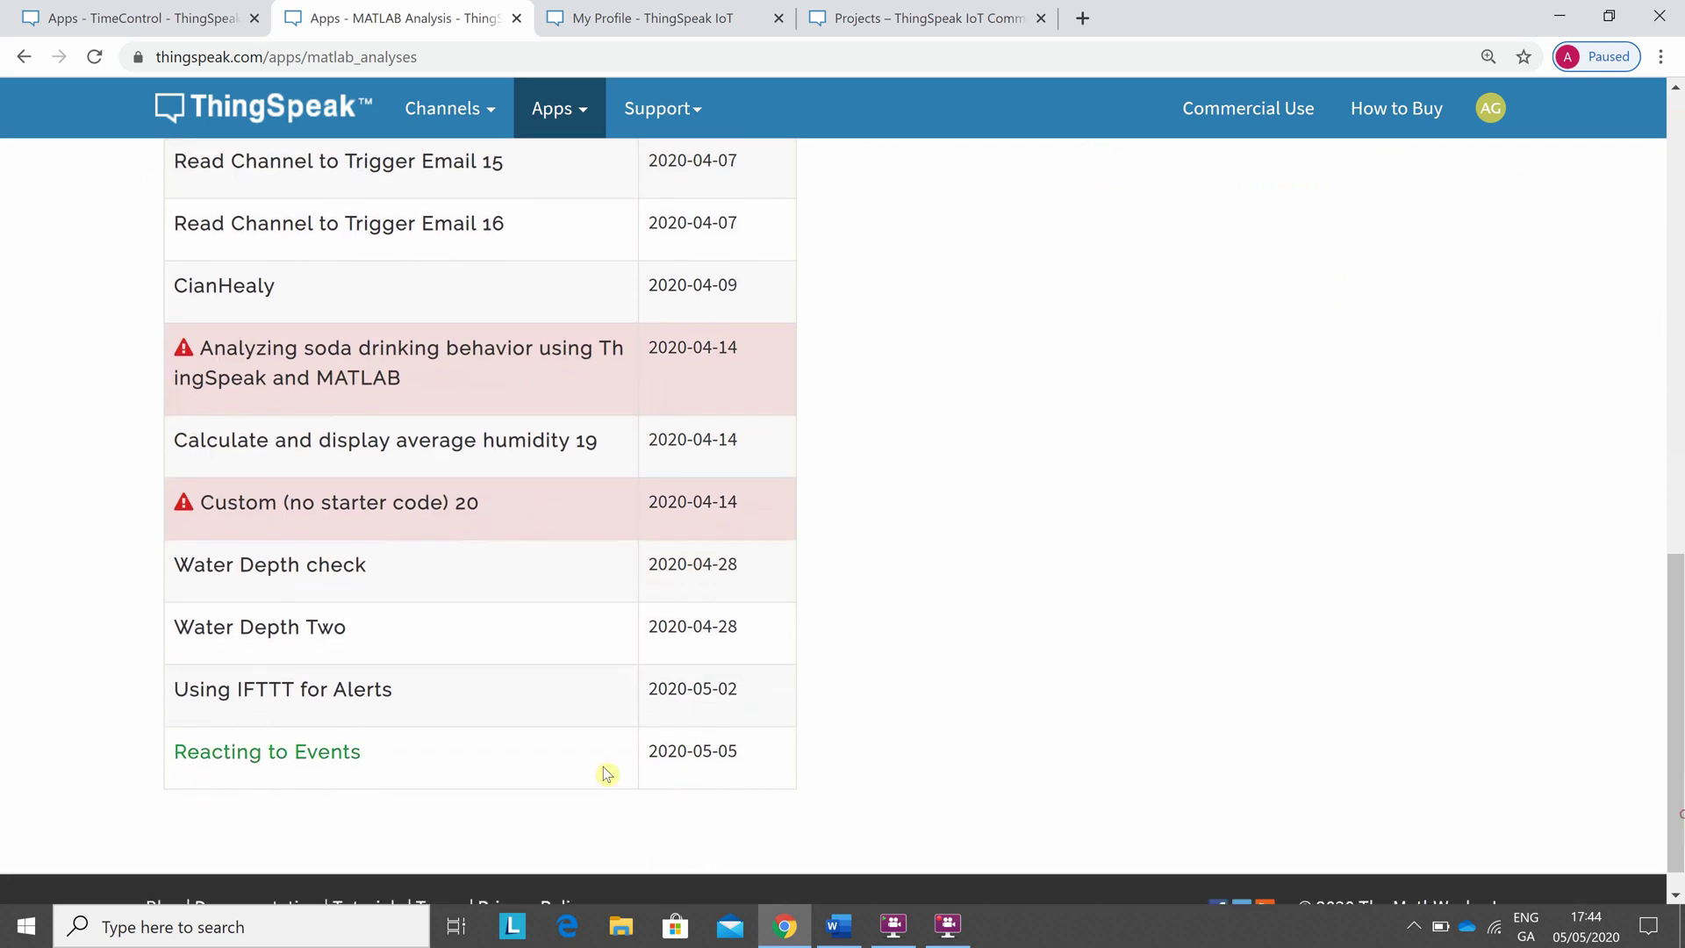
pyautogui.click(304, 754)
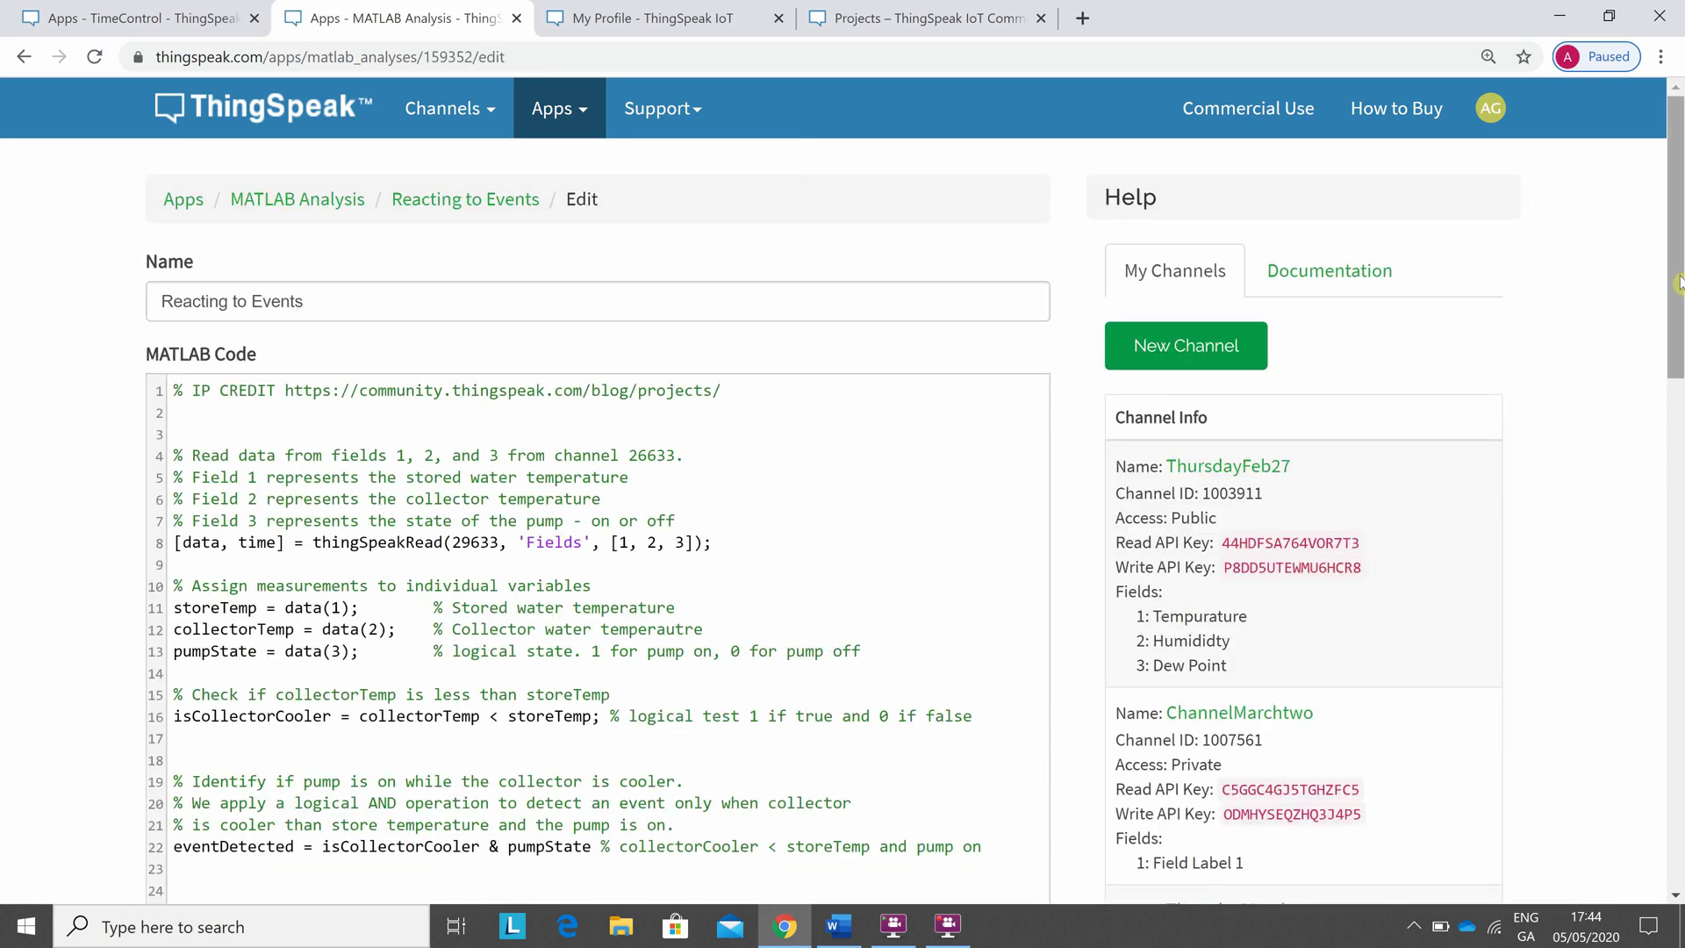
pyautogui.moveTo(1678, 280); pyautogui.dragTo(1678, 436)
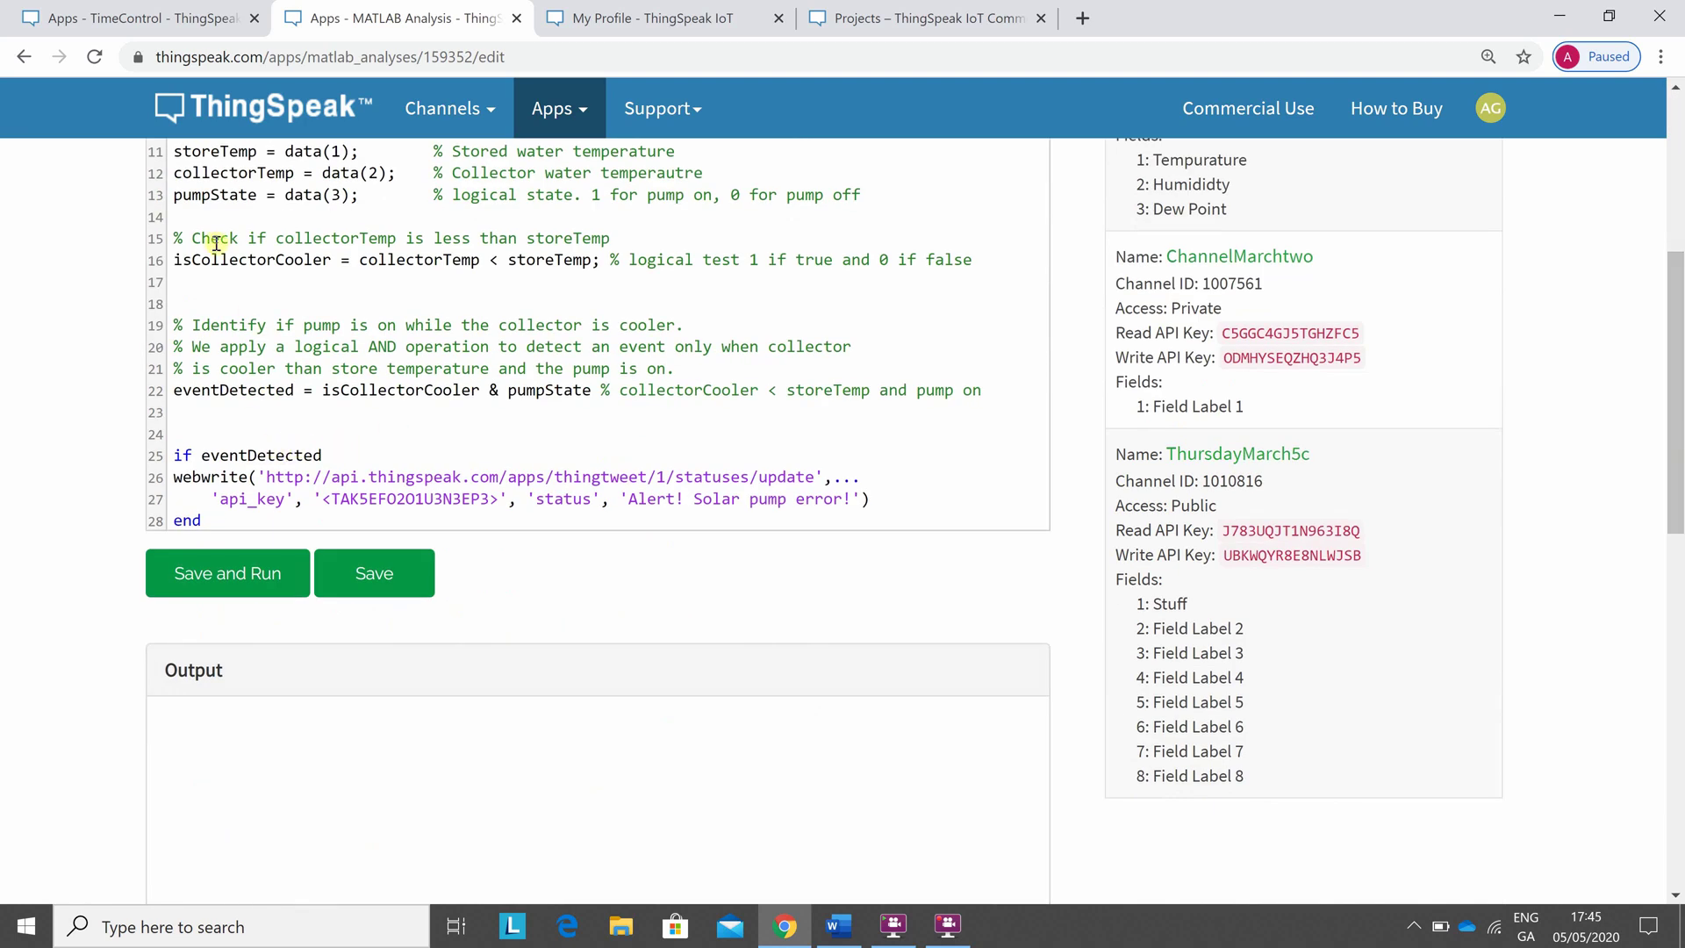
pyautogui.moveTo(182, 391); pyautogui.dragTo(200, 392)
pyautogui.moveTo(174, 456); pyautogui.dragTo(231, 521)
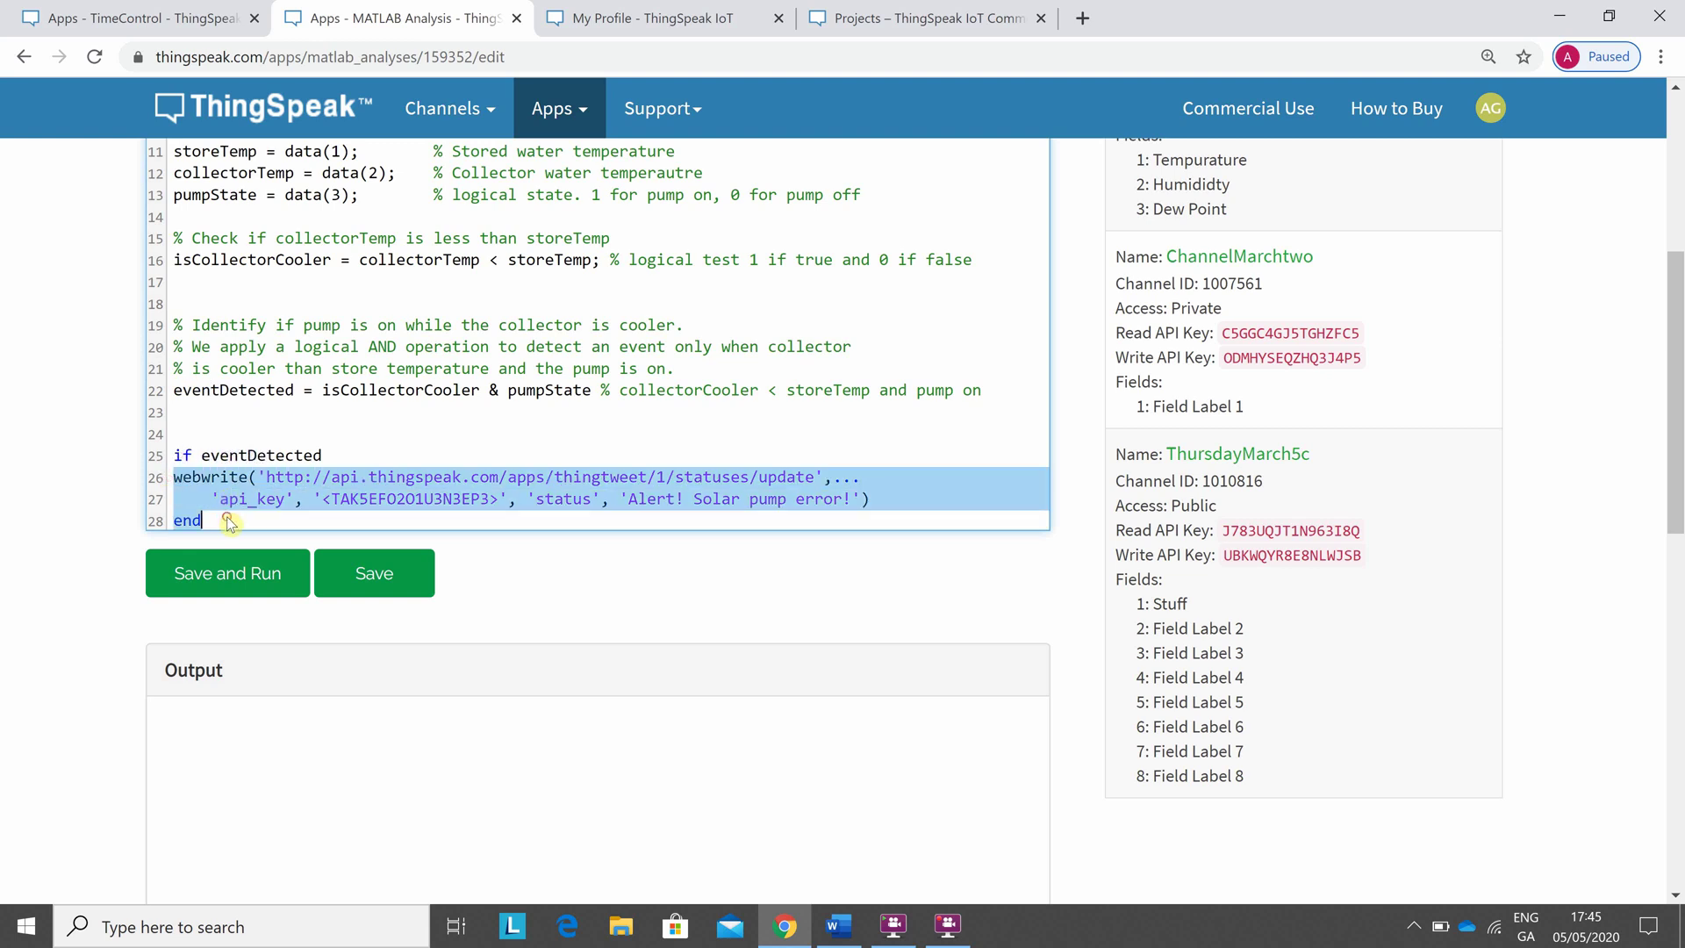
pyautogui.click(359, 499)
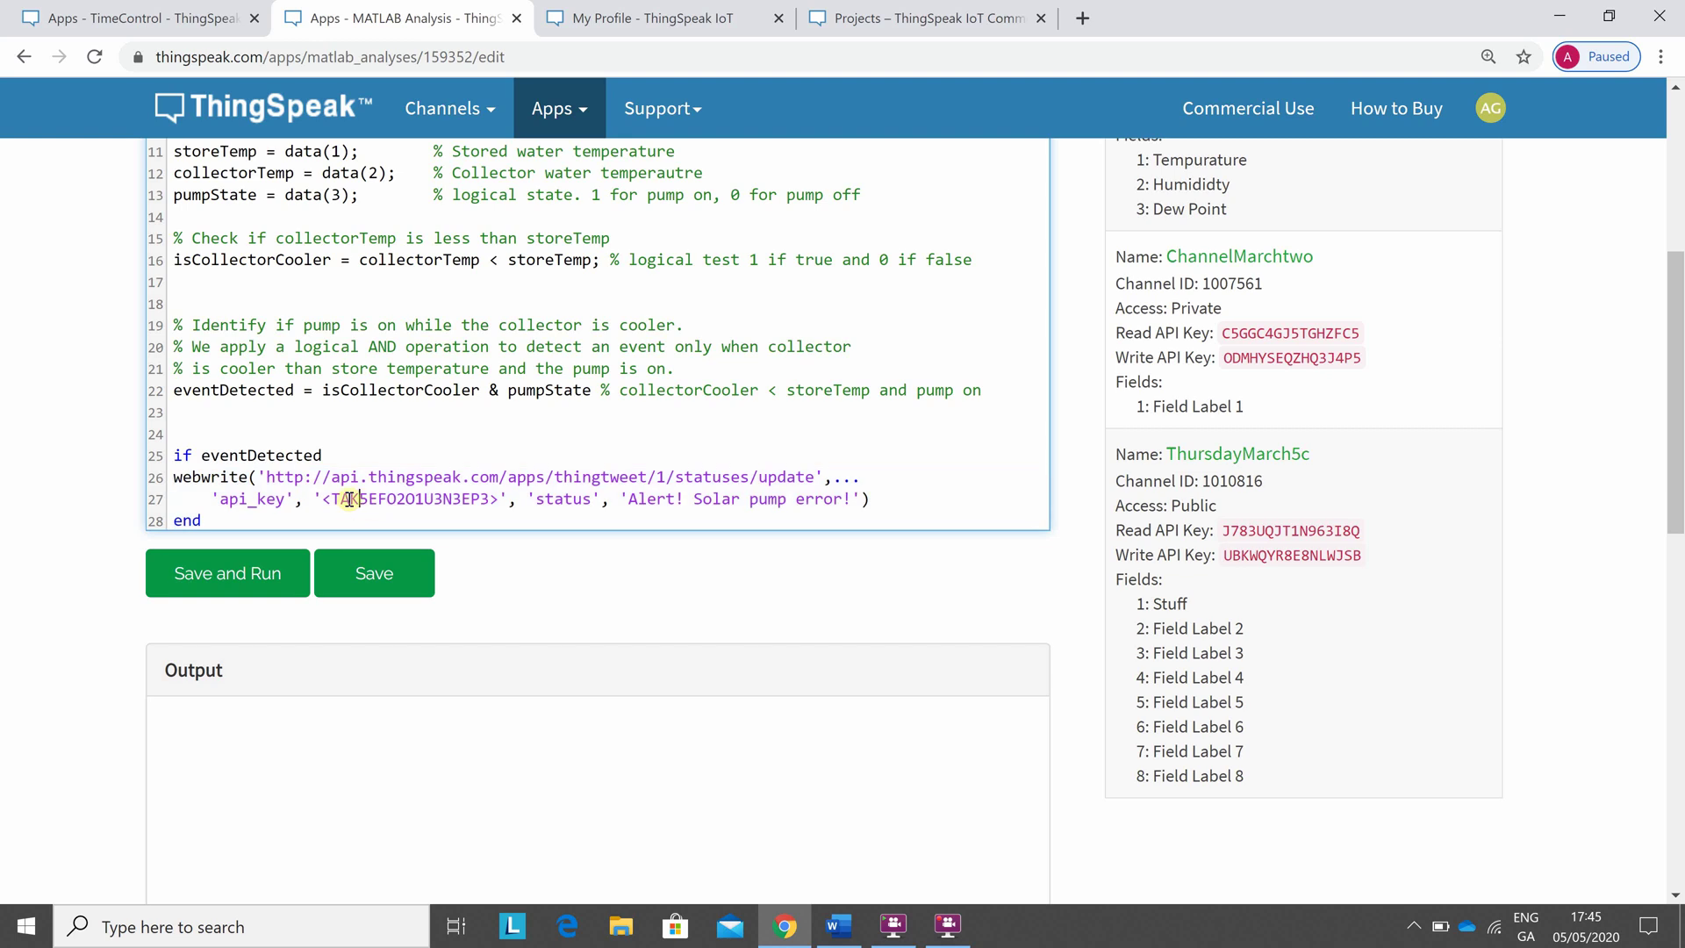
pyautogui.moveTo(340, 499); pyautogui.dragTo(584, 501)
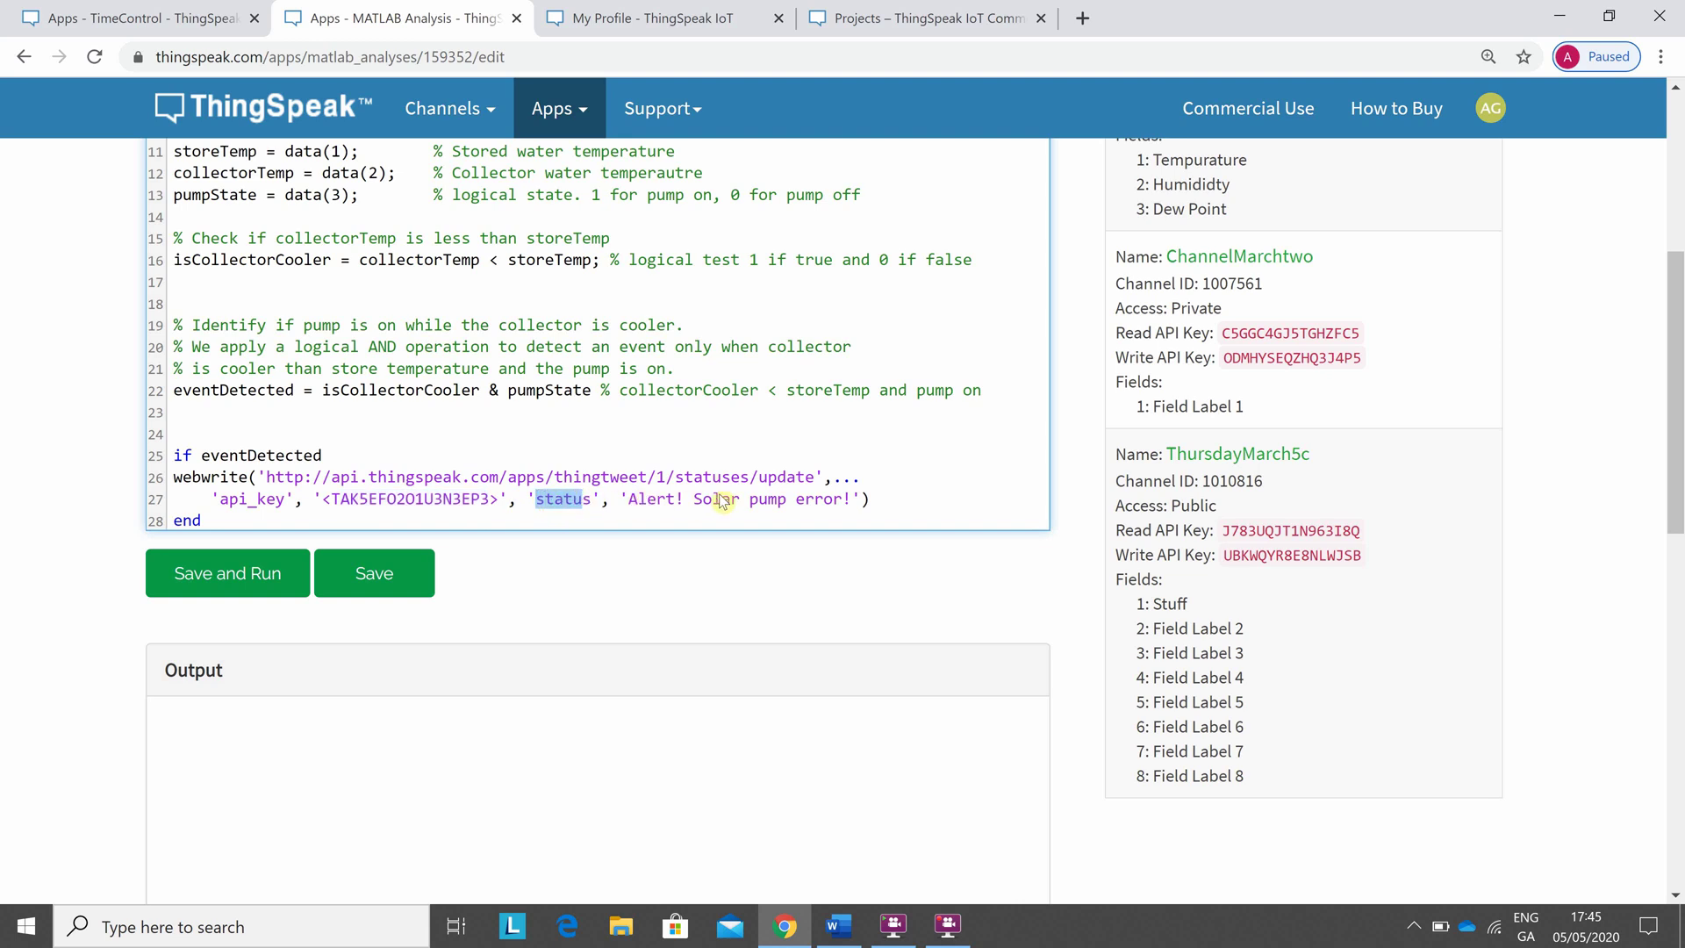